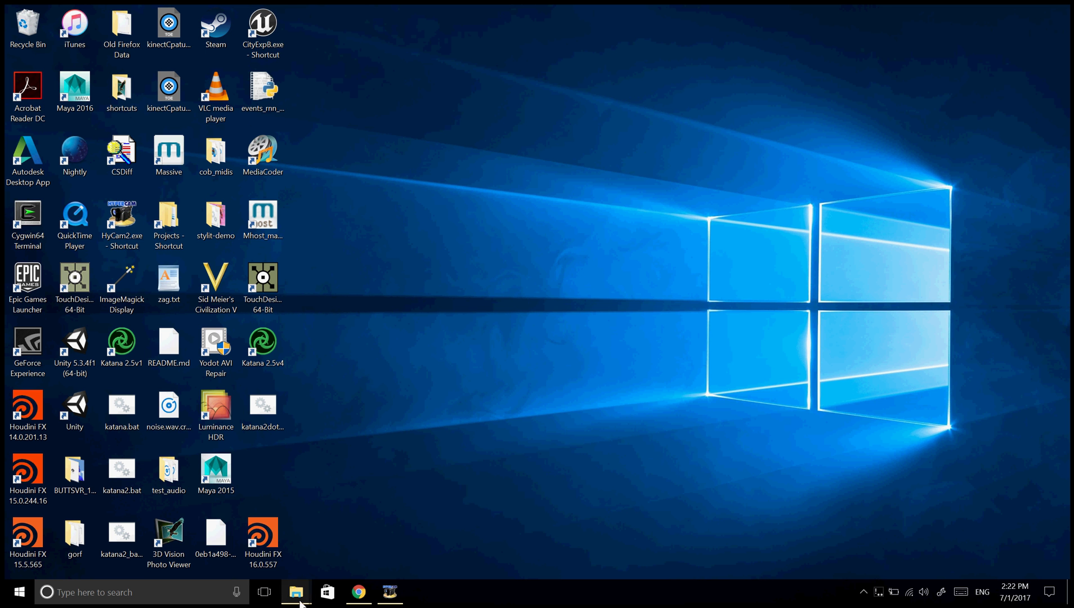
Restore the stillLife folder window and make a copy of blankFile.katana in it
{"action": "mouse_move", "coordinate": [296, 592]}
{"action": "left_click", "coordinate": [358, 545]}
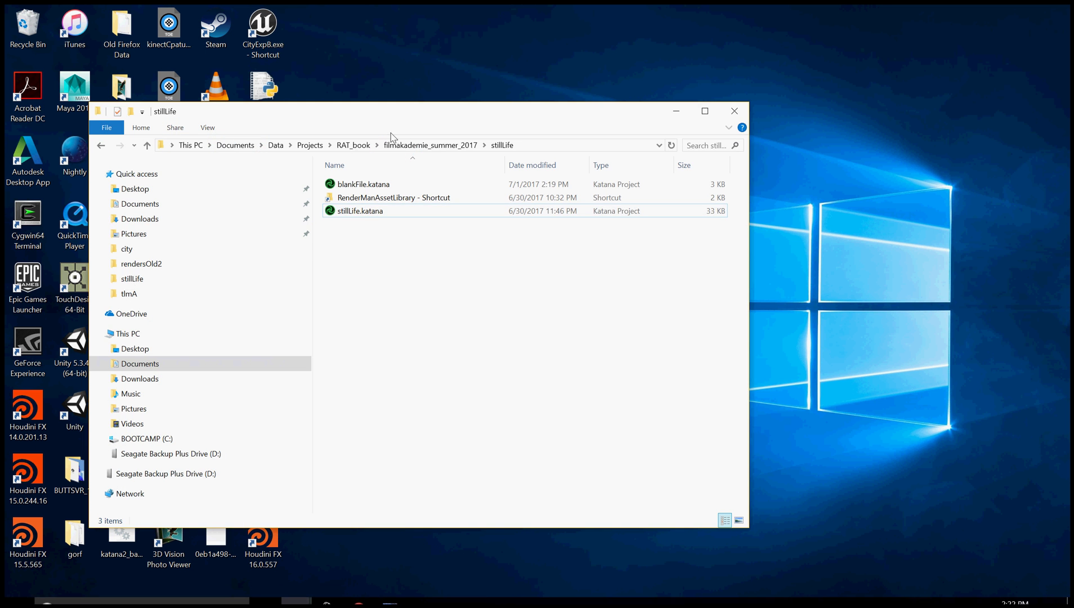
{"action": "left_click_drag", "start_coordinate": [423, 120], "coordinate": [666, 130]}
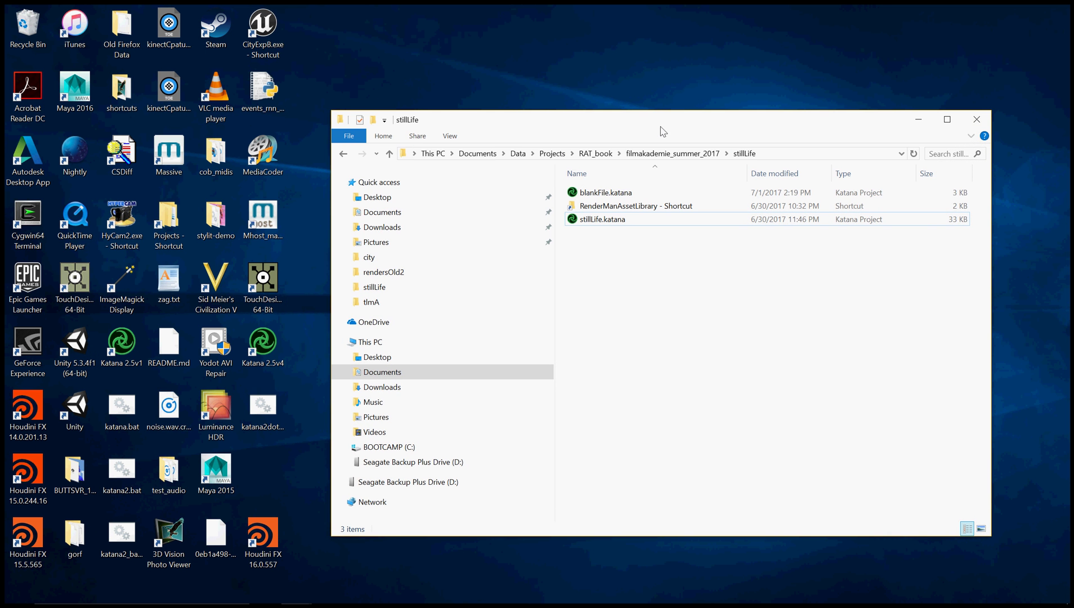
{"action": "left_click", "coordinate": [619, 196]}
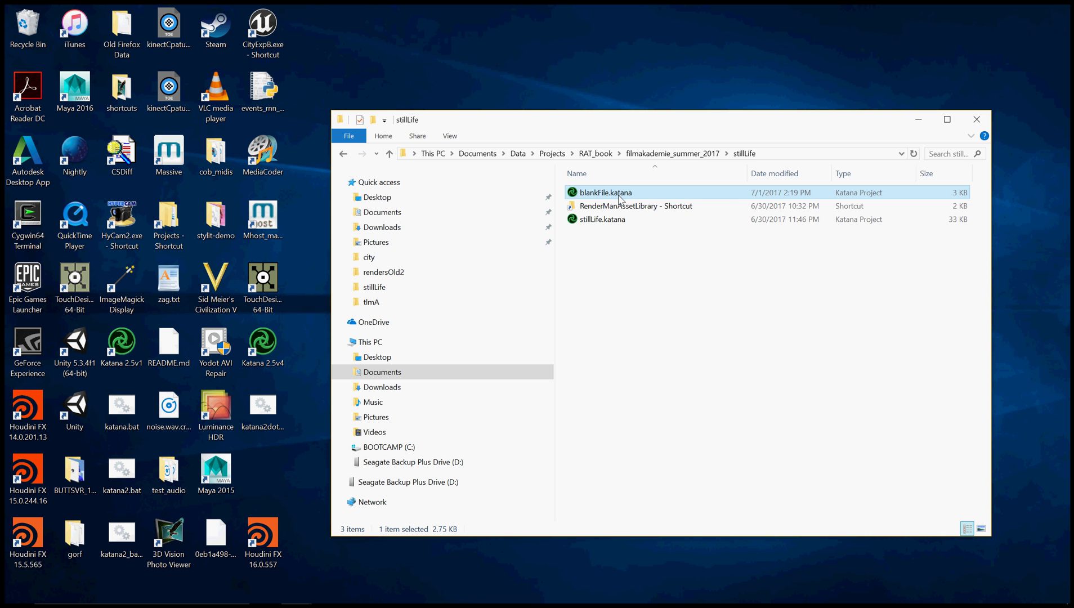
{"action": "left_click_drag", "start_coordinate": [620, 198], "coordinate": [636, 258], "text": "ctrl"}
Rename the copied file to stillLifeDemoA.katana
{"action": "right_click", "coordinate": [612, 195]}
{"action": "left_click", "coordinate": [545, 388]}
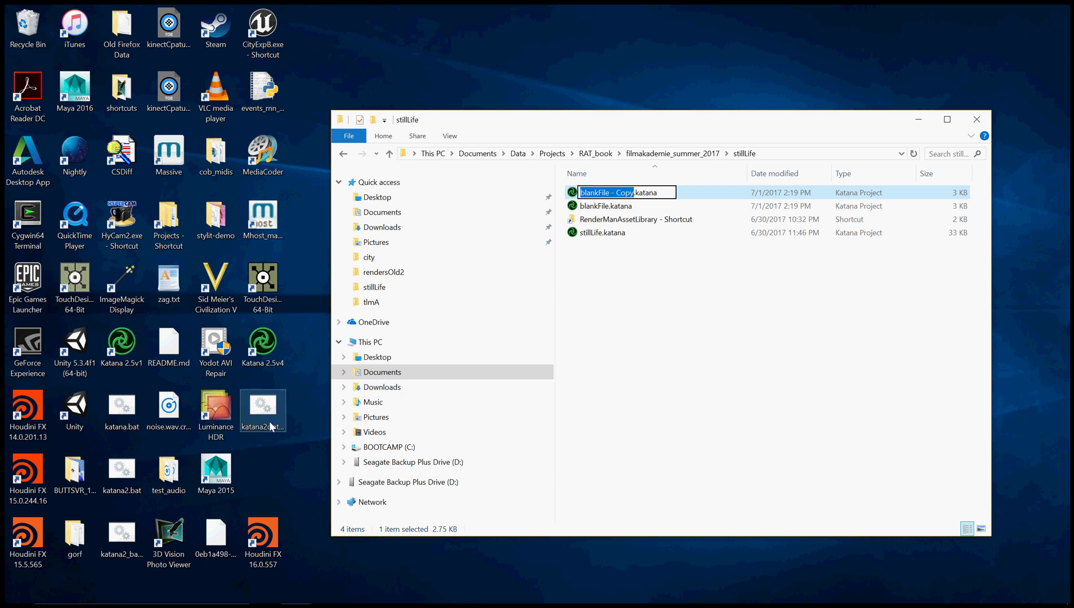
{"action": "type", "text": "stil="}
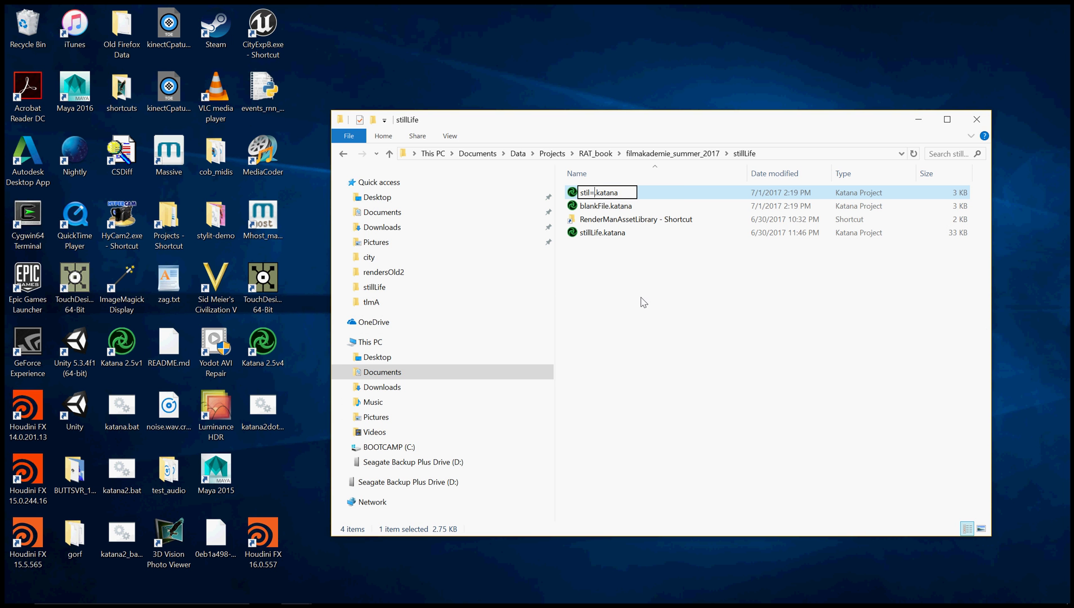
{"action": "key", "text": "BackSpace"}
{"action": "type", "text": "llLifeDemoA"}
{"action": "key", "text": "Return"}
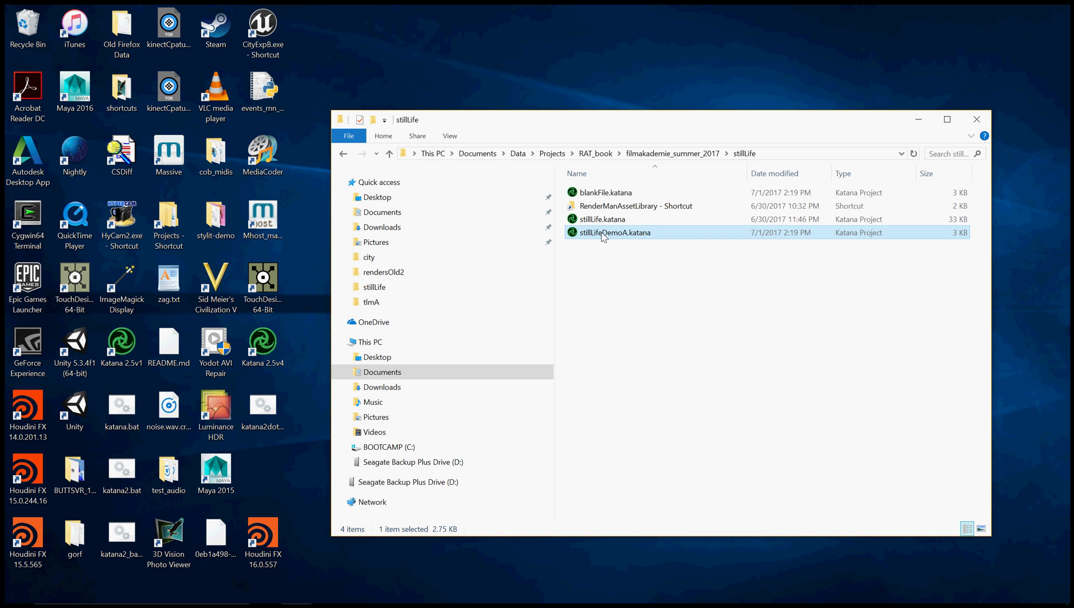
Open stillLifeDemoA.katana in Katana and maximize the Katana window
{"action": "double_click", "coordinate": [609, 235]}
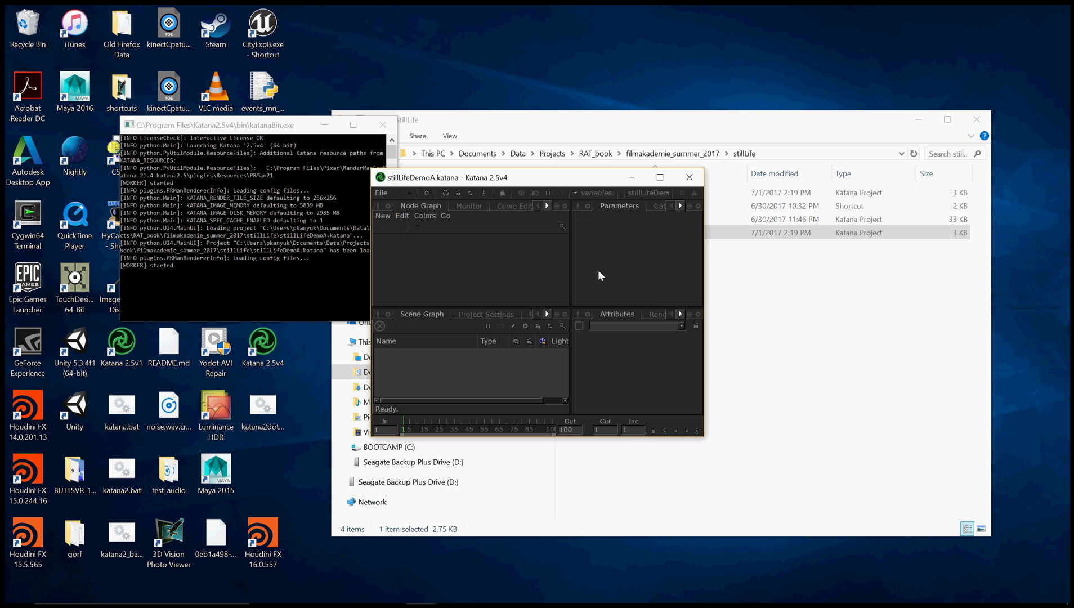
{"action": "left_click_drag", "start_coordinate": [583, 185], "coordinate": [558, 135]}
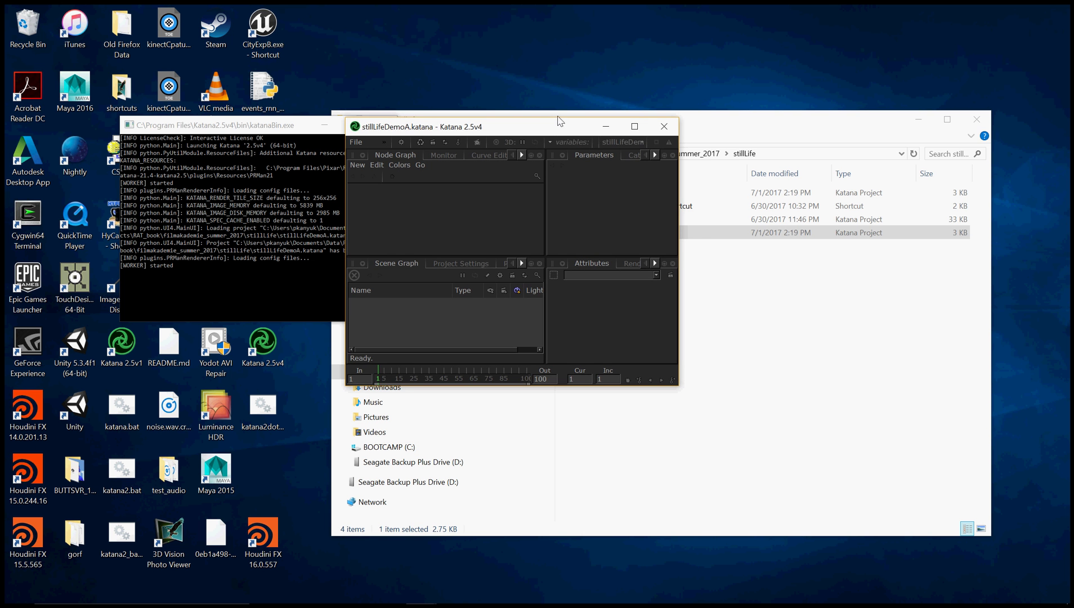
{"action": "left_click", "coordinate": [634, 128]}
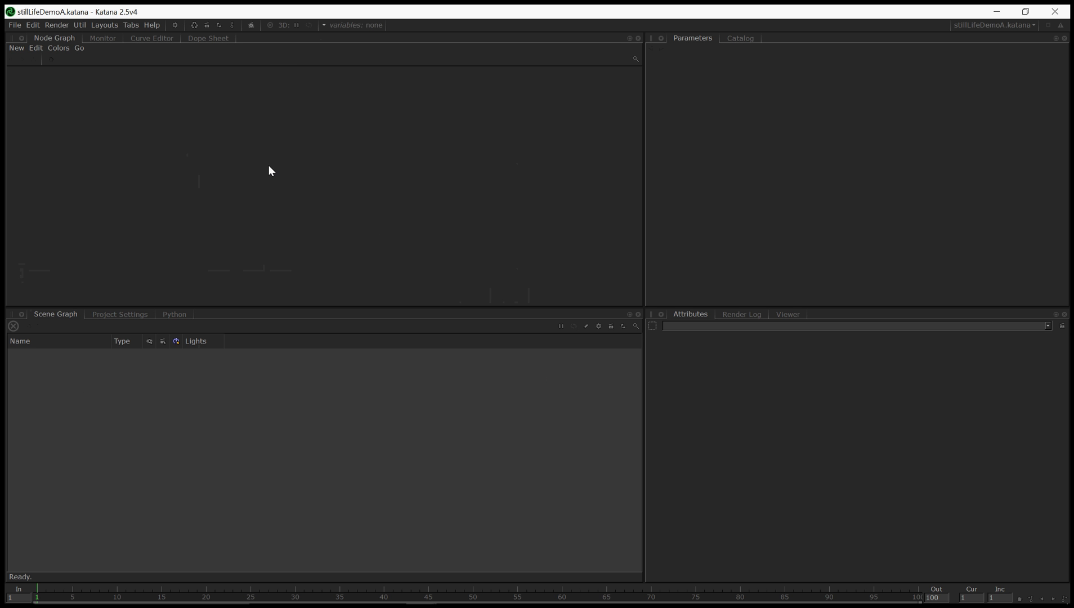
Create a PrimitiveCreate sphere node with location /root/world/geo/orangeA
{"action": "key", "text": "Tab"}
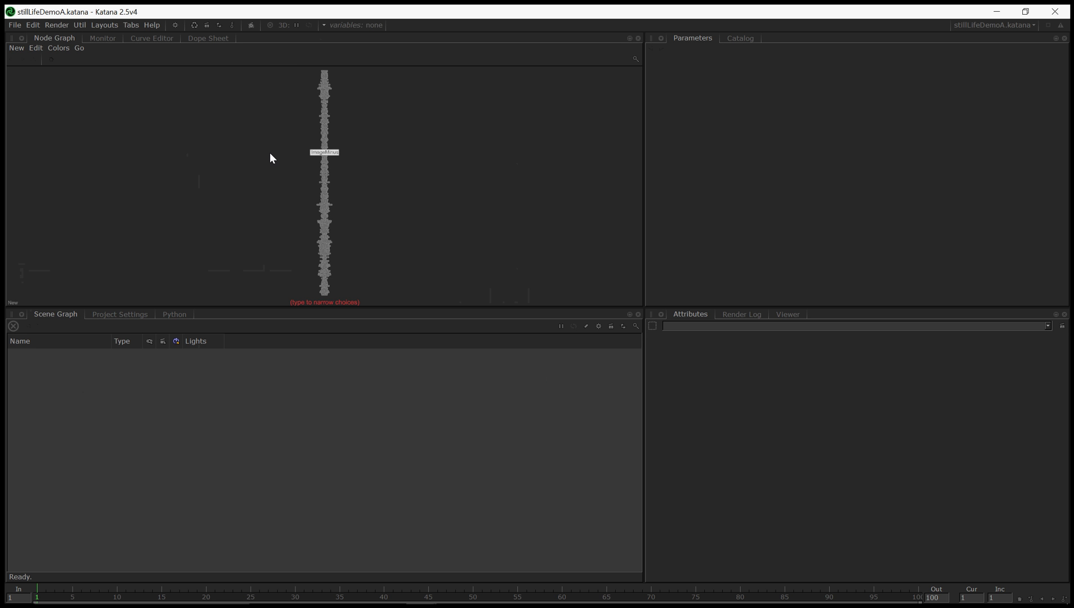
{"action": "type", "text": "prim"}
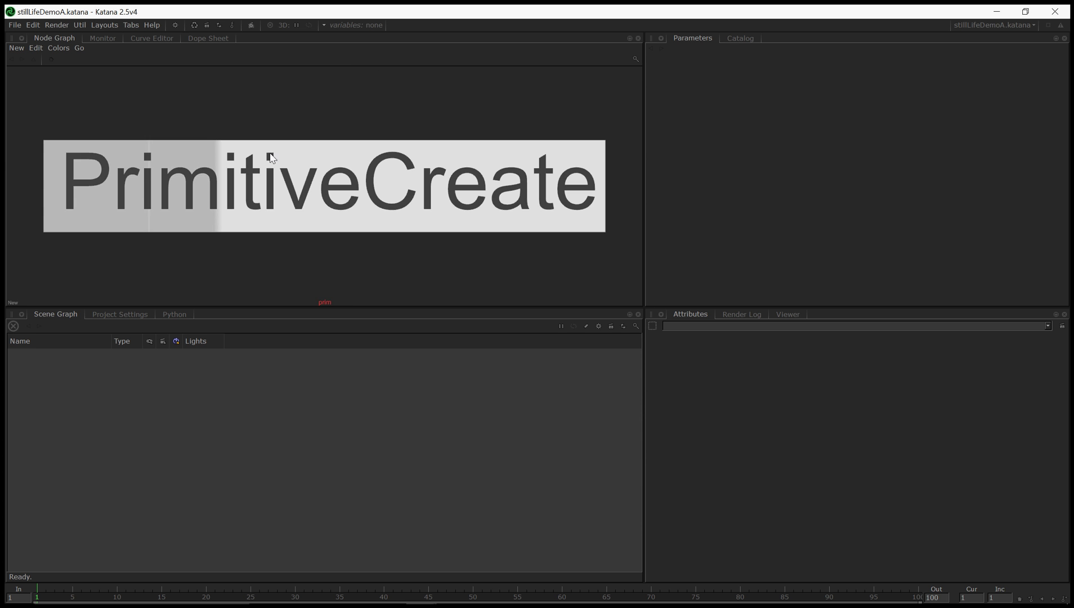
{"action": "key", "text": "Return"}
{"action": "left_click", "coordinate": [276, 157]}
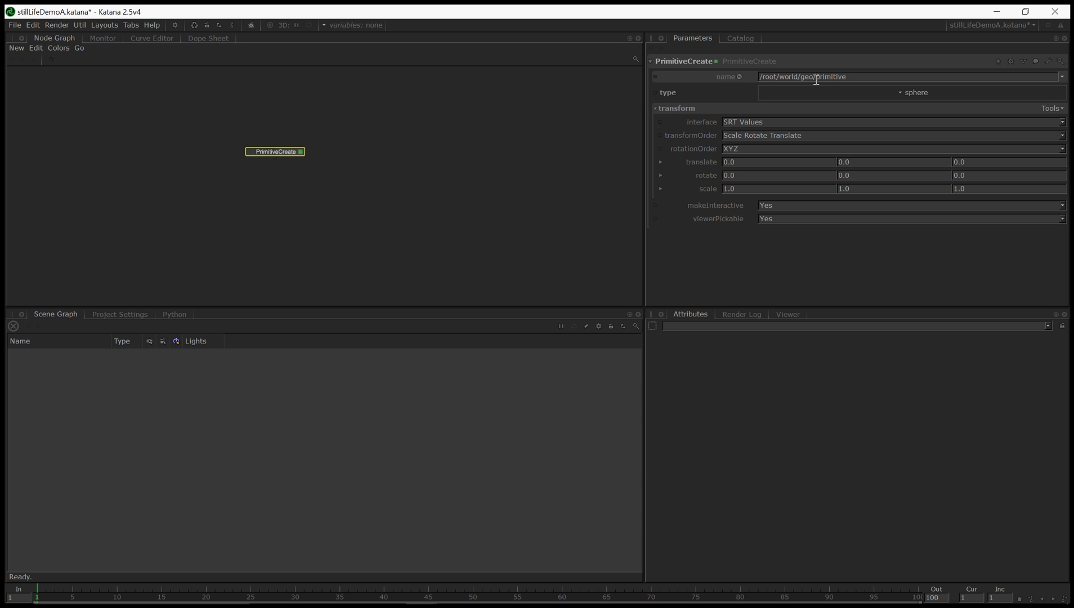
{"action": "left_click_drag", "start_coordinate": [815, 79], "coordinate": [857, 77]}
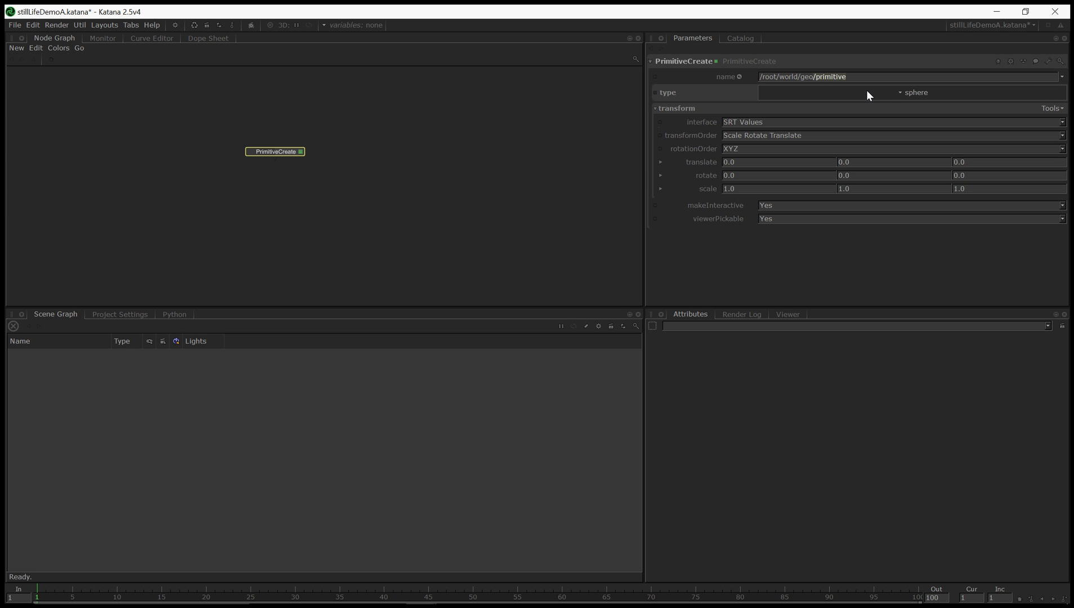
{"action": "key", "text": "End"}
{"action": "key", "text": "BackSpace"}
{"action": "key", "text": "BackSpace"}
{"action": "key", "text": "BackSpace"}
{"action": "key", "text": "BackSpace"}
{"action": "key", "text": "BackSpace"}
{"action": "key", "text": "BackSpace"}
{"action": "type", "text": "oran"}
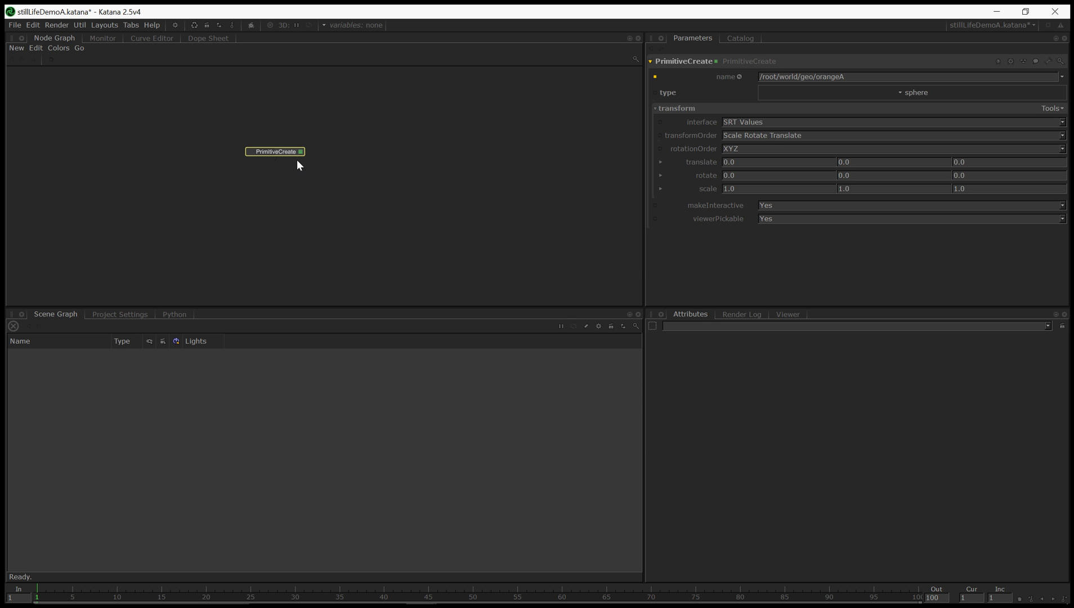
Rename the sphere node to PC_OrangeA
{"action": "left_click", "coordinate": [693, 61]}
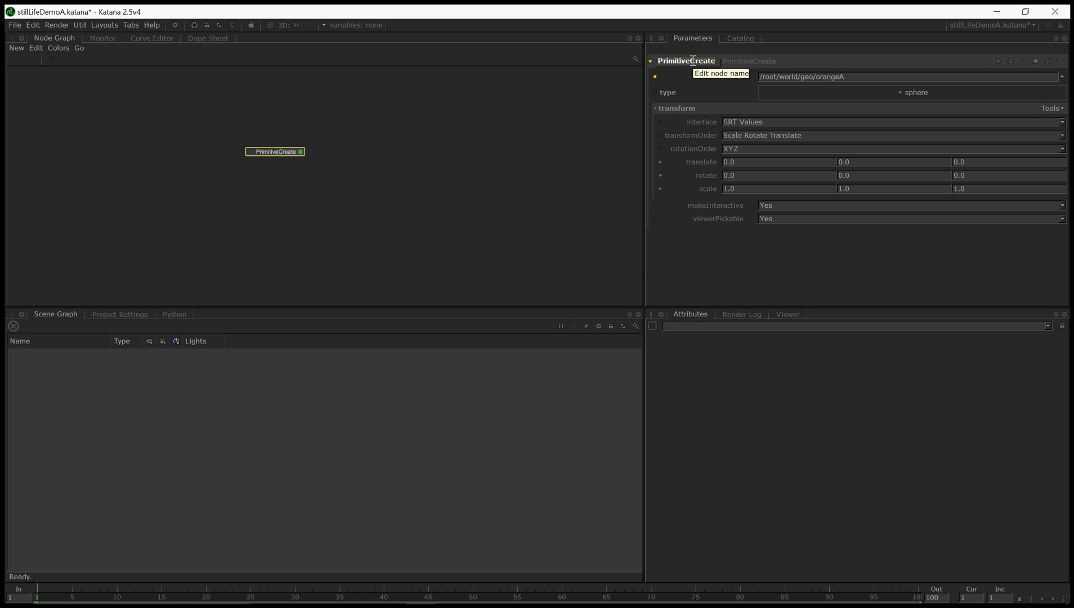
{"action": "type", "text": "PC_"}
{"action": "type", "text": "Oran"}
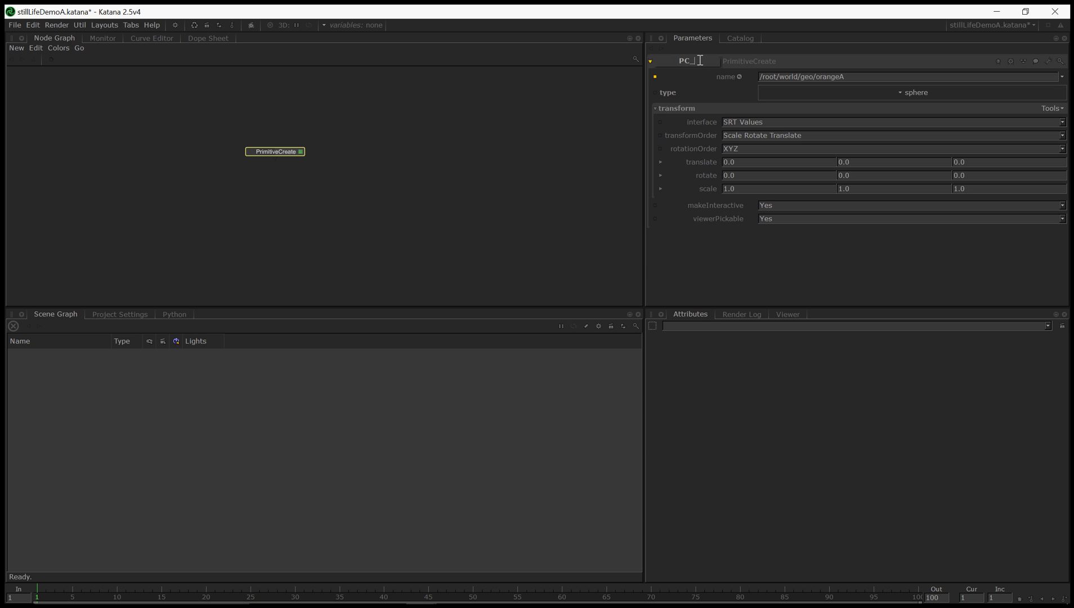
{"action": "type", "text": "geA"}
{"action": "key", "text": "Return"}
{"action": "left_click", "coordinate": [287, 143]}
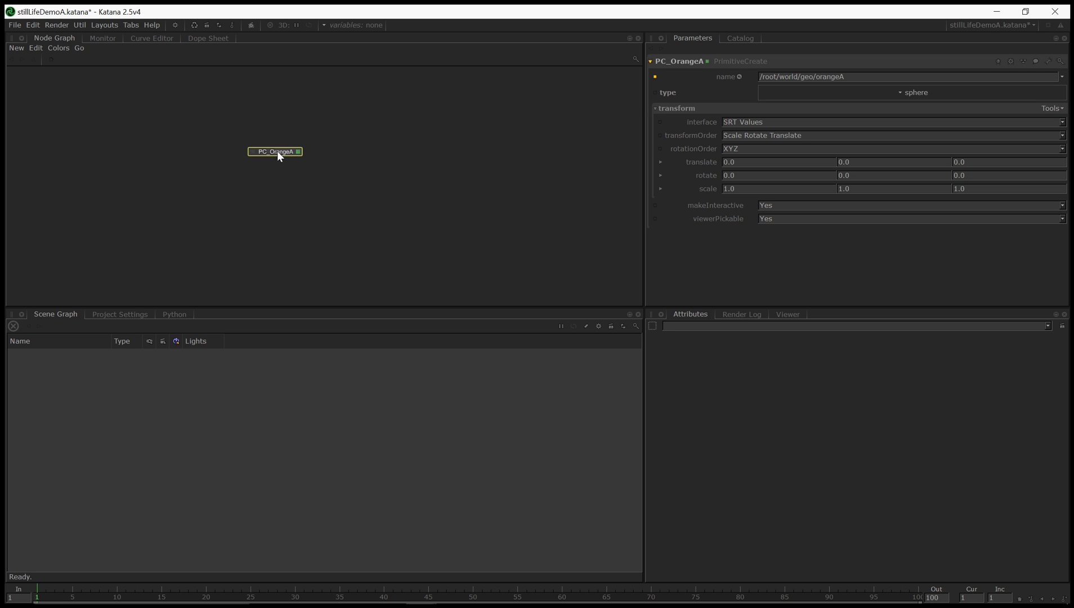
View PC_OrangeA, expand root > world > geo to orangeA, and show the sphere in the Viewer
{"action": "key", "text": "v"}
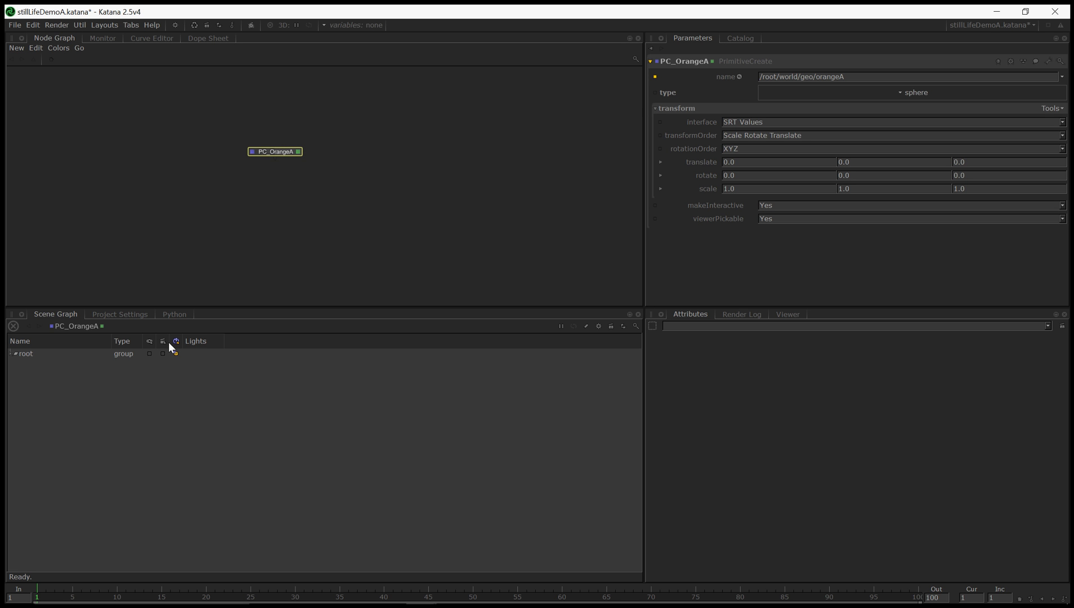
{"action": "left_click", "coordinate": [15, 353]}
{"action": "left_click", "coordinate": [20, 363]}
{"action": "left_click", "coordinate": [25, 374]}
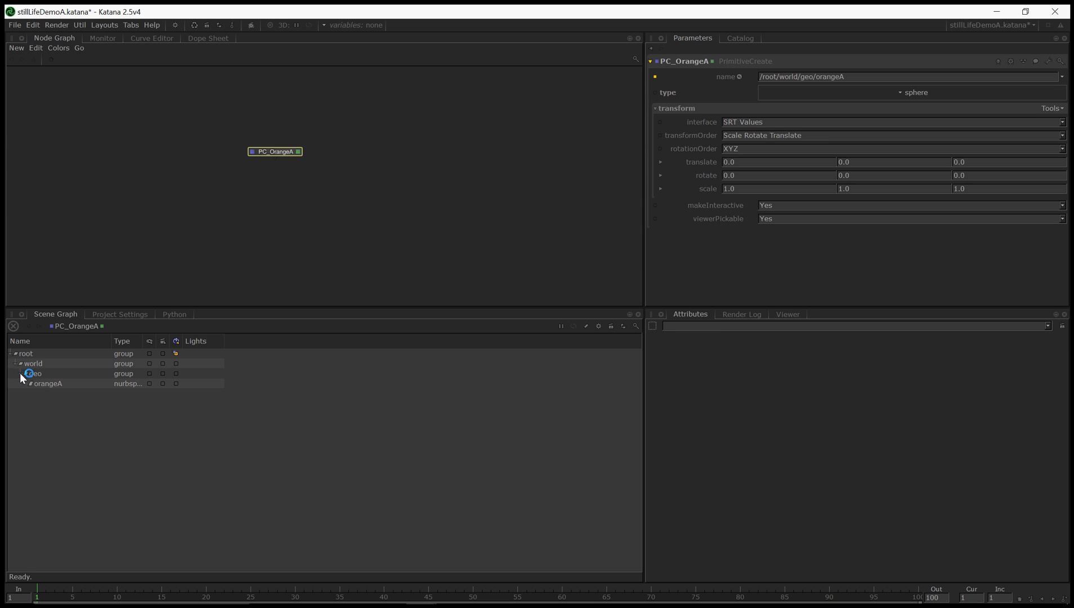
{"action": "left_click", "coordinate": [791, 317]}
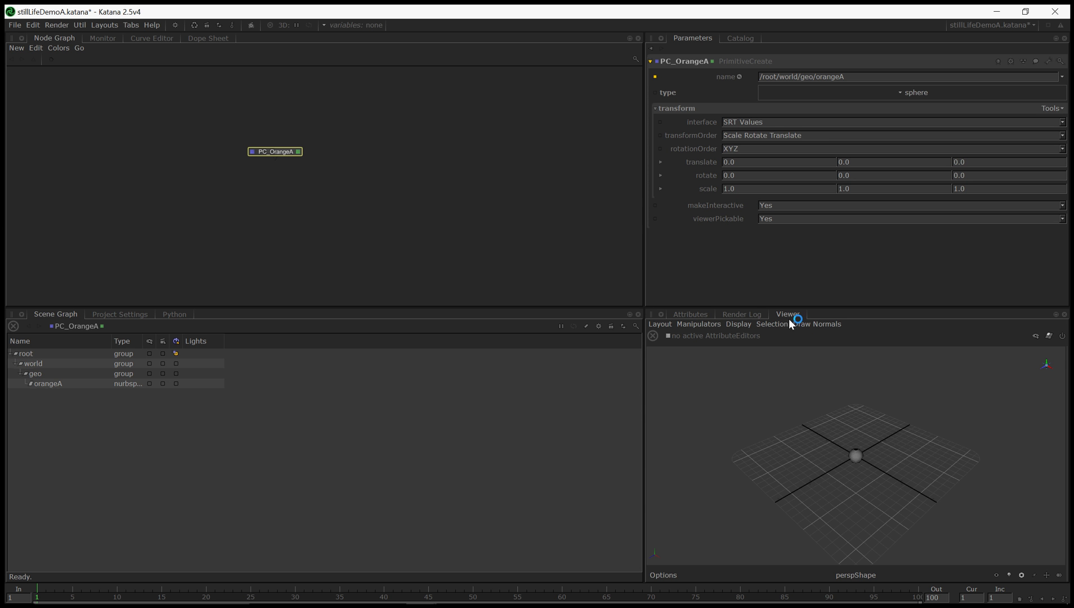
{"action": "left_click", "coordinate": [15, 363]}
{"action": "left_click", "coordinate": [15, 363]}
{"action": "left_click_drag", "start_coordinate": [145, 340], "coordinate": [184, 341]}
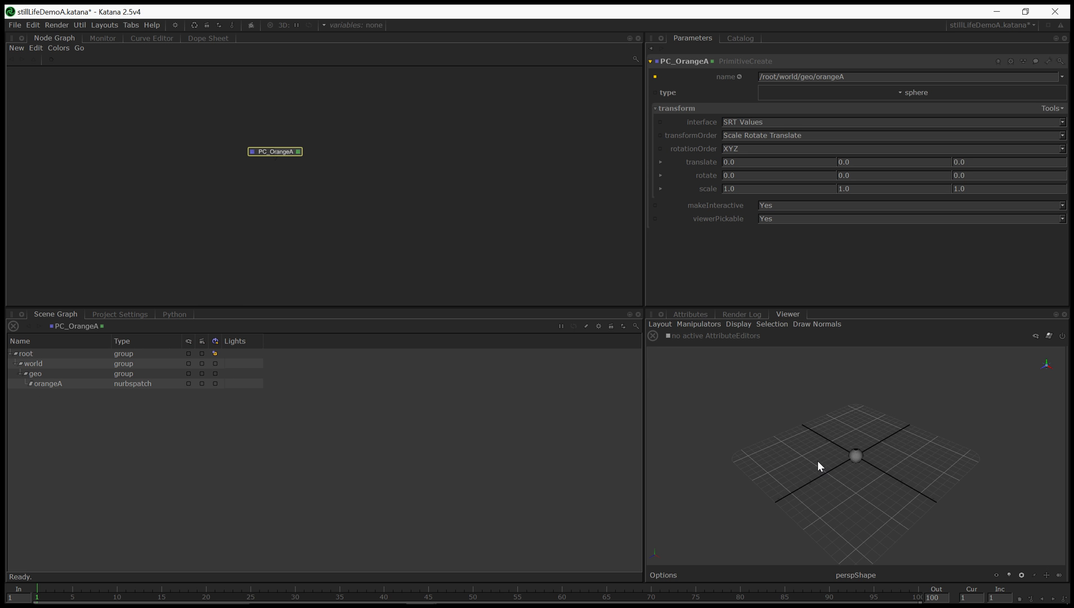
{"action": "left_click_drag", "start_coordinate": [275, 151], "coordinate": [298, 152]}
Add a torus PrimitiveCreate node named PC_TorusPlate below PC_OrangeA
{"action": "key", "text": "Tab"}
{"action": "type", "text": "pri"}
{"action": "key", "text": "Return"}
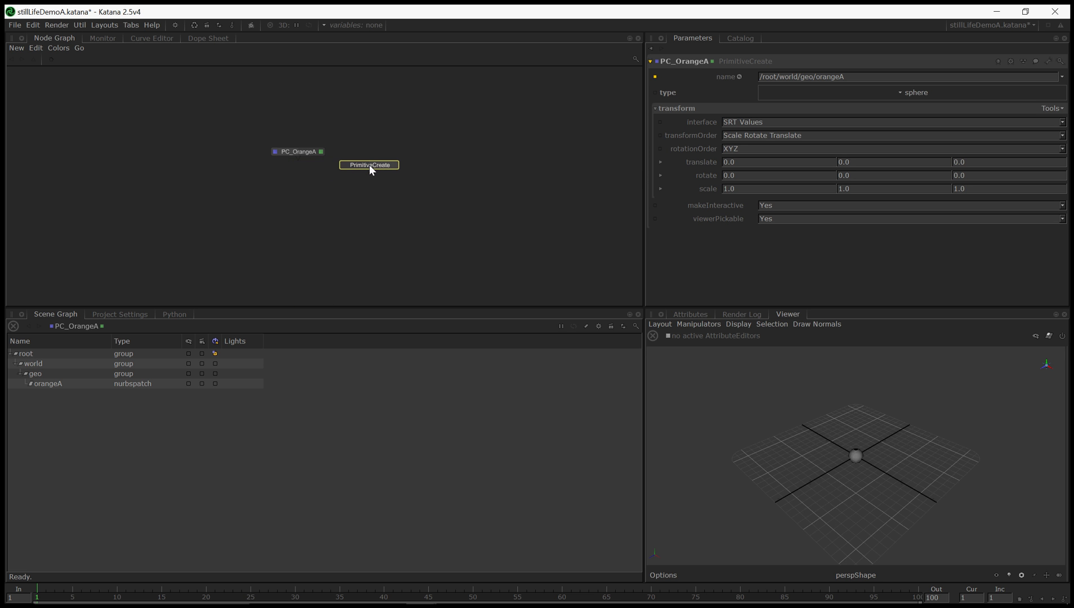
{"action": "left_click", "coordinate": [370, 167]}
{"action": "left_click", "coordinate": [829, 93]}
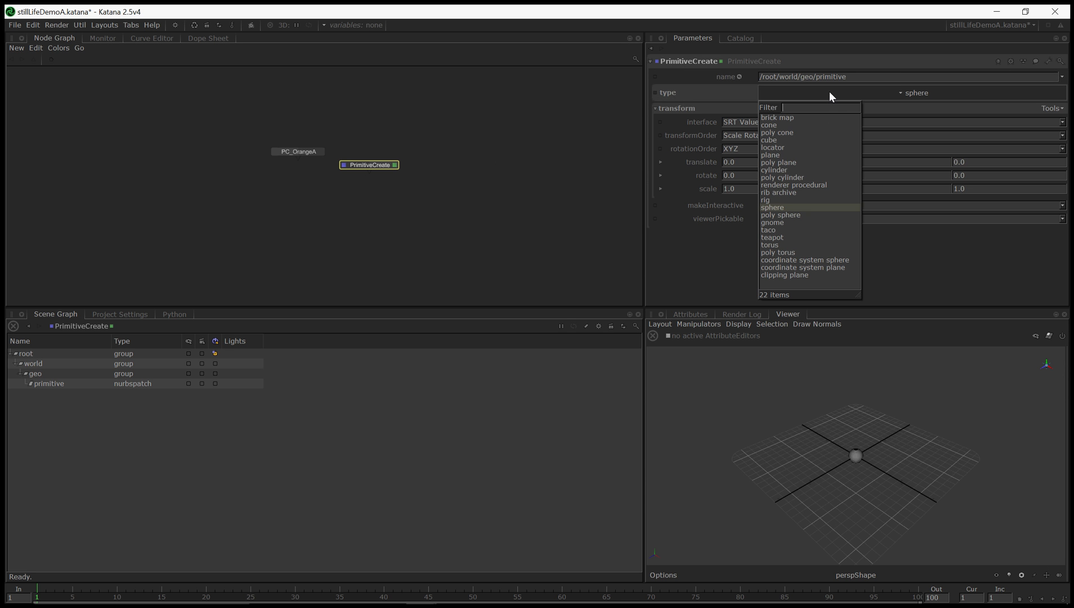
{"action": "left_click", "coordinate": [785, 245]}
{"action": "left_click", "coordinate": [703, 61]}
{"action": "type", "text": "PC_"}
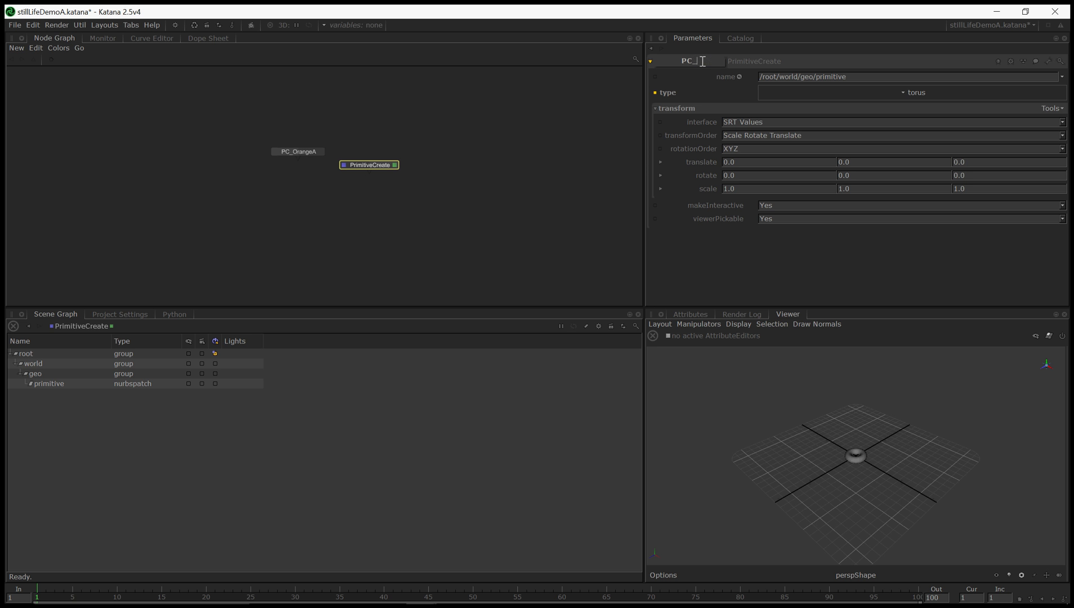
{"action": "type", "text": "TorusPlate"}
{"action": "key", "text": "Return"}
{"action": "left_click_drag", "start_coordinate": [366, 167], "coordinate": [371, 160]}
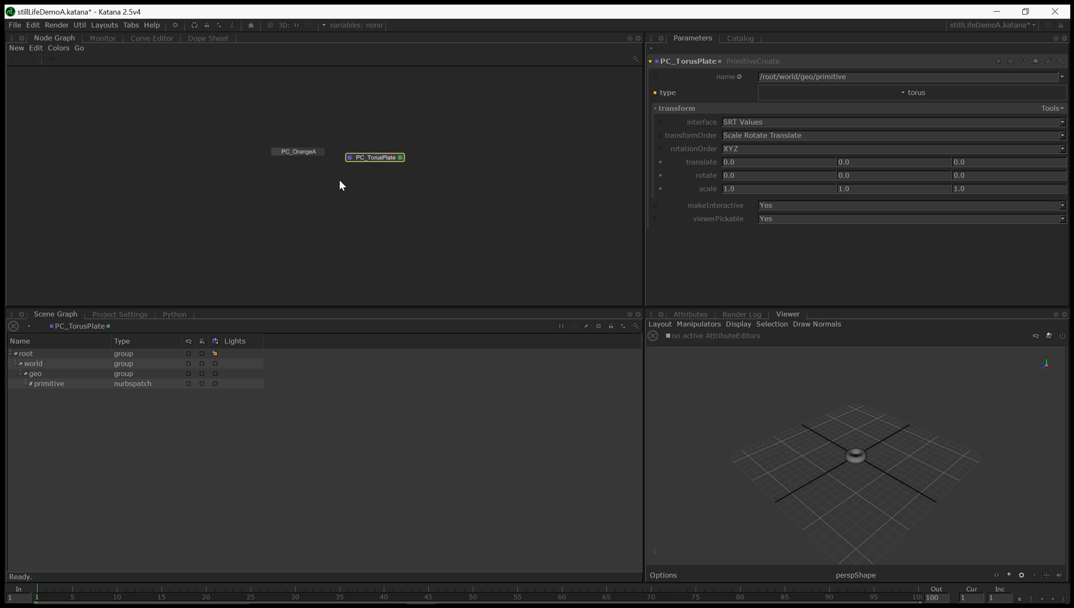
Add a Merge node below the primitives and connect PC_OrangeA into it
{"action": "key", "text": "Tab"}
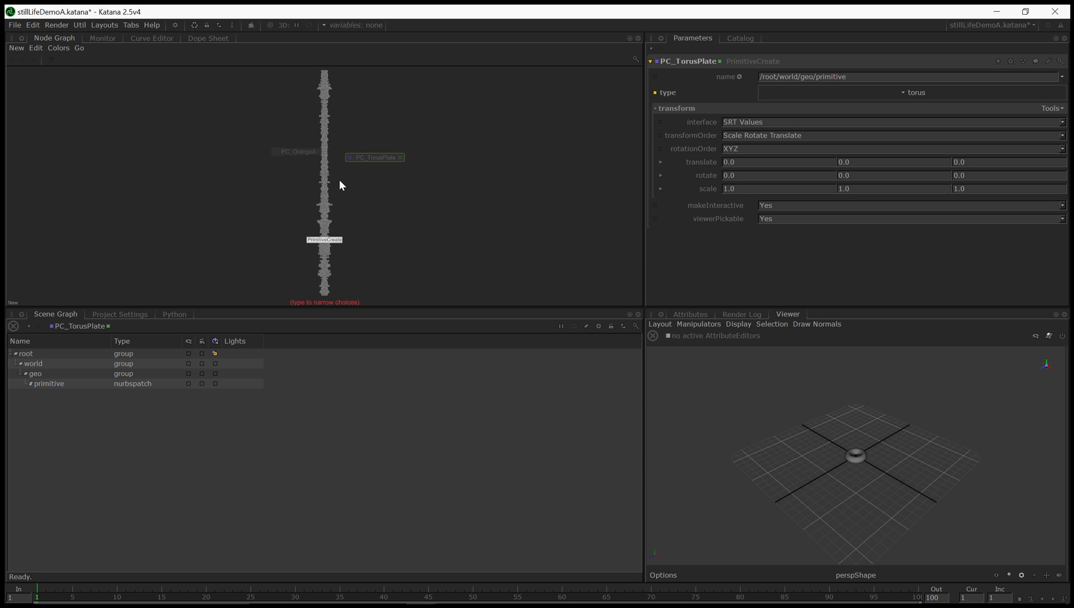
{"action": "type", "text": "Merge"}
{"action": "key", "text": "Return"}
{"action": "left_click", "coordinate": [339, 198]}
{"action": "left_click_drag", "start_coordinate": [298, 158], "coordinate": [341, 192]}
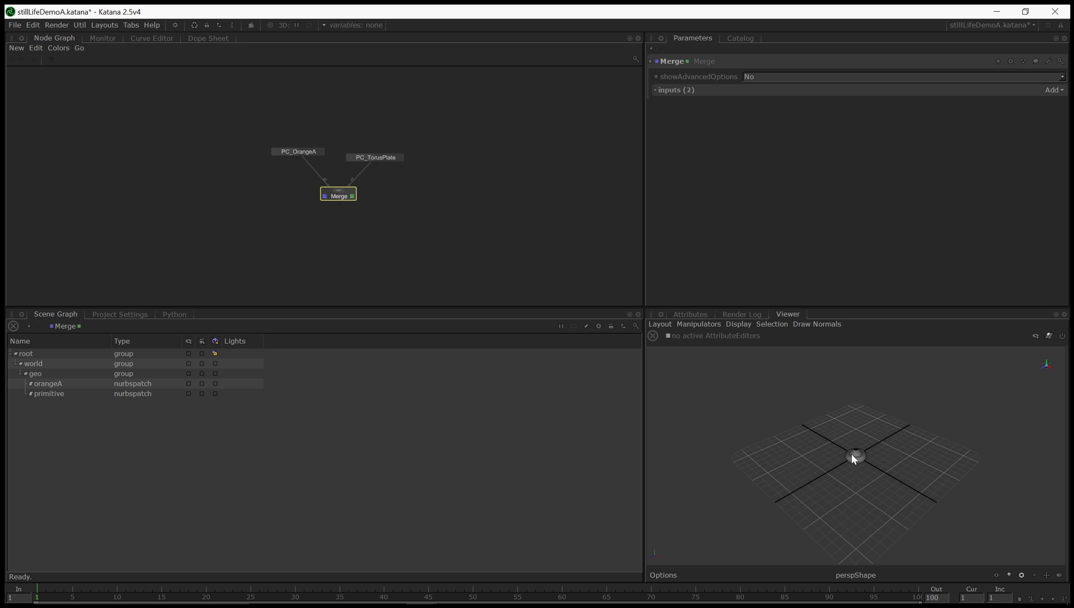
Scale PC_TorusPlate to 2.0, 0.2, 2.0
{"action": "left_click", "coordinate": [301, 151]}
{"action": "left_click_drag", "start_coordinate": [373, 158], "coordinate": [377, 155]}
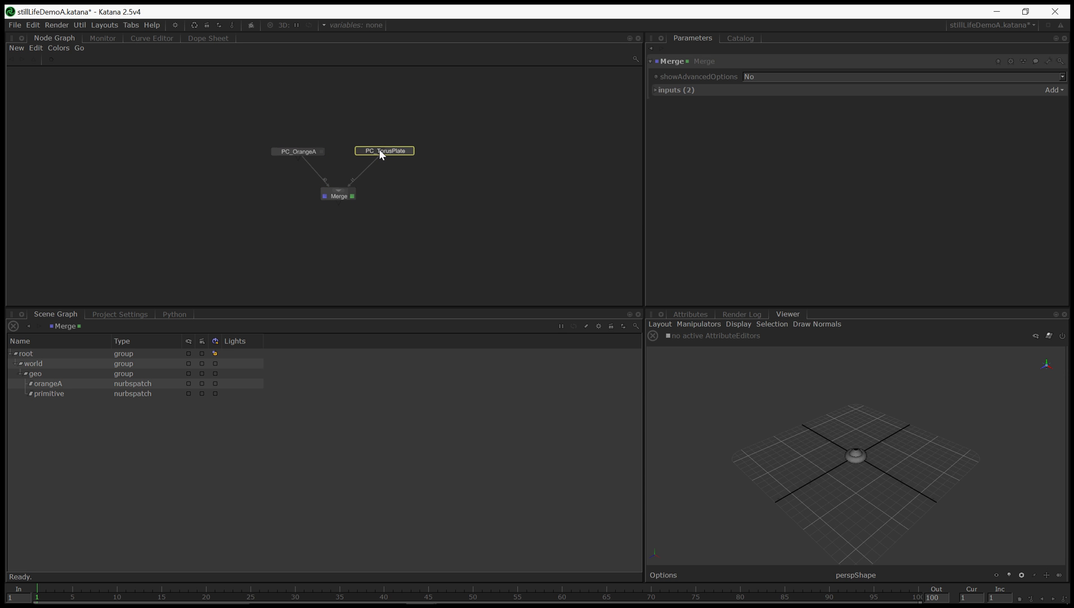
{"action": "double_click", "coordinate": [385, 150]}
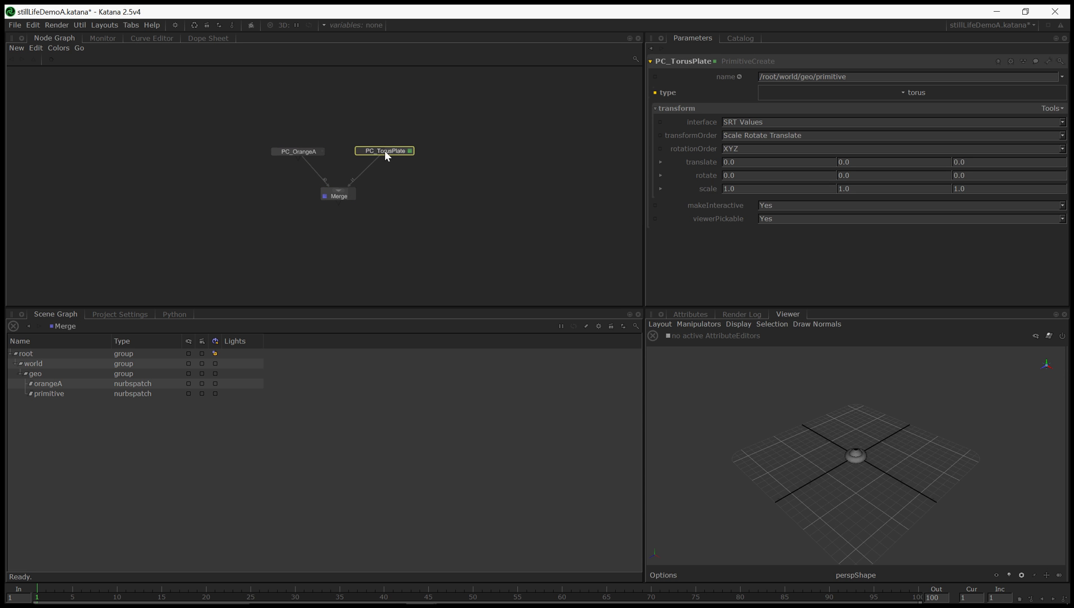
{"action": "double_click", "coordinate": [765, 192]}
{"action": "type", "text": "2"}
{"action": "key", "text": "Return"}
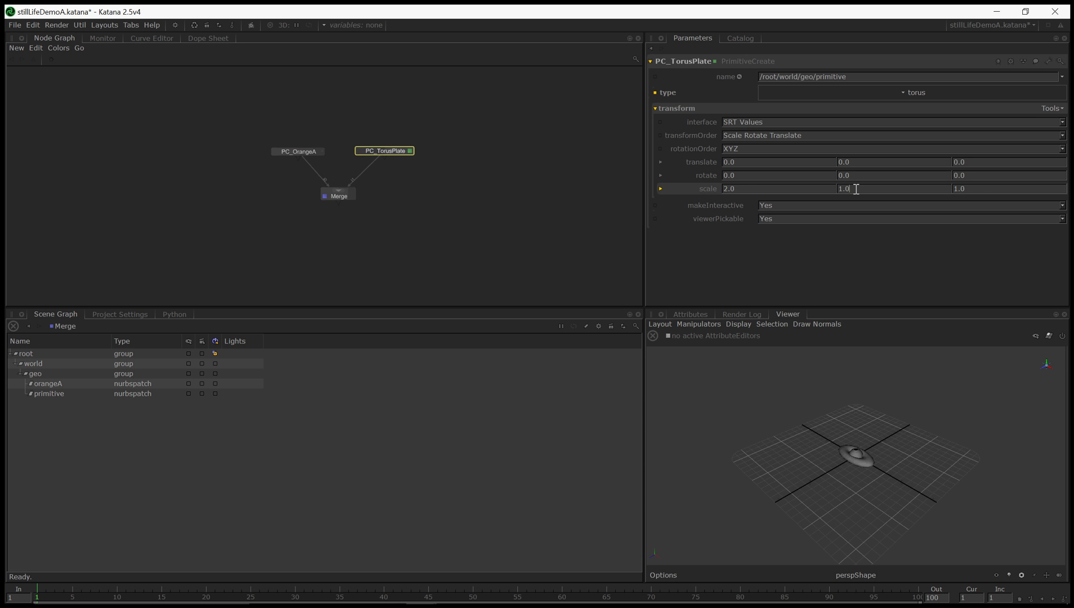
{"action": "double_click", "coordinate": [971, 189]}
{"action": "type", "text": "2"}
{"action": "key", "text": "Return"}
{"action": "left_click", "coordinate": [866, 190]}
{"action": "double_click", "coordinate": [866, 190]}
{"action": "type", "text": "0.2"}
{"action": "key", "text": "Return"}
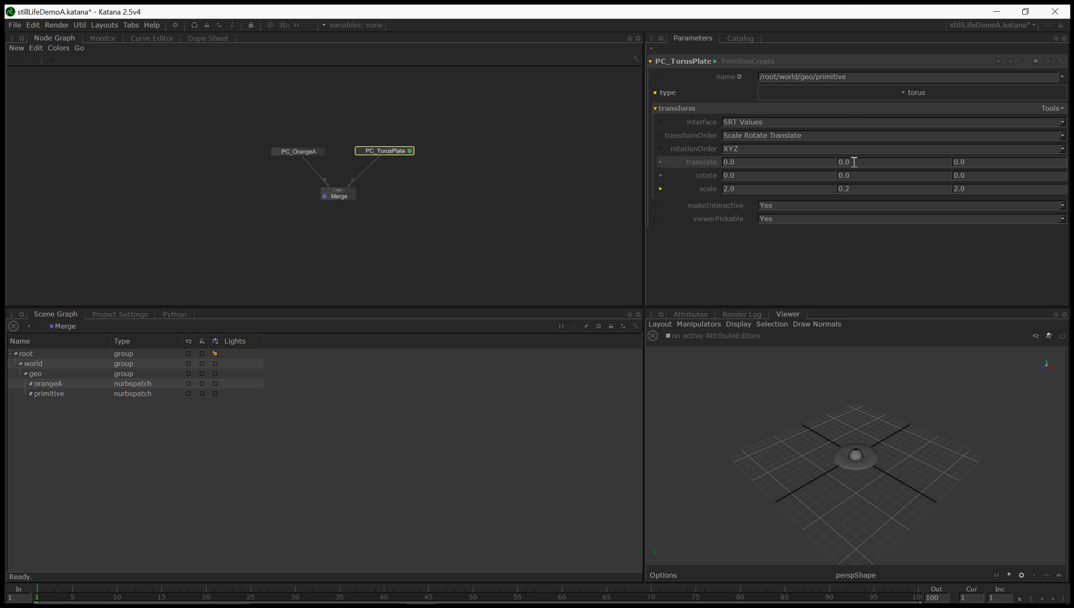
Raise the torus plate to translate Y 0.2
{"action": "left_click", "coordinate": [855, 162]}
{"action": "type", "text": "0.2"}
{"action": "key", "text": "Return"}
{"action": "left_click", "coordinate": [857, 455]}
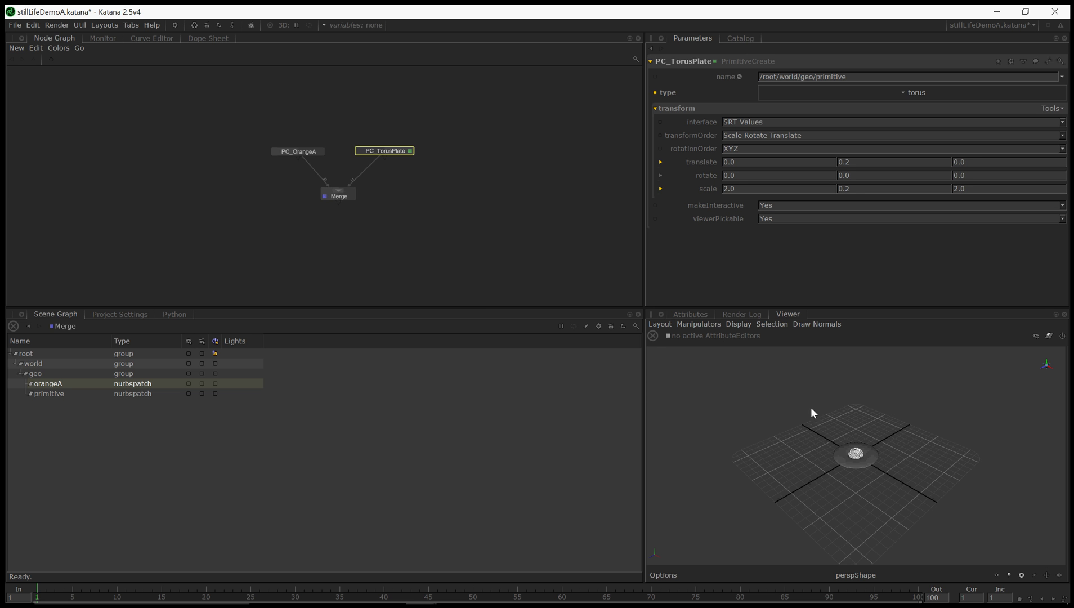
{"action": "left_click", "coordinate": [342, 219]}
Scale PC_OrangeA uniformly to 1.25
{"action": "double_click", "coordinate": [299, 152]}
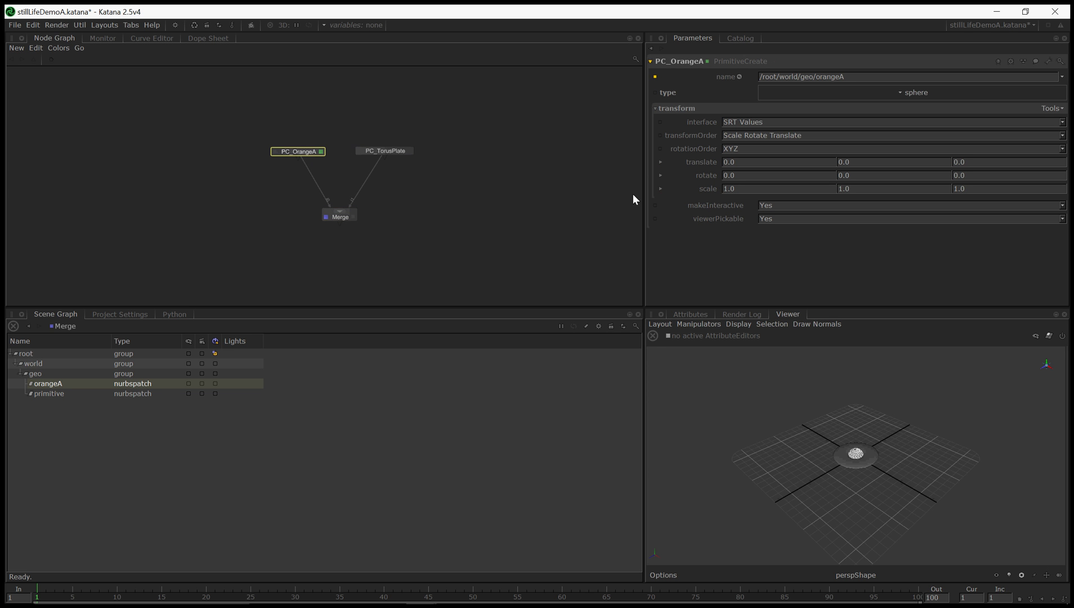
{"action": "left_click", "coordinate": [821, 192]}
{"action": "type", "text": "1.25"}
{"action": "left_click", "coordinate": [874, 193]}
{"action": "key", "text": "BackSpace"}
{"action": "type", "text": "25"}
{"action": "left_click", "coordinate": [994, 193]}
{"action": "type", "text": "5"}
{"action": "key", "text": "Return"}
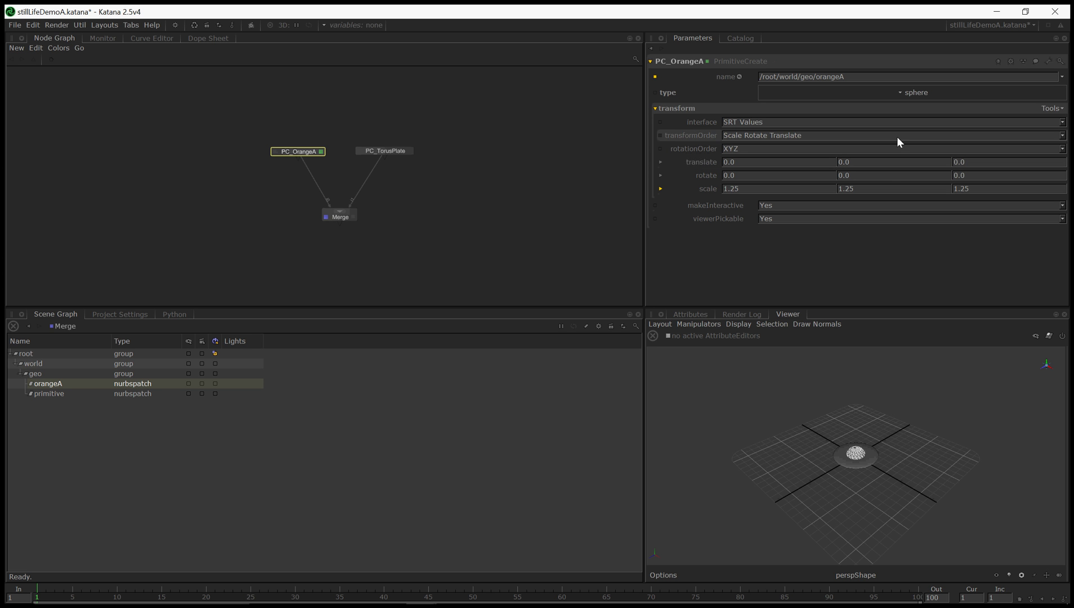
Set the orange's translate Y to 0.75 so it rests on the plate
{"action": "left_click", "coordinate": [877, 162]}
{"action": "type", "text": "0.25"}
{"action": "key", "text": "Return"}
{"action": "triple_click", "coordinate": [876, 163]}
{"action": "type", "text": "1.25"}
{"action": "key", "text": "Return"}
{"action": "triple_click", "coordinate": [876, 162]}
{"action": "type", "text": "0.75"}
{"action": "key", "text": "Return"}
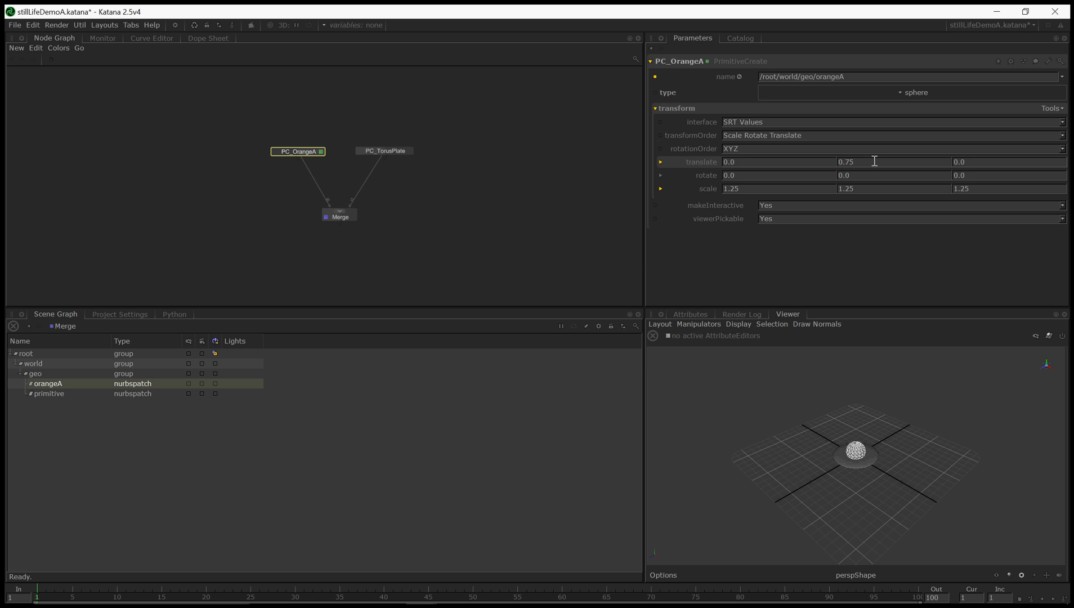
{"action": "left_click", "coordinate": [855, 416]}
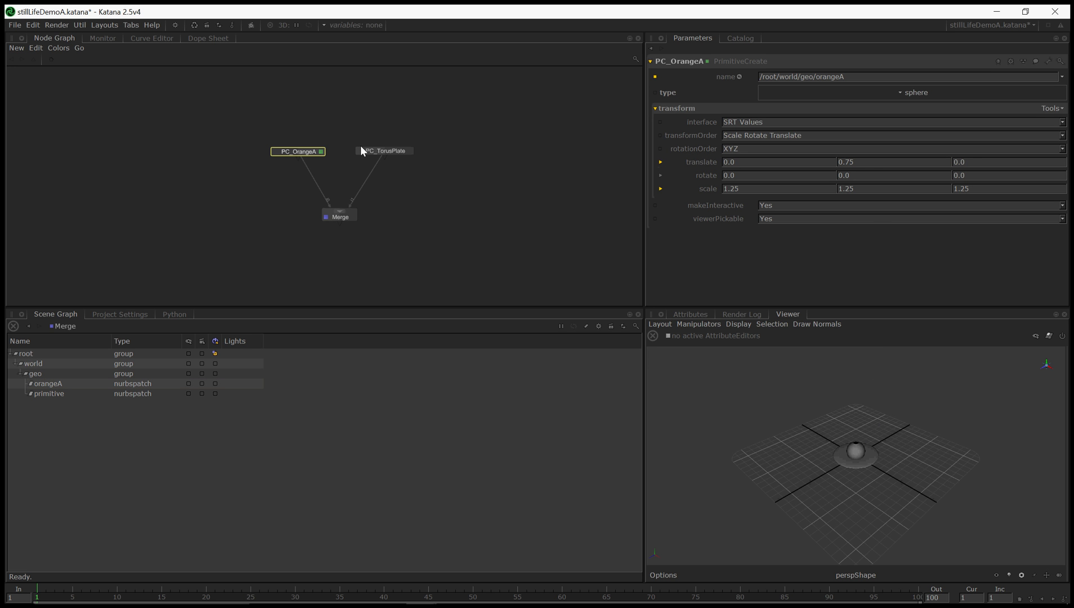
Duplicate PC_OrangeA and change the copy's location to /root/world/geo/orangeB
{"action": "left_click_drag", "start_coordinate": [311, 150], "coordinate": [300, 141]}
{"action": "key", "text": "ctrl+d"}
{"action": "key", "text": "e"}
{"action": "left_click", "coordinate": [846, 77]}
{"action": "key", "text": "BackSpace"}
{"action": "type", "text": "B"}
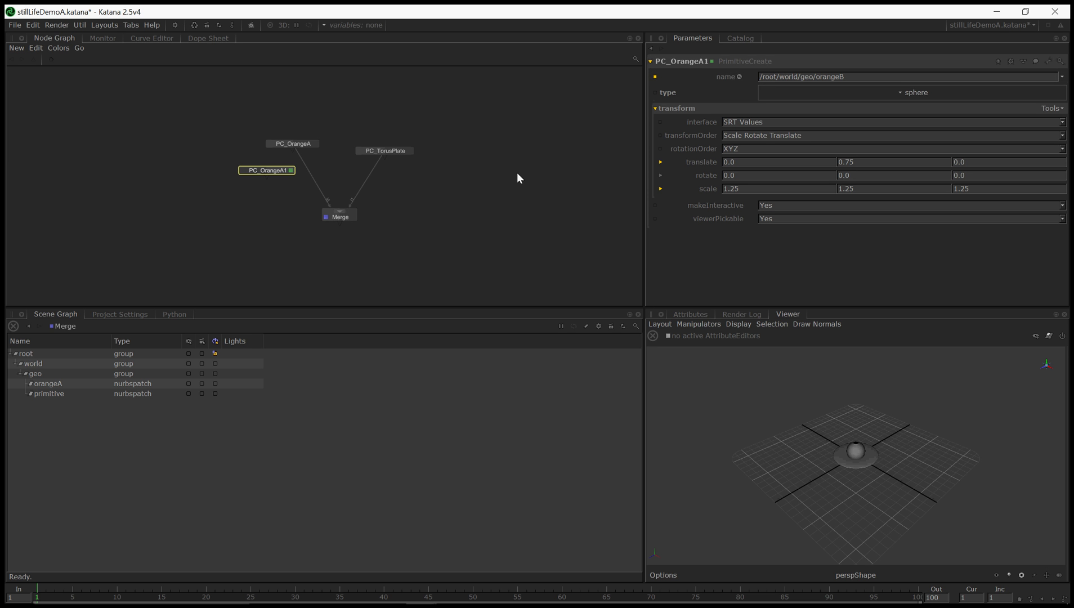
Rename the duplicate to PC_OrangeB and connect it into the Merge node
{"action": "left_click", "coordinate": [697, 61]}
{"action": "key", "text": "BackSpace"}
{"action": "key", "text": "BackSpace"}
{"action": "type", "text": "B"}
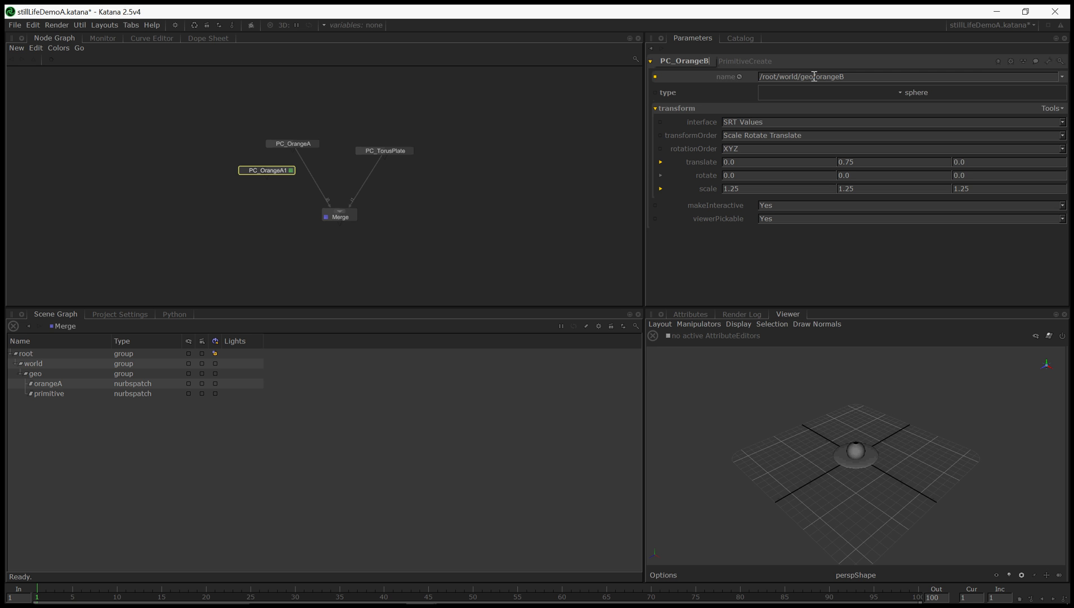
{"action": "key", "text": "Return"}
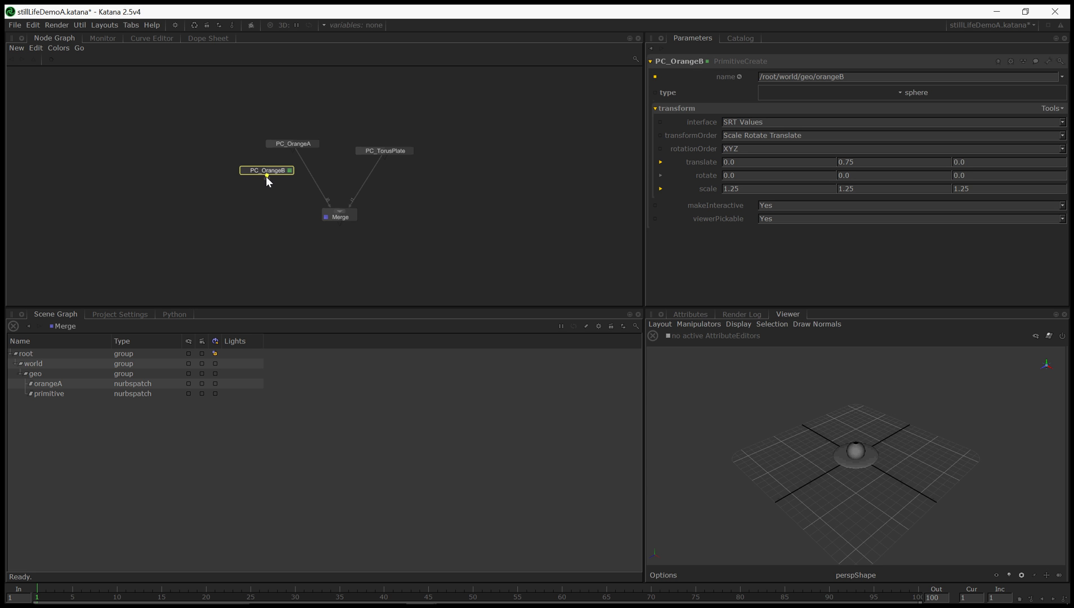
{"action": "left_click_drag", "start_coordinate": [269, 177], "coordinate": [337, 210]}
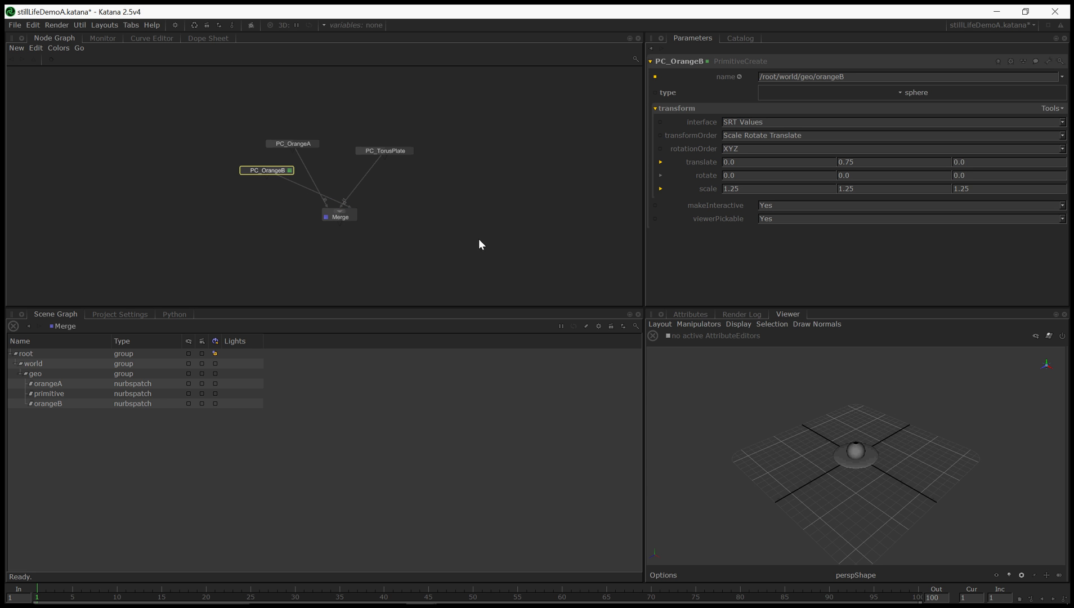
Reset orangeB's scale to 1.0
{"action": "double_click", "coordinate": [756, 192]}
{"action": "type", "text": "0"}
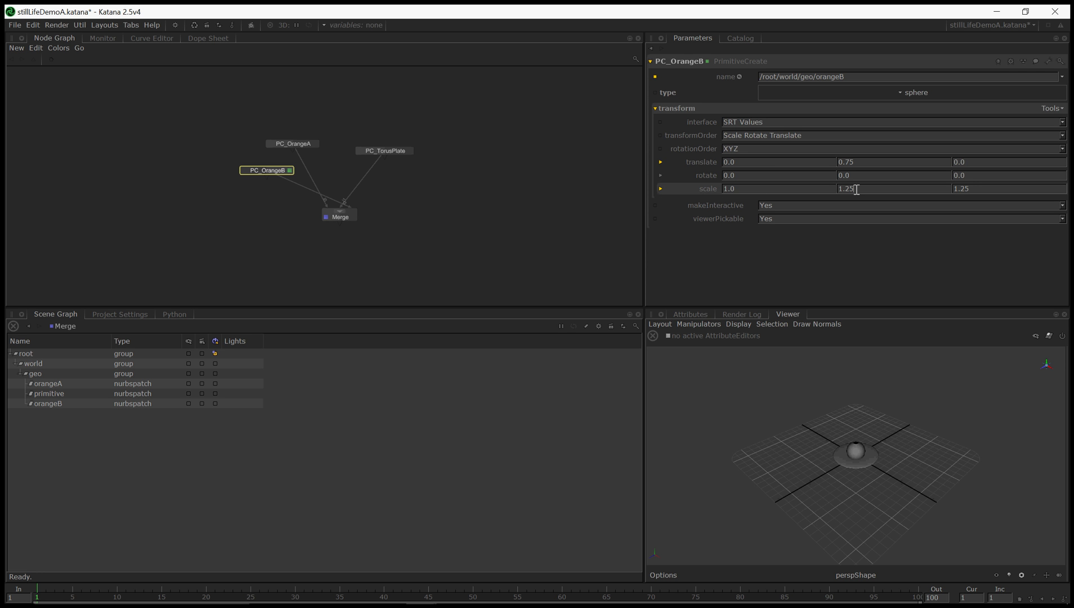
{"action": "double_click", "coordinate": [983, 188]}
{"action": "type", "text": "0"}
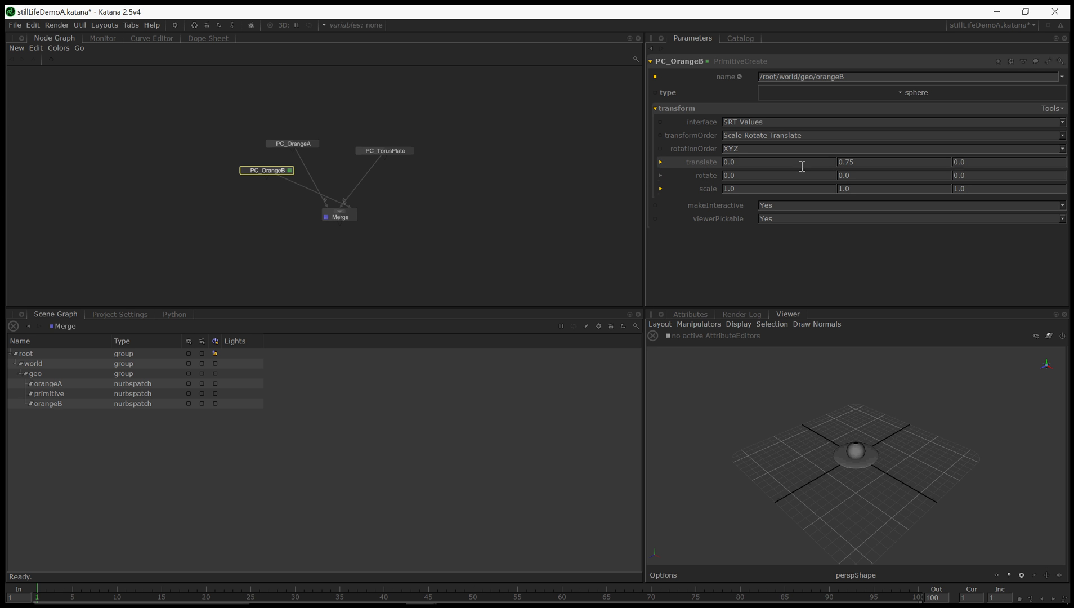
Set orangeB's translate to 1.0, 0.75, 1.0
{"action": "double_click", "coordinate": [797, 165]}
{"action": "type", "text": "25"}
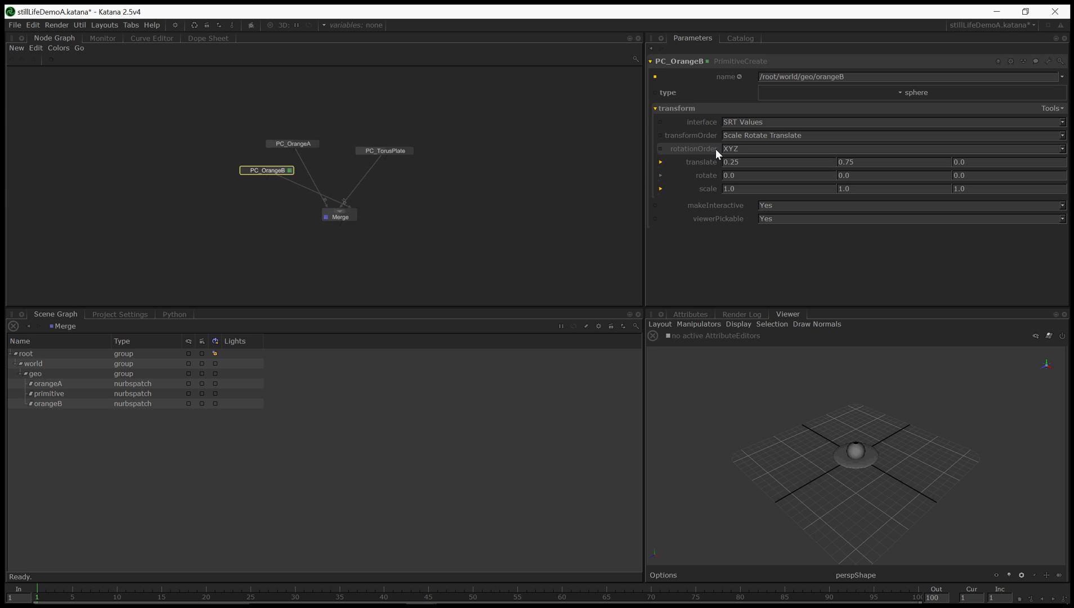
{"action": "double_click", "coordinate": [780, 163]}
{"action": "type", "text": "1"}
{"action": "key", "text": "Return"}
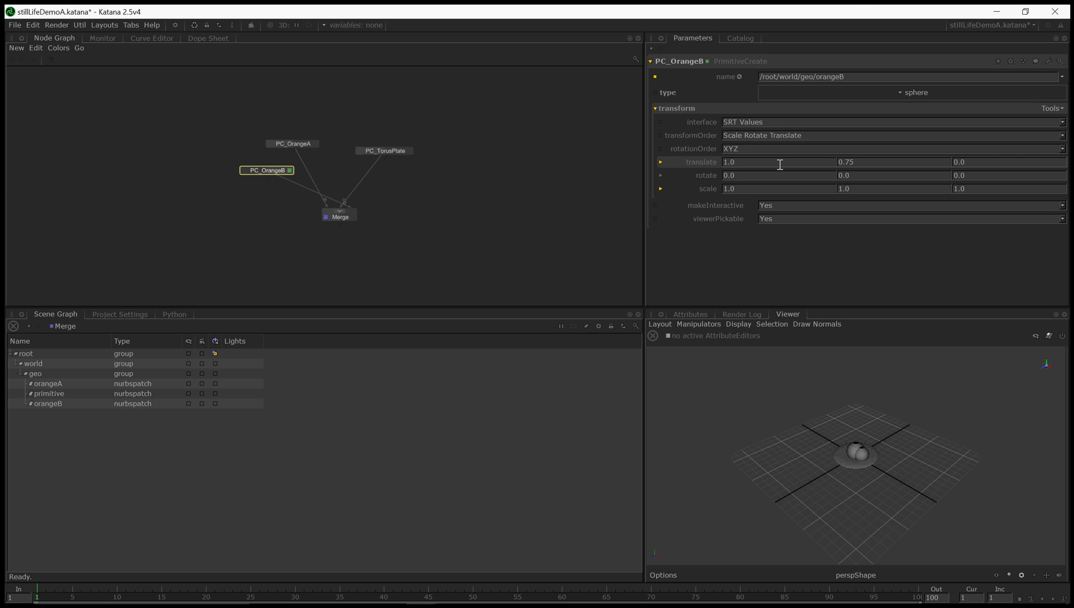
{"action": "double_click", "coordinate": [863, 162]}
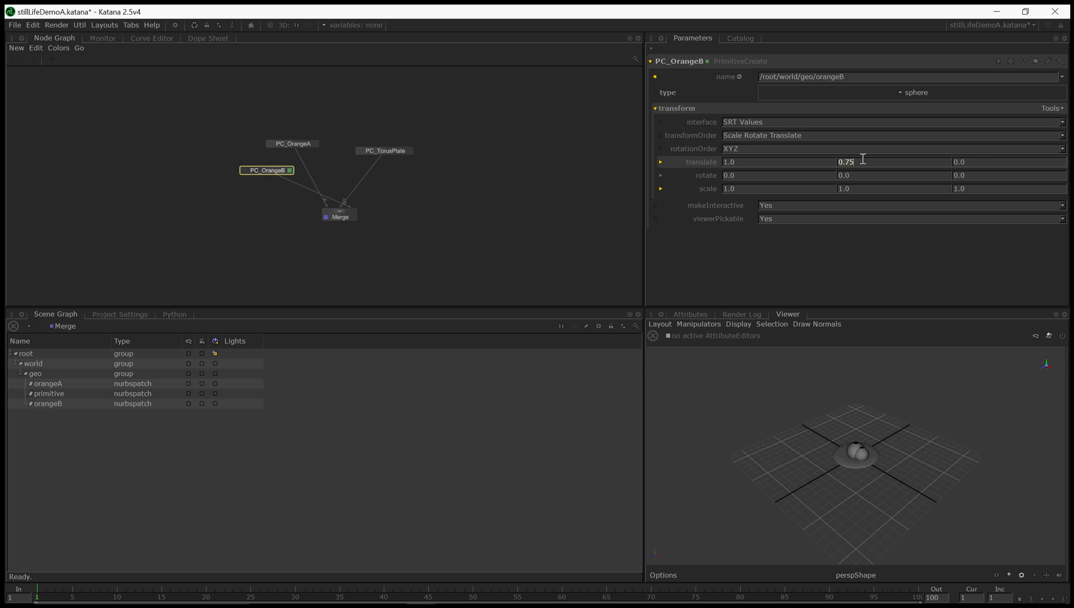
{"action": "double_click", "coordinate": [975, 162]}
{"action": "type", "text": "1"}
{"action": "key", "text": "Return"}
Set orangeB's rotate X and rotate Z to 20
{"action": "double_click", "coordinate": [746, 177]}
{"action": "type", "text": "2"}
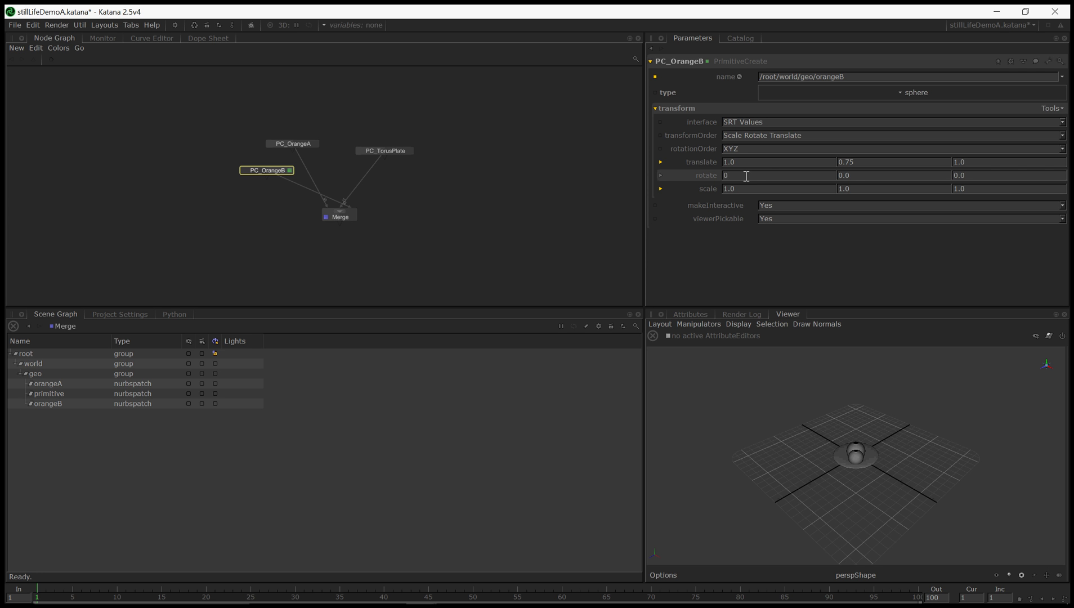
{"action": "type", "text": "0"}
{"action": "key", "text": "Return"}
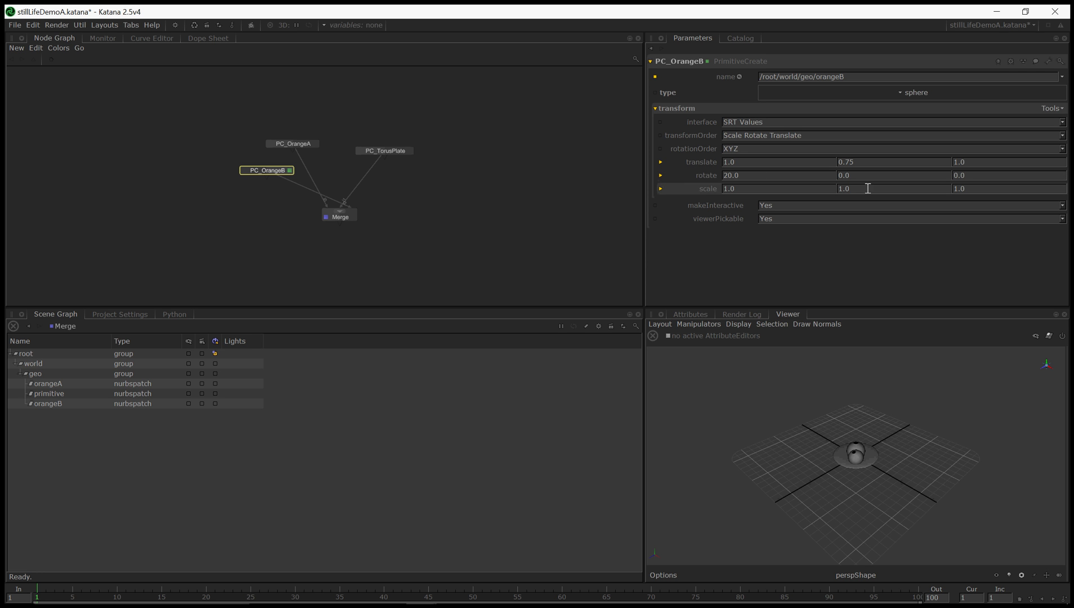
{"action": "double_click", "coordinate": [872, 173]}
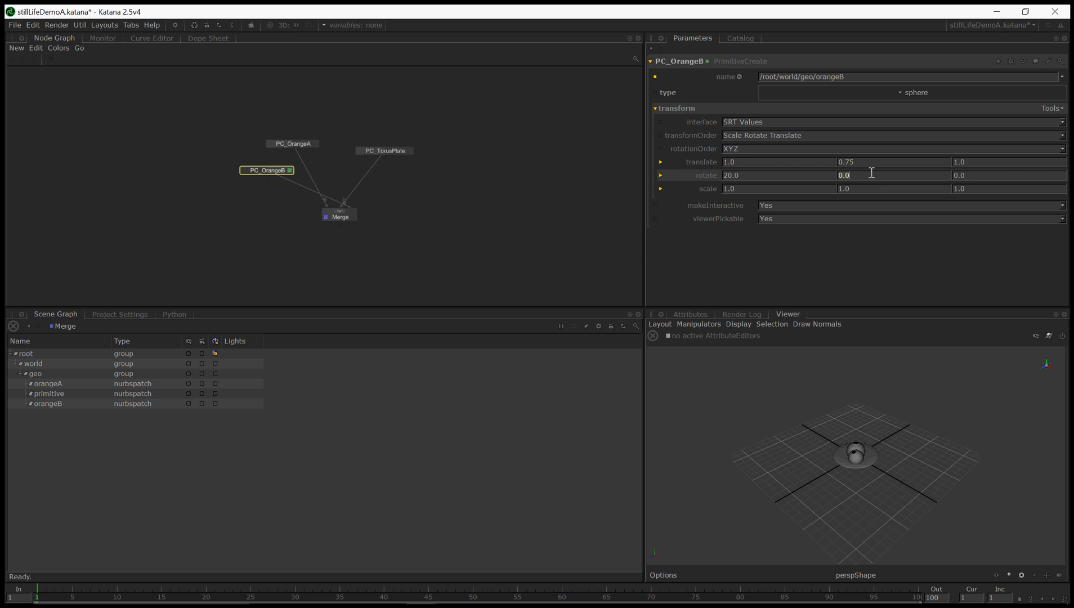
{"action": "type", "text": "20"}
{"action": "key", "text": "Return"}
{"action": "double_click", "coordinate": [977, 178]}
Set orangeB's rotate Y to -20, keeping rotate Z at 20
{"action": "type", "text": "20"}
{"action": "key", "text": "Return"}
{"action": "double_click", "coordinate": [976, 178]}
{"action": "type", "text": "-20"}
{"action": "key", "text": "Return"}
{"action": "double_click", "coordinate": [977, 177]}
{"action": "type", "text": "20"}
{"action": "key", "text": "Return"}
{"action": "left_click", "coordinate": [867, 175]}
{"action": "double_click", "coordinate": [867, 175]}
{"action": "type", "text": "-20"}
{"action": "key", "text": "Return"}
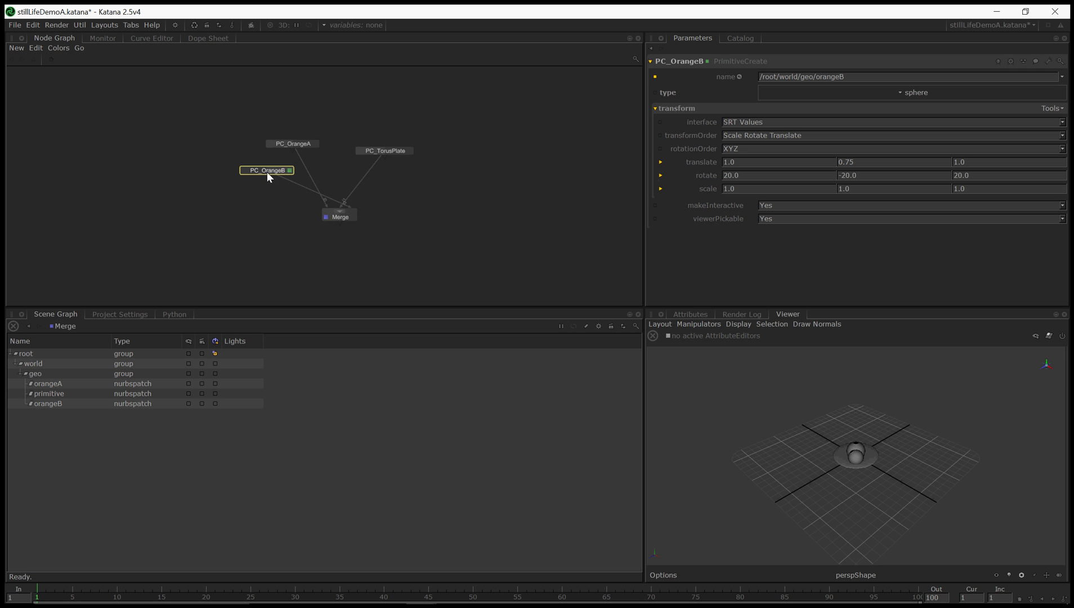
Rename the copied node PC_OrangeC with location orangeC and connect it into the Merge
{"action": "key", "text": "e"}
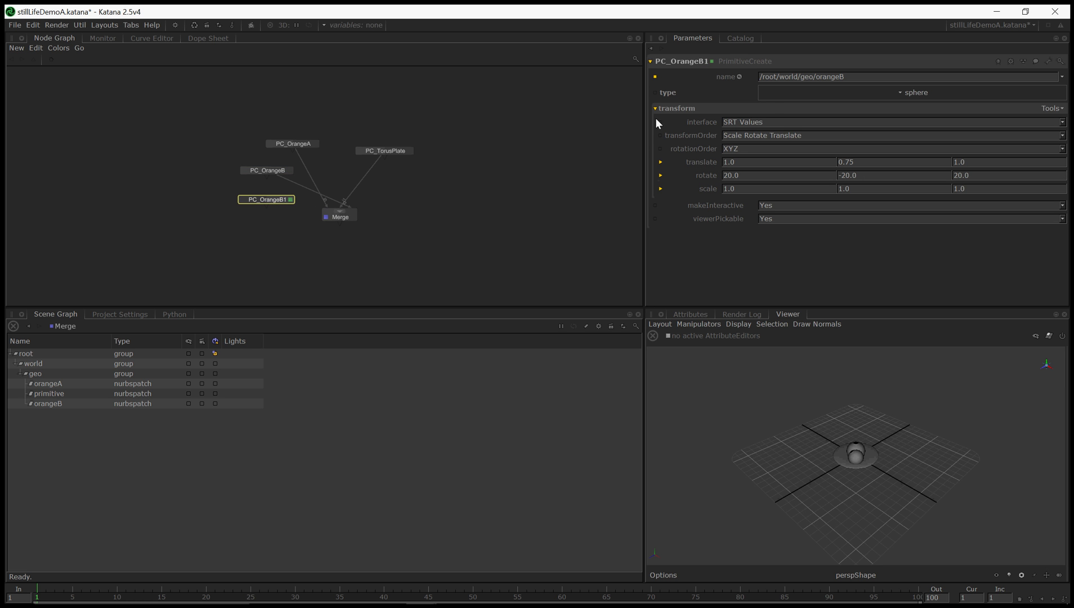
{"action": "left_click", "coordinate": [843, 77]}
{"action": "key", "text": "BackSpace"}
{"action": "type", "text": "C"}
{"action": "left_click", "coordinate": [423, 251]}
{"action": "left_click", "coordinate": [280, 201]}
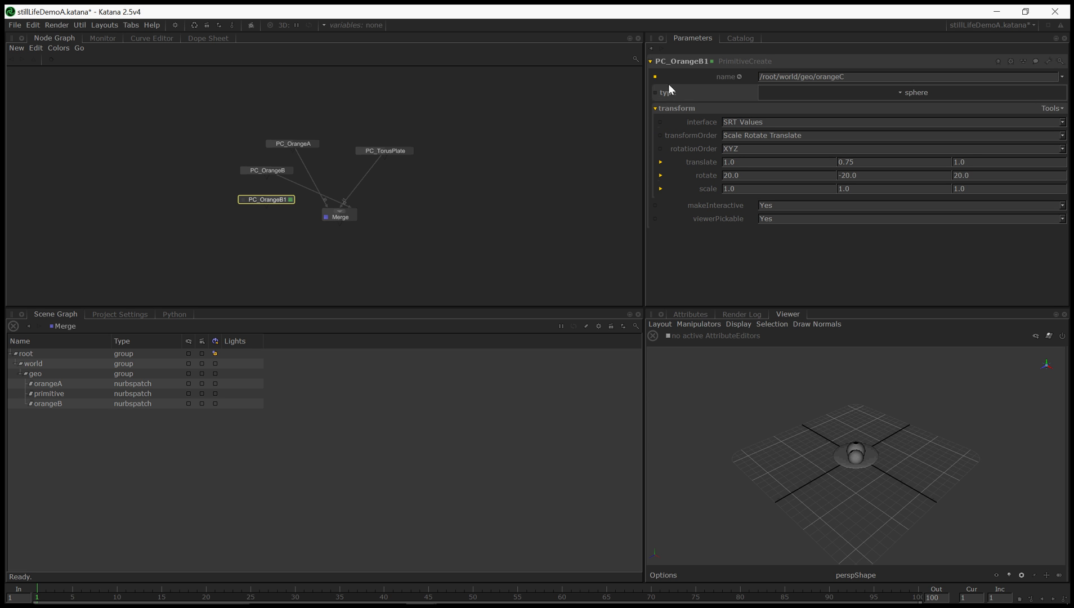
{"action": "left_click", "coordinate": [700, 62]}
{"action": "key", "text": "Delete"}
{"action": "key", "text": "Delete"}
{"action": "type", "text": "C"}
{"action": "key", "text": "Return"}
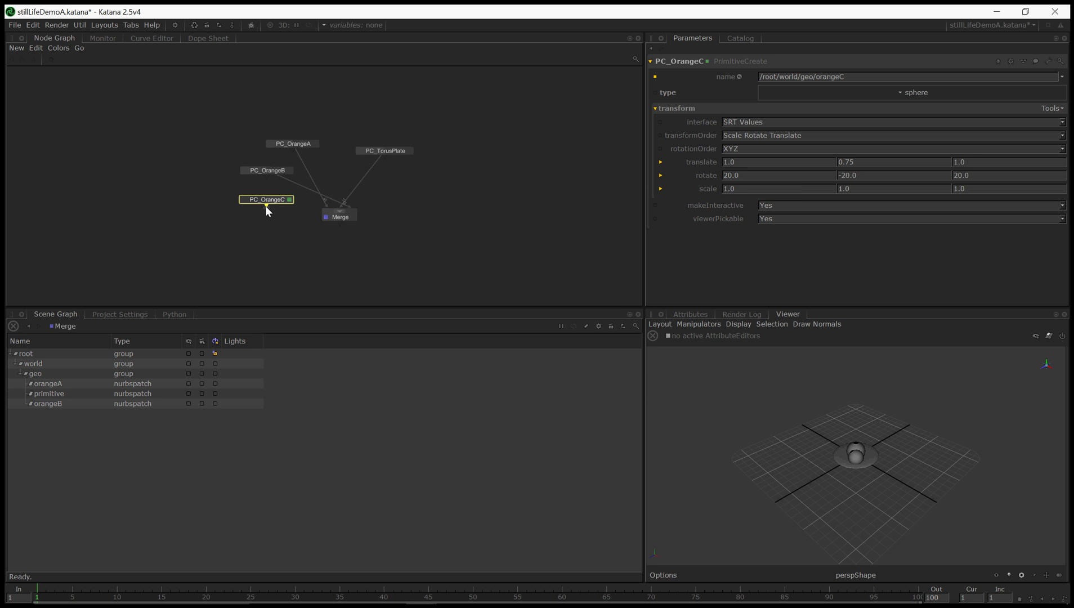
{"action": "left_click_drag", "start_coordinate": [339, 216], "coordinate": [338, 217]}
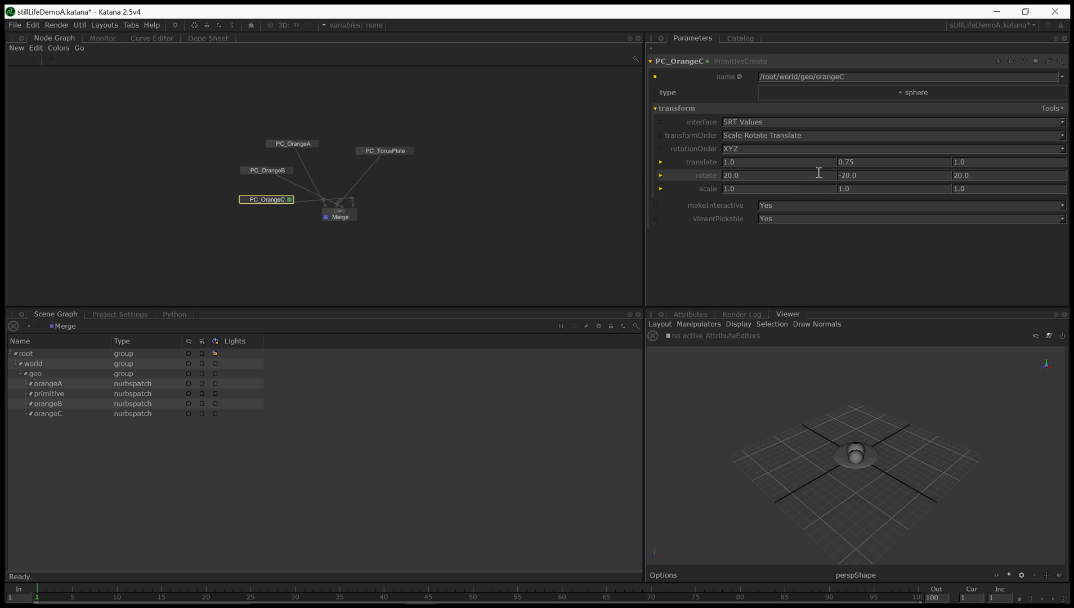
Make orangeC's translate Z negative and its translate X -1.0
{"action": "left_click", "coordinate": [956, 161]}
{"action": "type", "text": "-"}
{"action": "key", "text": "Return"}
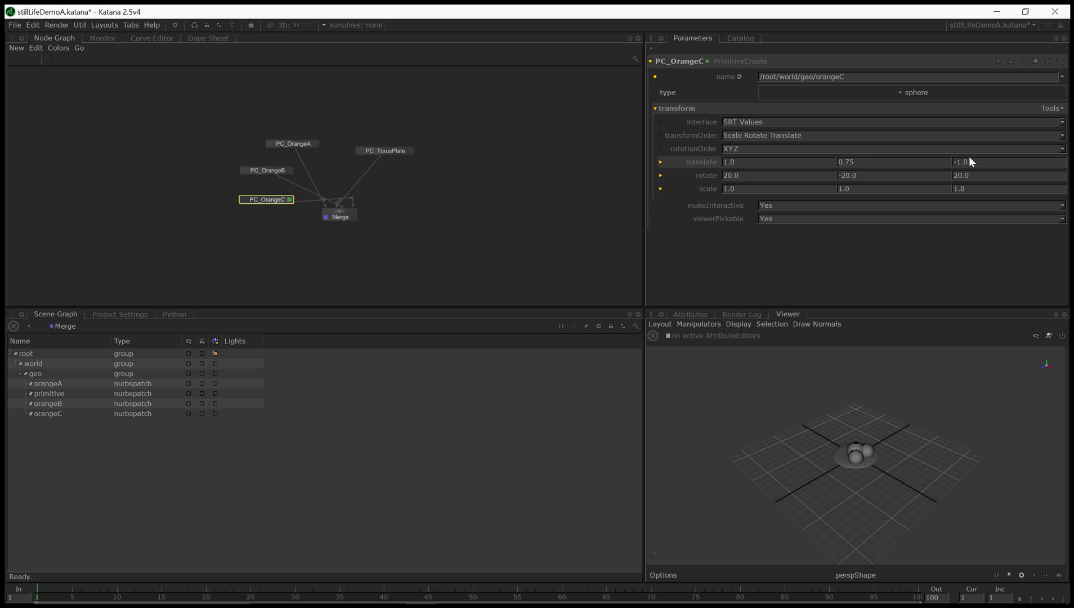
{"action": "double_click", "coordinate": [801, 161]}
{"action": "type", "text": "-1.0"}
{"action": "key", "text": "Return"}
{"action": "left_click", "coordinate": [885, 167]}
Correct the translate signs so orangeC sits at -1.0, 0.75, 1.0
{"action": "left_click", "coordinate": [797, 162]}
{"action": "key", "text": "Home"}
{"action": "key", "text": "Delete"}
{"action": "key", "text": "Return"}
{"action": "type", "text": "-"}
{"action": "key", "text": "Return"}
{"action": "left_click", "coordinate": [980, 162]}
{"action": "key", "text": "Home"}
{"action": "key", "text": "Delete"}
{"action": "key", "text": "Return"}
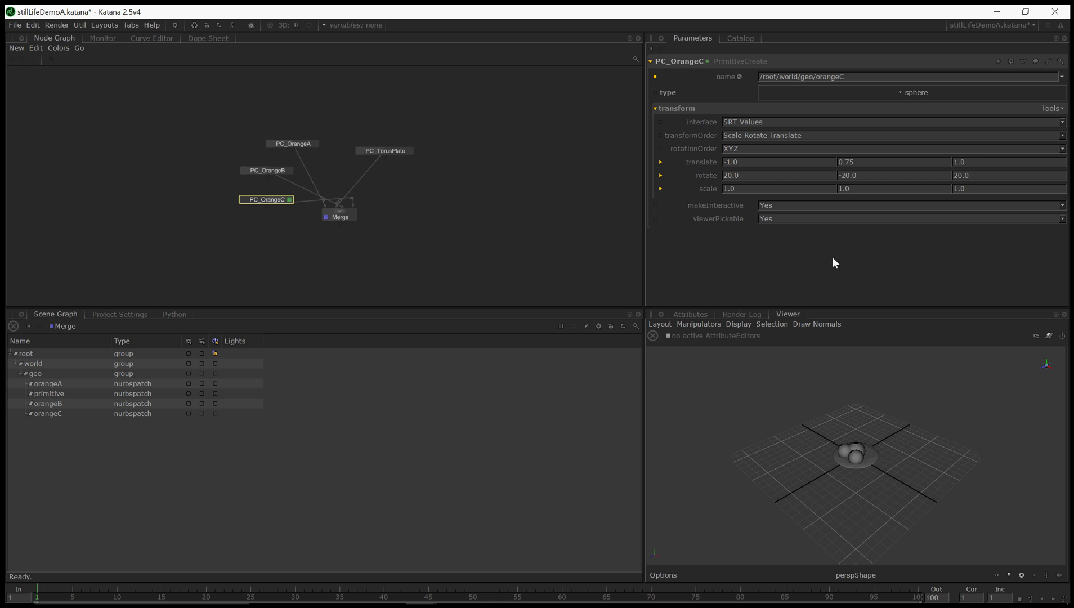
Make orangeC's rotate X -20, giving a rotation of -20, -20, 20
{"action": "key", "text": "Home"}
{"action": "type", "text": "-"}
{"action": "key", "text": "Return"}
{"action": "left_click", "coordinate": [853, 445]}
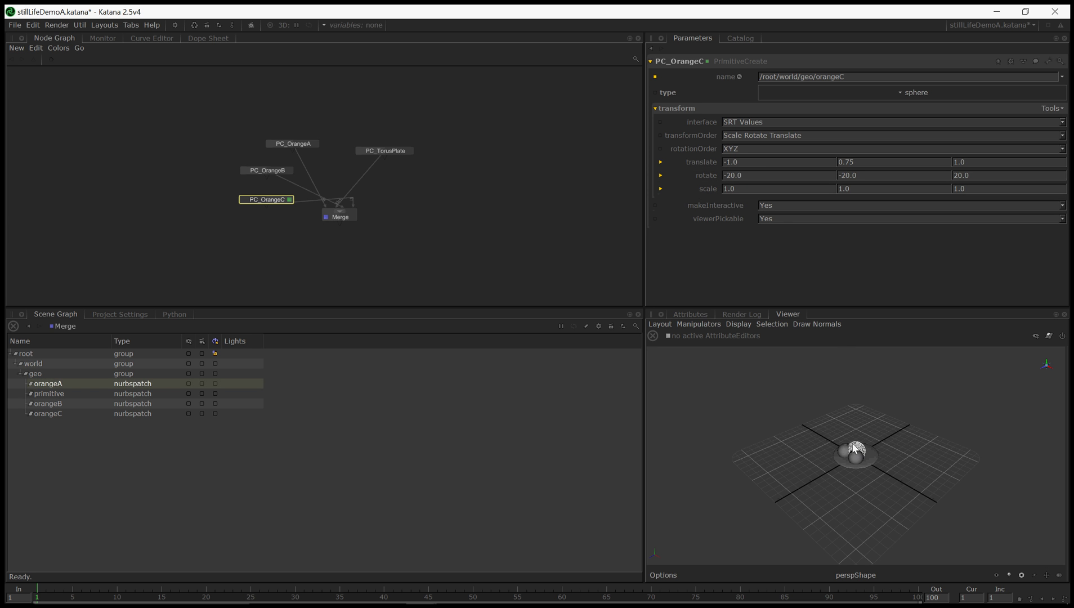
Move PC_OrangeA's orange to translate Z -0.5
{"action": "left_click", "coordinate": [294, 144]}
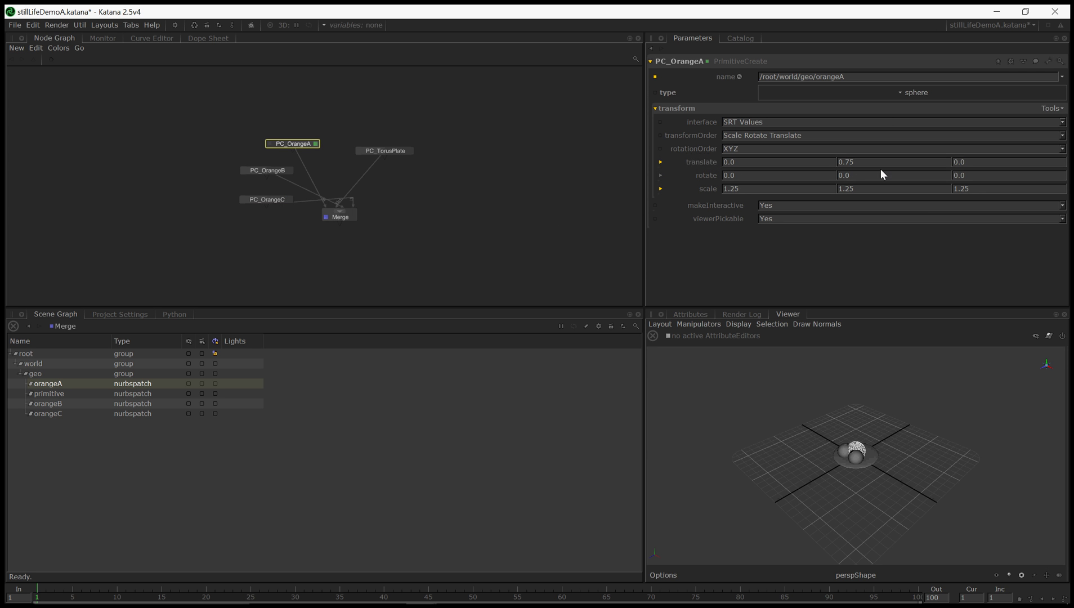
{"action": "left_click", "coordinate": [968, 162]}
{"action": "type", "text": "-0.5"}
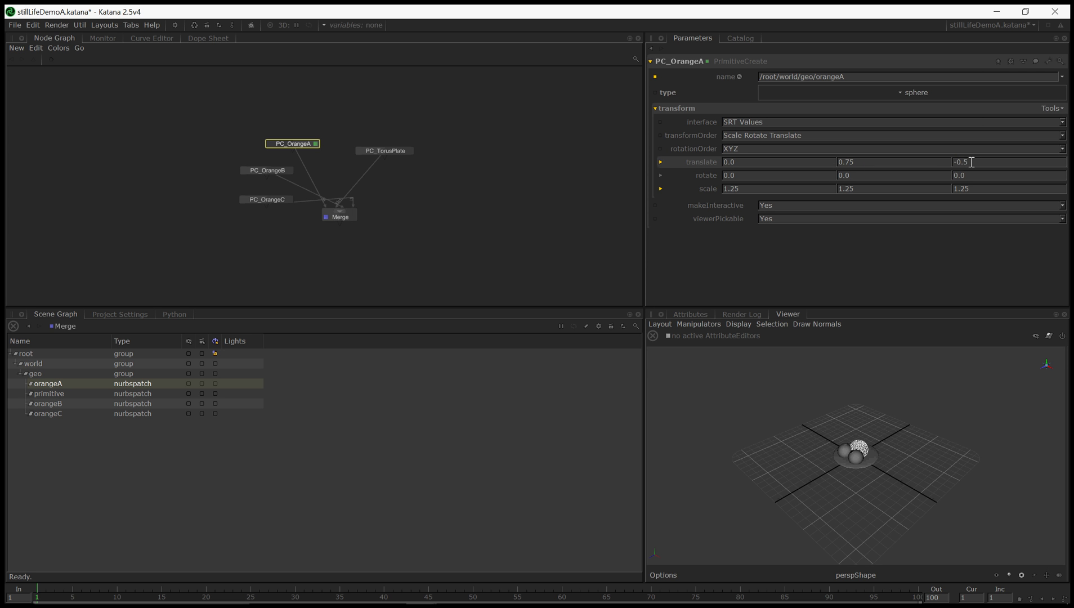
{"action": "left_click", "coordinate": [585, 211]}
Scale PC_OrangeC's orange uniformly to 0.85 on X, Y and Z
{"action": "left_click", "coordinate": [842, 453]}
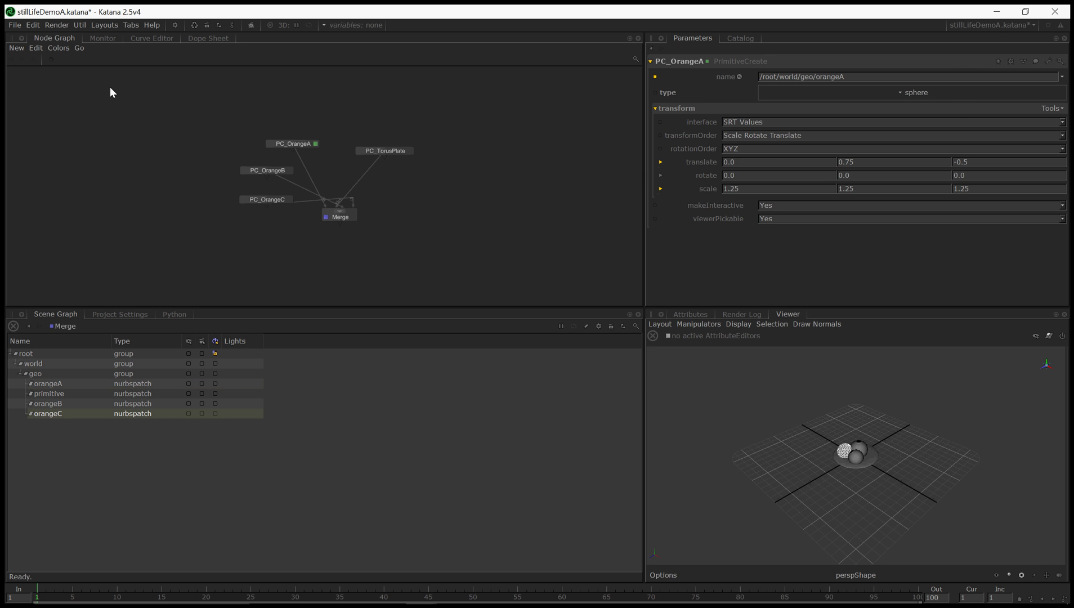
{"action": "double_click", "coordinate": [268, 198]}
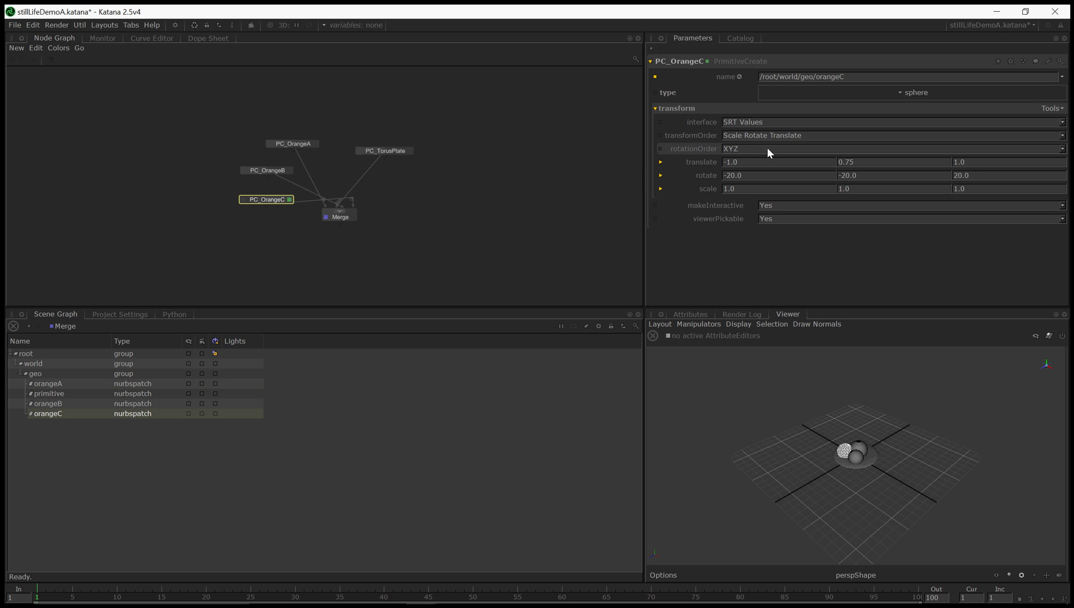
{"action": "type", "text": "0"}
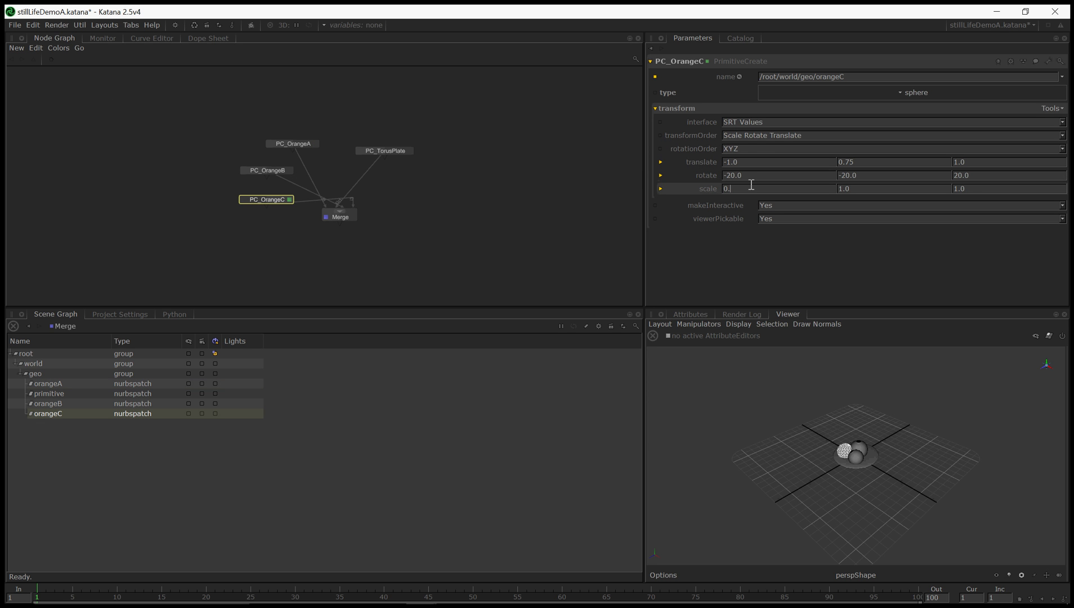
{"action": "type", "text": ".85"}
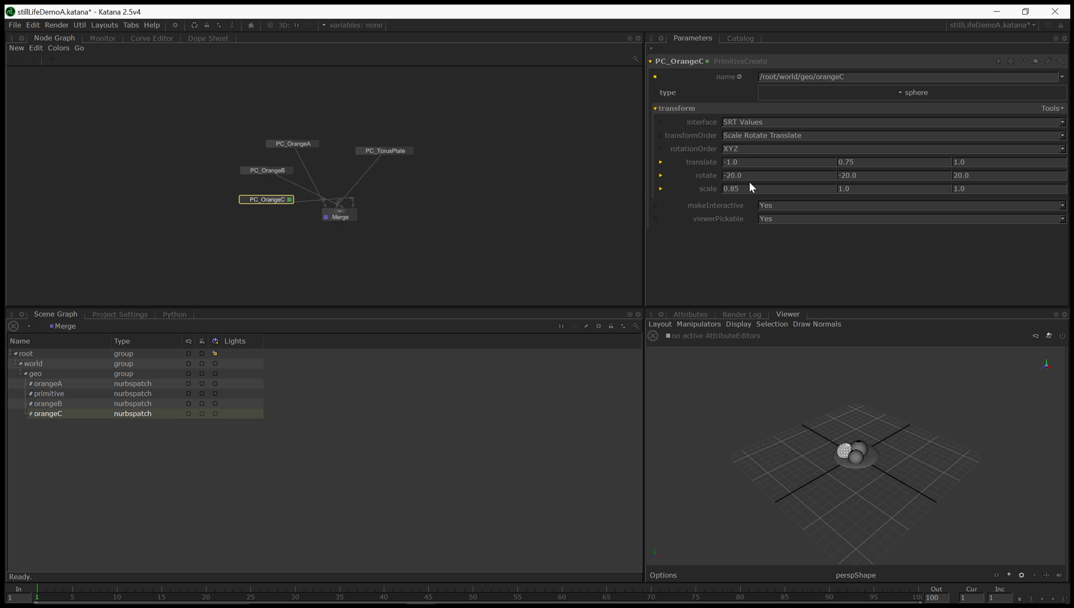
{"action": "left_click", "coordinate": [851, 188]}
{"action": "type", "text": "0.85"}
{"action": "left_click", "coordinate": [971, 189]}
{"action": "type", "text": "0.85"}
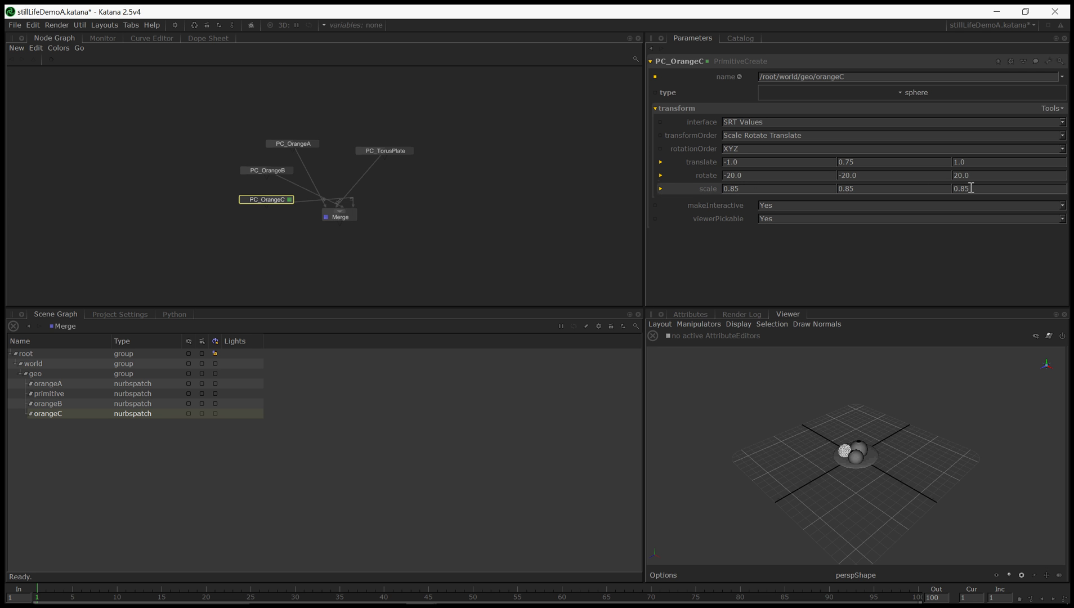
{"action": "left_click", "coordinate": [422, 234]}
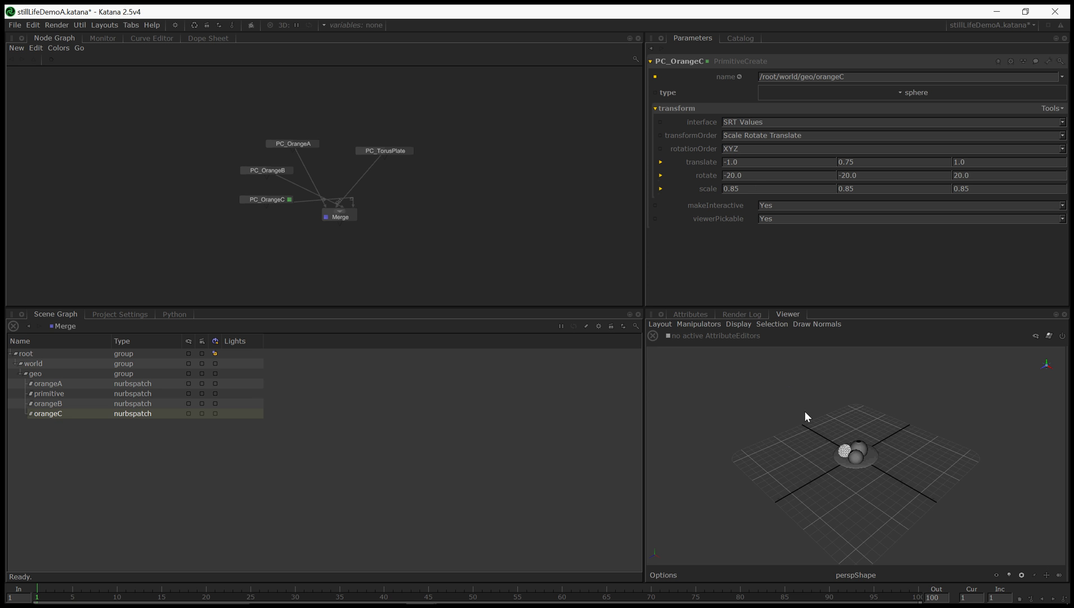
Duplicate PC_TorusPlate and change the original's location name to plate
{"action": "left_click", "coordinate": [859, 444]}
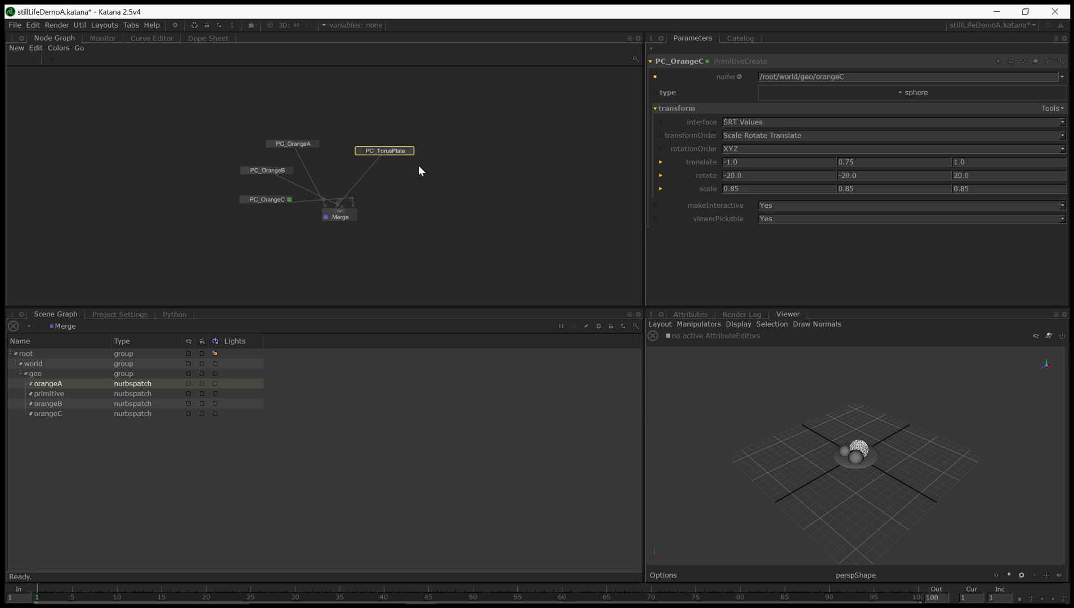
{"action": "key", "text": "ctrl+d"}
{"action": "left_click", "coordinate": [434, 169]}
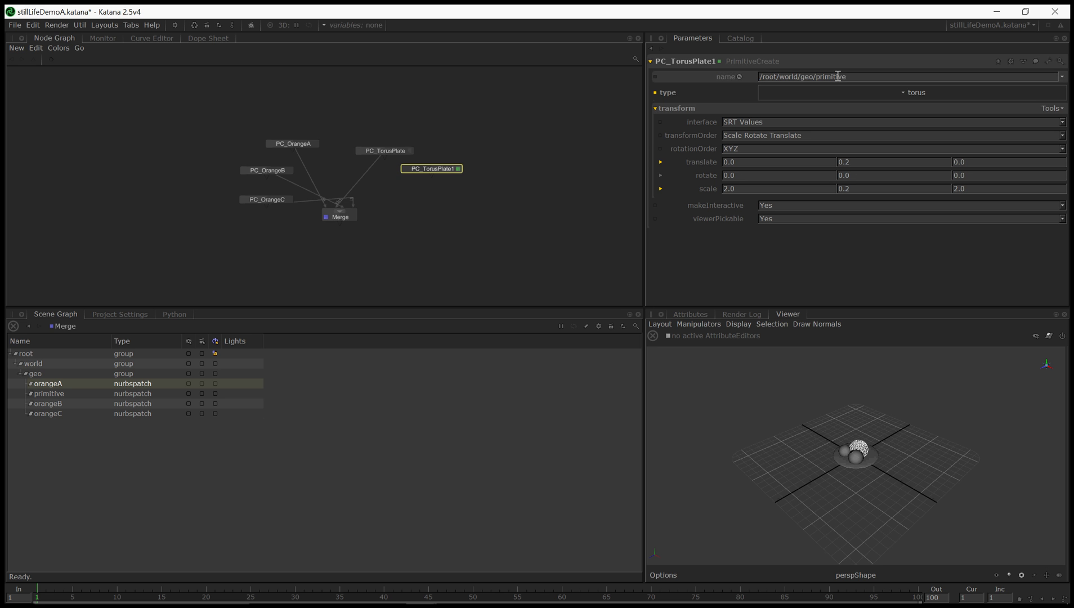
{"action": "left_click", "coordinate": [392, 153]}
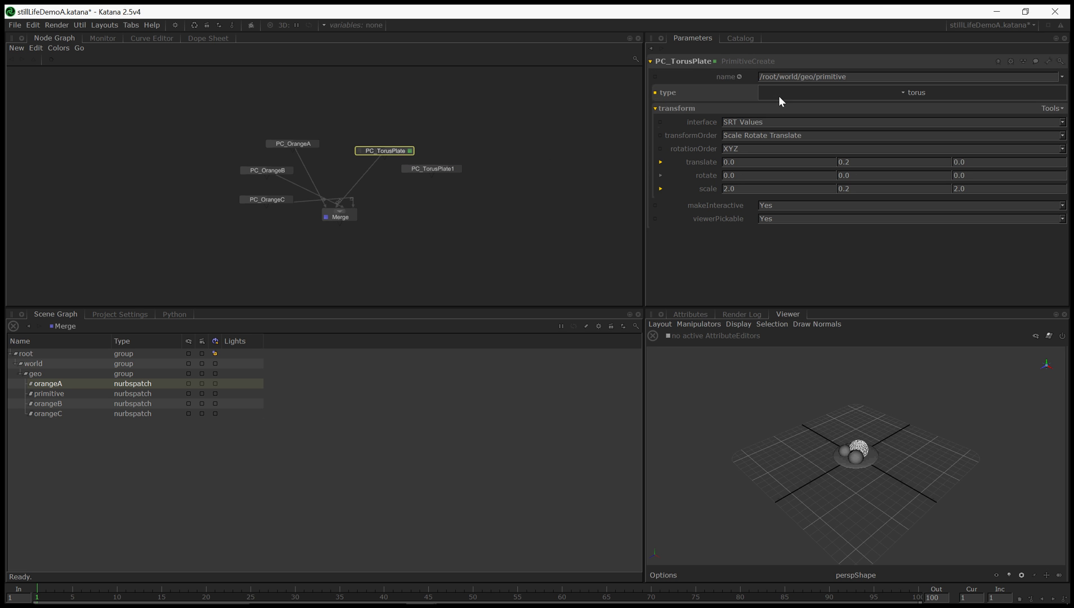
{"action": "left_click_drag", "start_coordinate": [815, 77], "coordinate": [892, 85]}
{"action": "type", "text": "plate"}
{"action": "key", "text": "Return"}
Set the copy's location name to table and name the node PC_TorusTable
{"action": "left_click", "coordinate": [430, 168]}
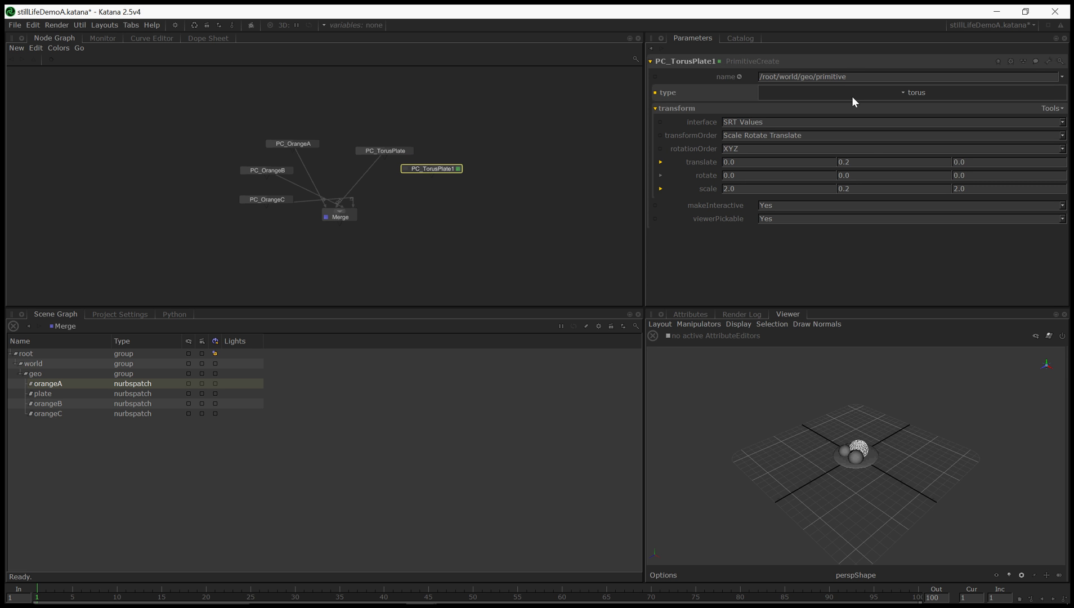
{"action": "left_click_drag", "start_coordinate": [815, 77], "coordinate": [892, 79]}
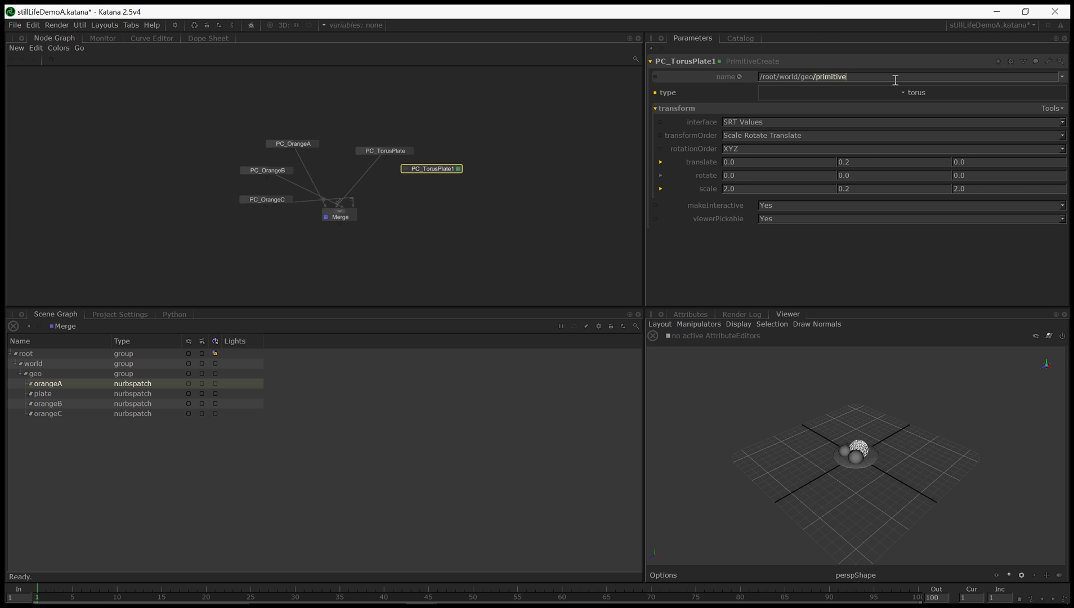
{"action": "type", "text": "table"}
{"action": "key", "text": "Return"}
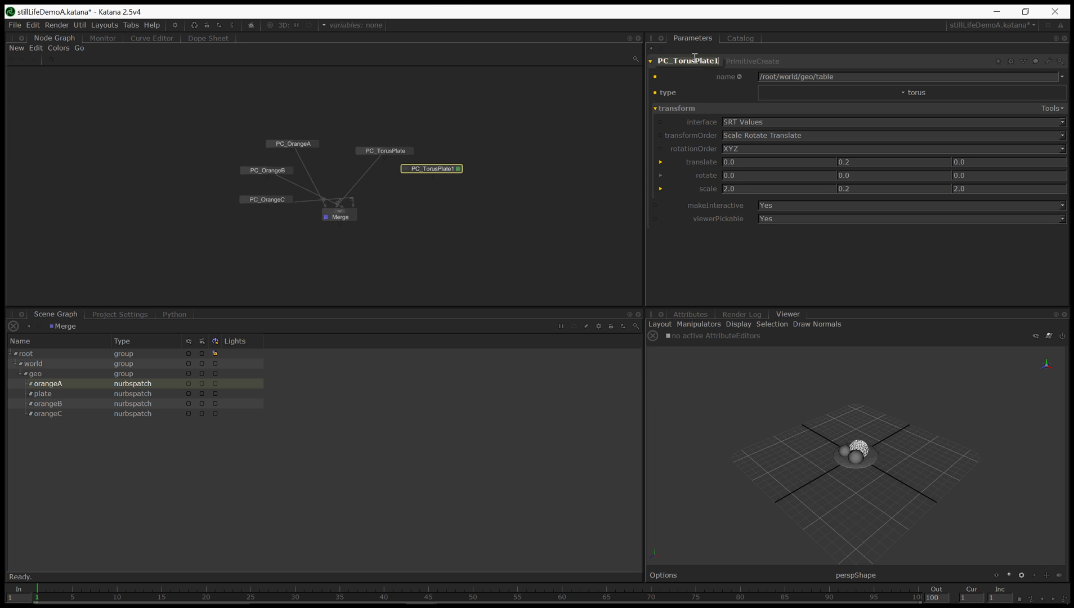
{"action": "key", "text": "ctrl+a"}
{"action": "type", "text": "PC_TorusTable"}
{"action": "key", "text": "Return"}
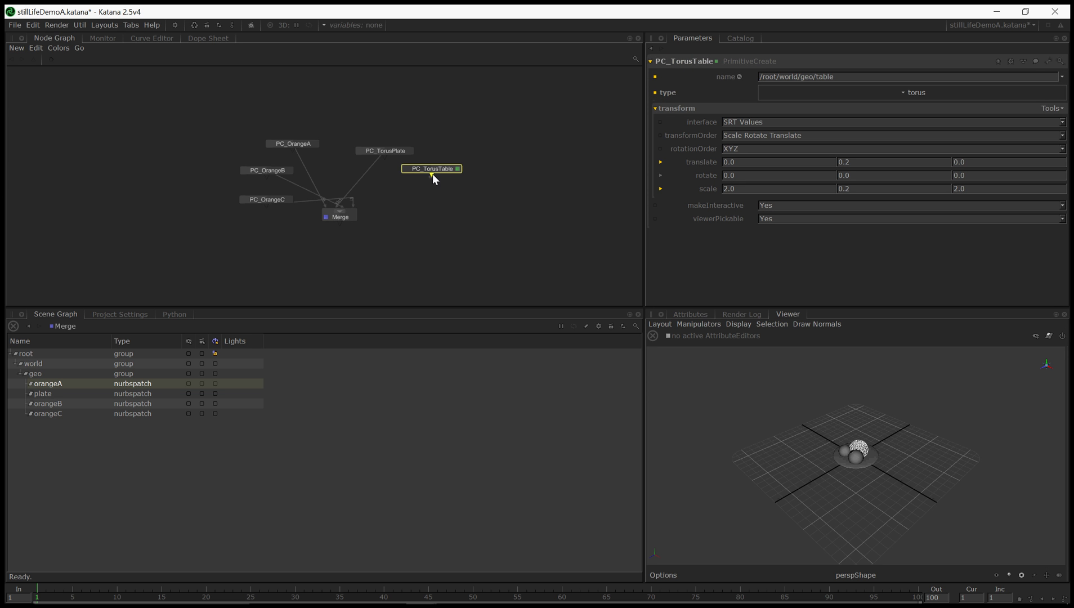
Connect PC_TorusTable into the Merge and scale it to 5, 0.3, 5
{"action": "left_click_drag", "start_coordinate": [432, 174], "coordinate": [340, 213]}
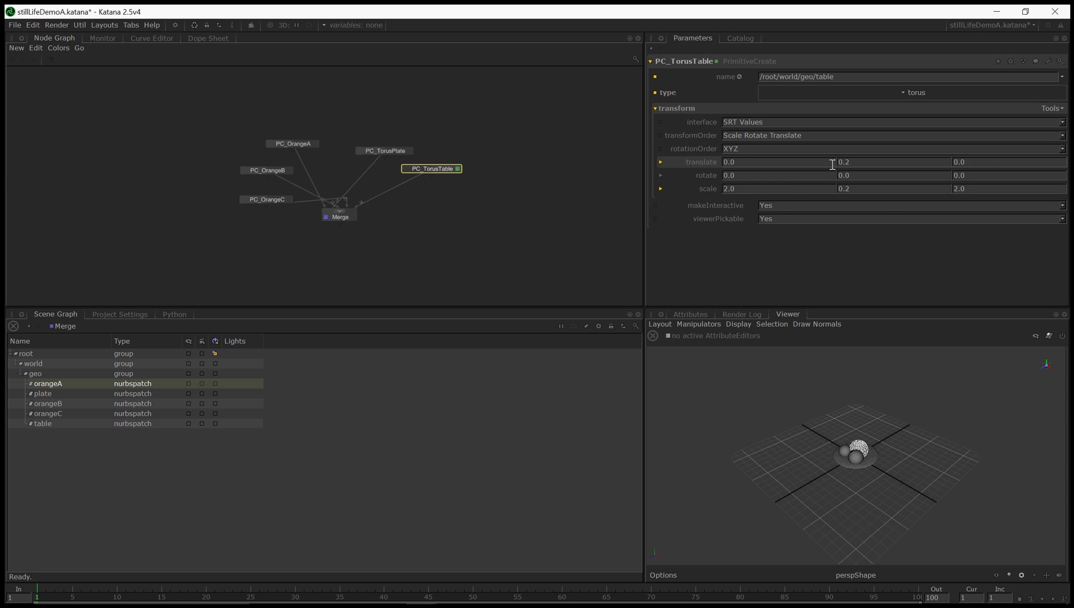
{"action": "left_click", "coordinate": [785, 186]}
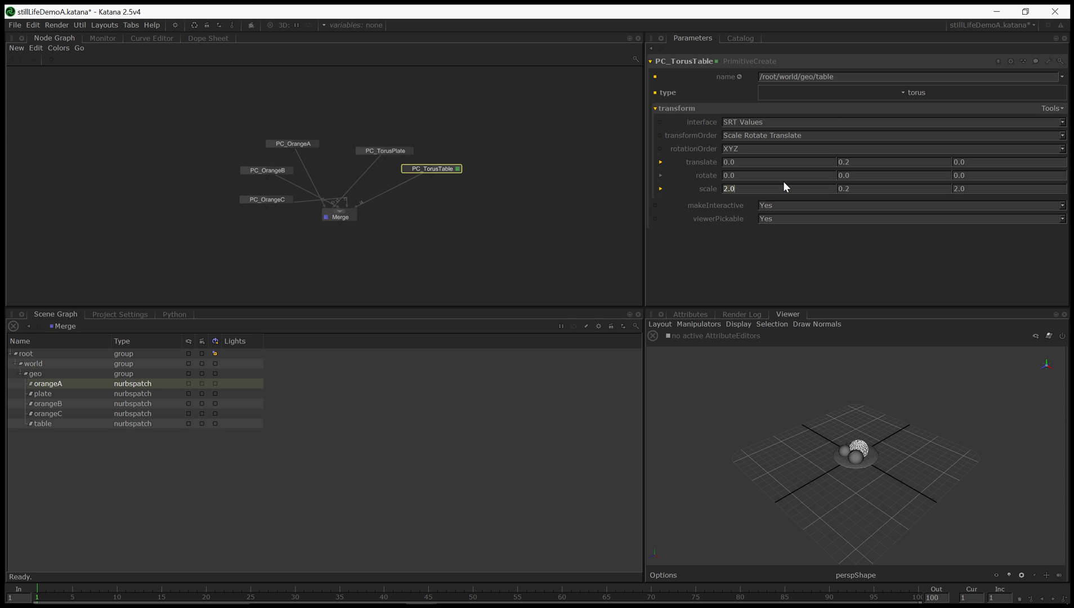
{"action": "type", "text": "5"}
{"action": "left_click", "coordinate": [879, 191]}
{"action": "type", "text": "5"}
{"action": "left_click", "coordinate": [967, 188]}
{"action": "type", "text": "5"}
{"action": "left_click", "coordinate": [917, 191]}
{"action": "type", "text": "0."}
{"action": "type", "text": "2"}
{"action": "key", "text": "Return"}
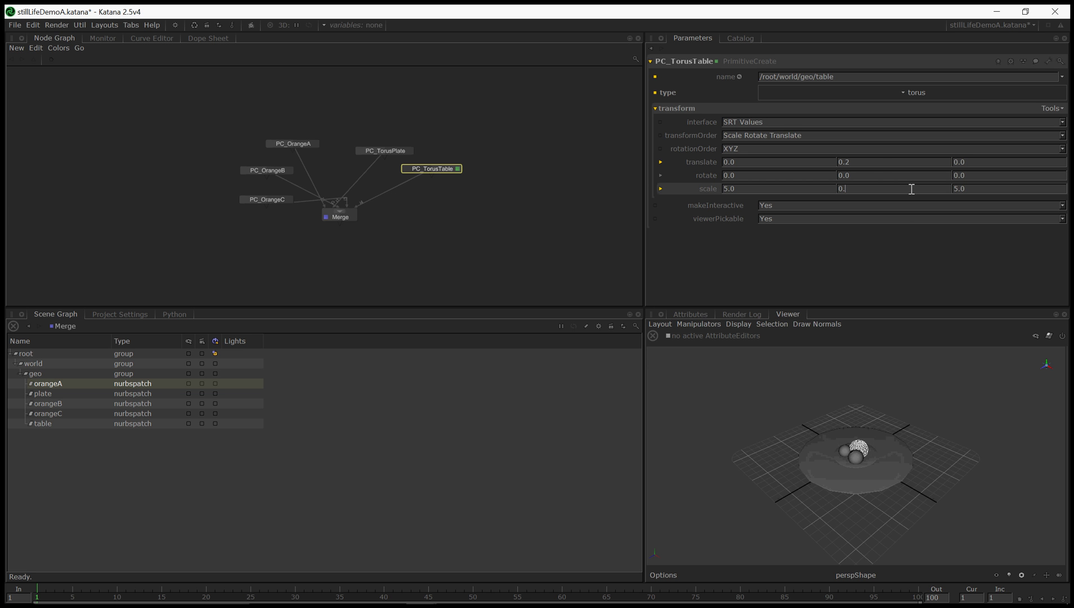
{"action": "key", "text": "Return"}
Lower the table to translate Y -0.1 and zoom the Viewer in on it
{"action": "double_click", "coordinate": [878, 166]}
{"action": "type", "text": "0"}
{"action": "key", "text": "Return"}
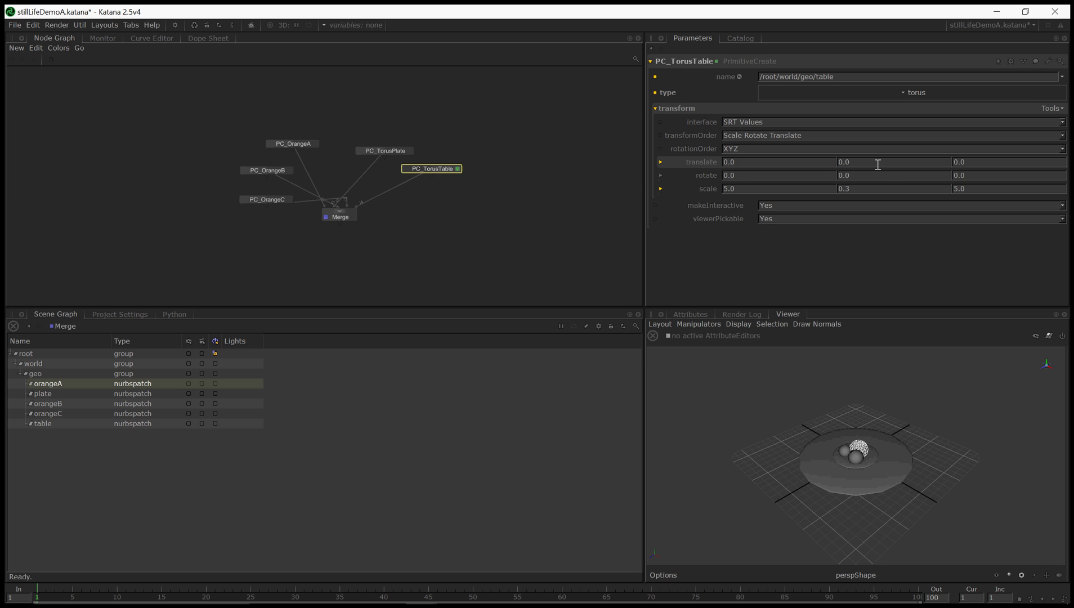
{"action": "double_click", "coordinate": [878, 164]}
{"action": "type", "text": "-0.1"}
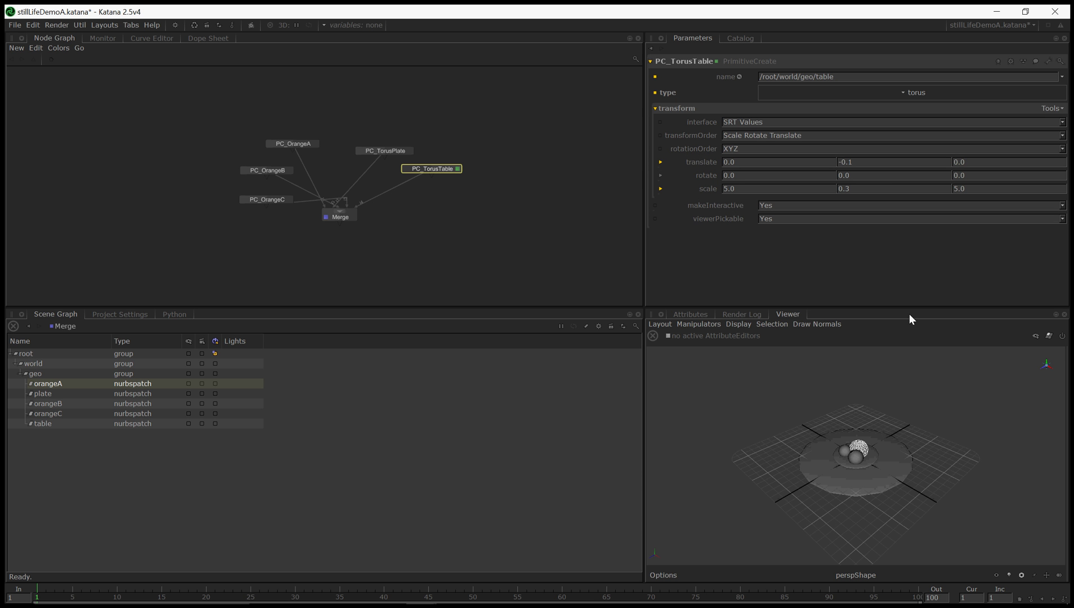
{"action": "right_click_drag", "start_coordinate": [871, 418], "coordinate": [933, 420], "text": "alt"}
{"action": "left_click_drag", "start_coordinate": [345, 218], "coordinate": [347, 233]}
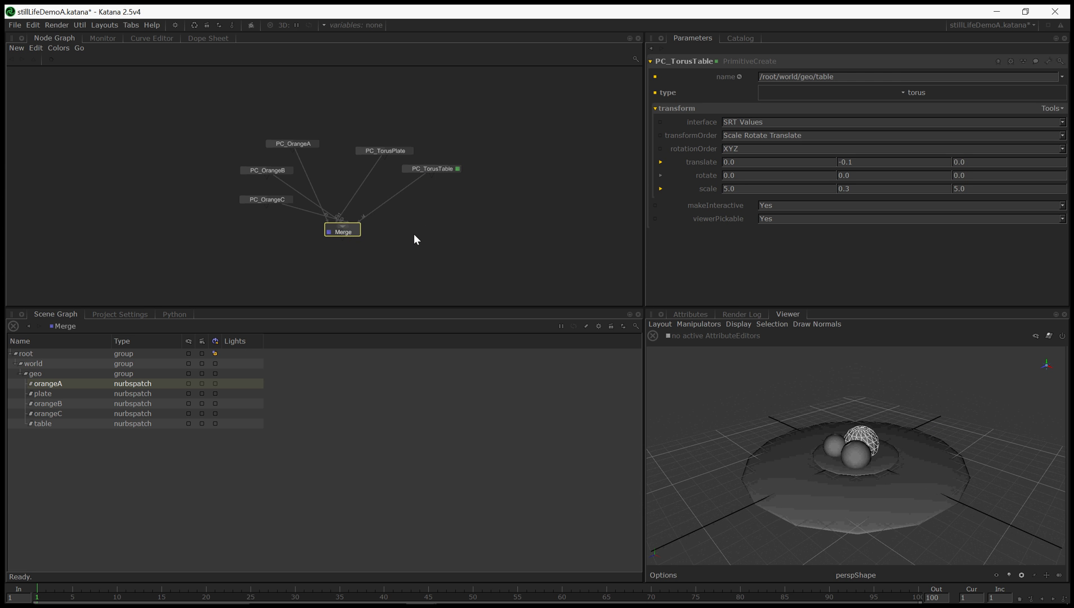
Create a CameraCreate node CC_MainCam at /root/world/cam/mainCam and connect it into the Merge
{"action": "middle_click_drag", "start_coordinate": [406, 228], "coordinate": [433, 220]}
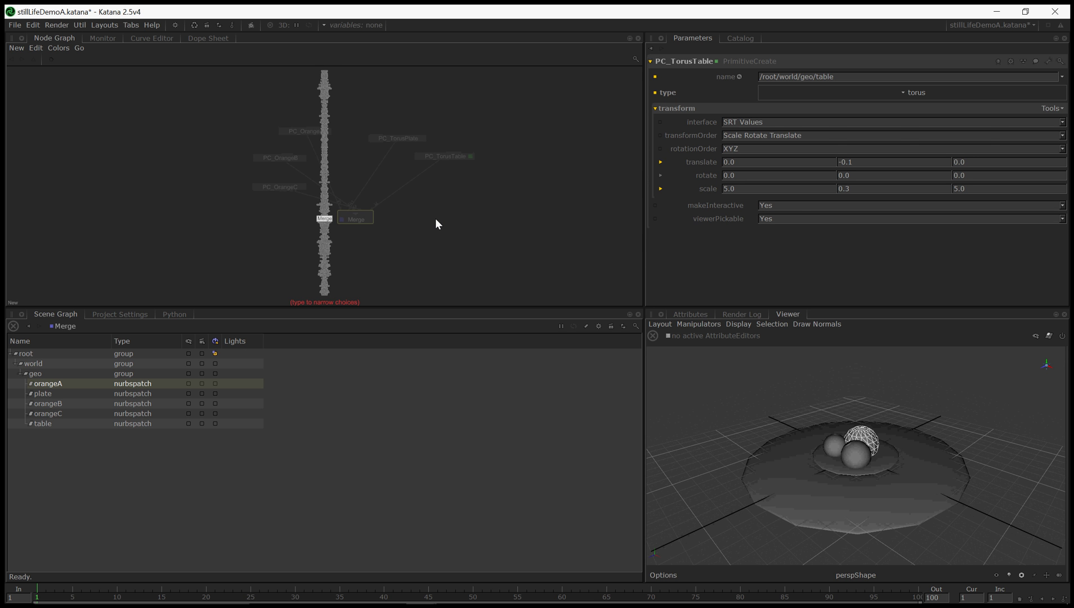
{"action": "type", "text": "cam"}
{"action": "key", "text": "Up"}
{"action": "key", "text": "Return"}
{"action": "left_click", "coordinate": [471, 205]}
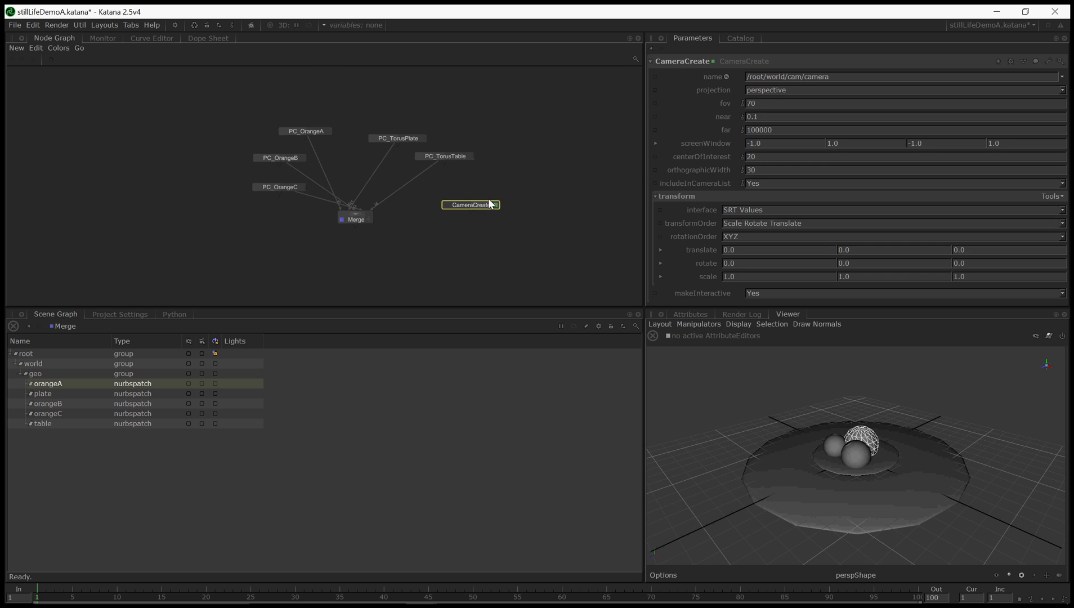
{"action": "double_click", "coordinate": [687, 60]}
{"action": "type", "text": "CC_MainCam"}
{"action": "key", "text": "Return"}
{"action": "left_click_drag", "start_coordinate": [471, 212], "coordinate": [351, 216]}
{"action": "double_click", "coordinate": [814, 76]}
{"action": "type", "text": "mainCam"}
{"action": "key", "text": "Return"}
{"action": "left_click_drag", "start_coordinate": [471, 213], "coordinate": [356, 216]}
Add a RenderSettings node to the graph
{"action": "key", "text": "Tab"}
{"action": "type", "text": "rend"}
{"action": "key", "text": "Up"}
{"action": "key", "text": "Return"}
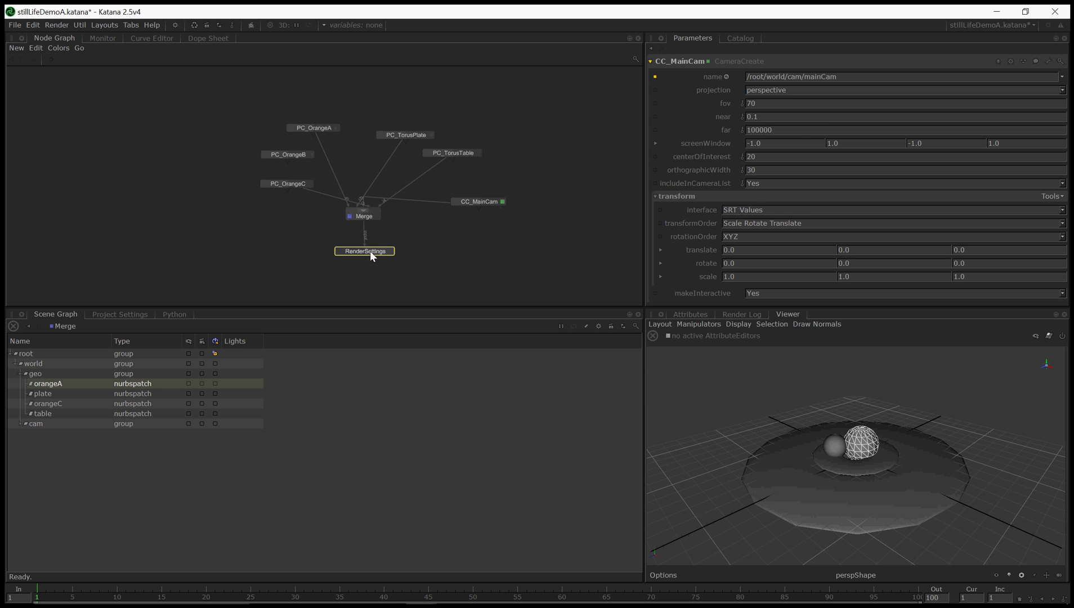
Place RenderSettings below the Merge and set its cameraName to /root/world/cam/mainCam from the Scene Graph
{"action": "left_click", "coordinate": [370, 251]}
{"action": "left_click_drag", "start_coordinate": [811, 82], "coordinate": [891, 94]}
{"action": "key", "text": "BackSpace"}
{"action": "key", "text": "BackSpace"}
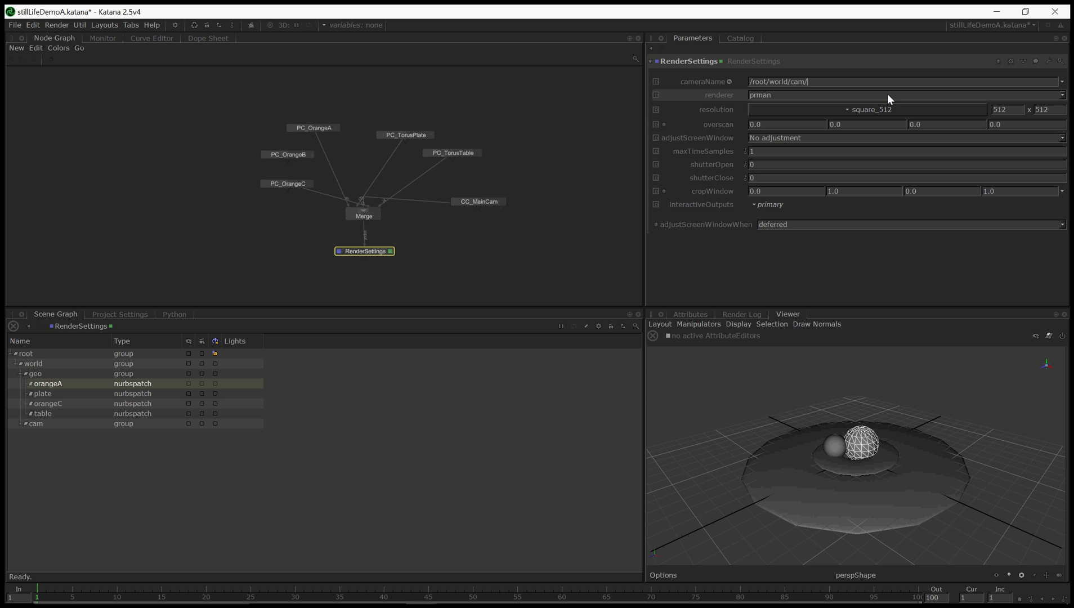
{"action": "left_click", "coordinate": [20, 424]}
{"action": "left_click_drag", "start_coordinate": [38, 434], "coordinate": [777, 82]}
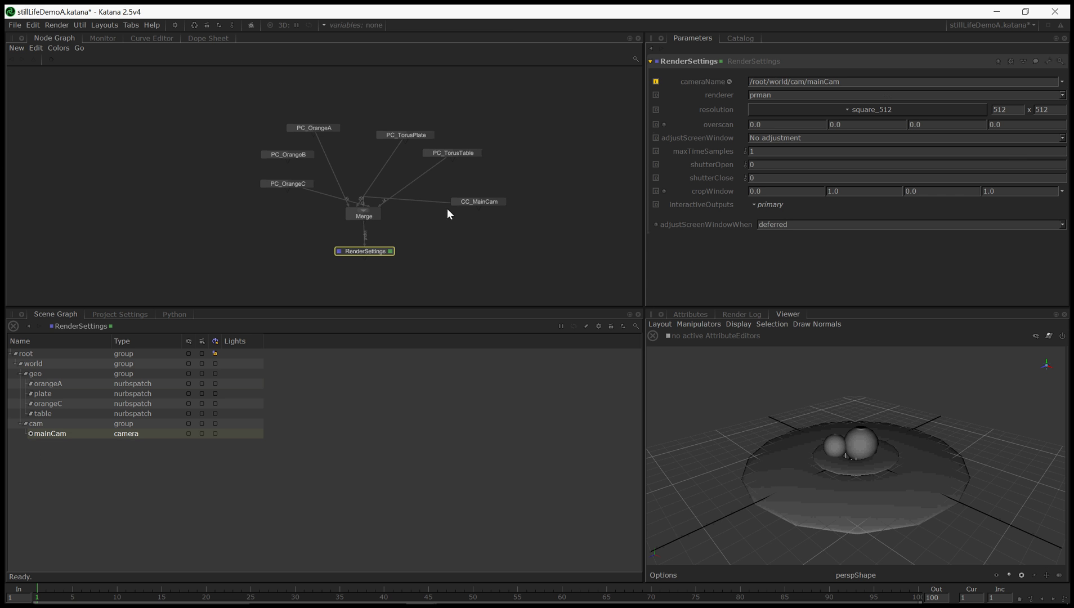
{"action": "middle_click_drag", "start_coordinate": [472, 256], "coordinate": [483, 238]}
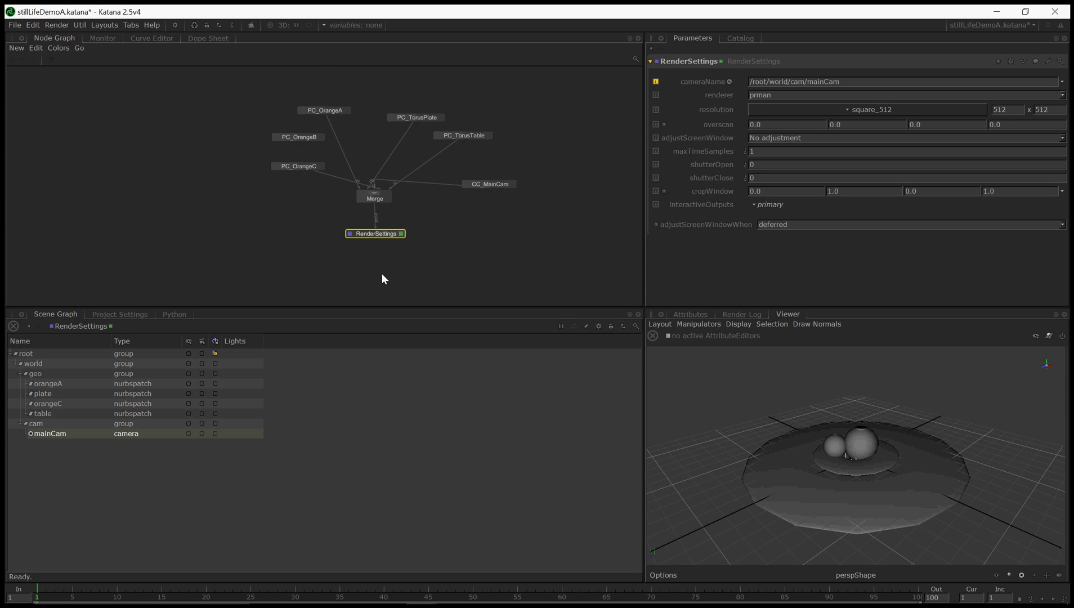
Add a PrmanGlobalStatements node under RenderSettings and make it the edited node
{"action": "key", "text": "Tab"}
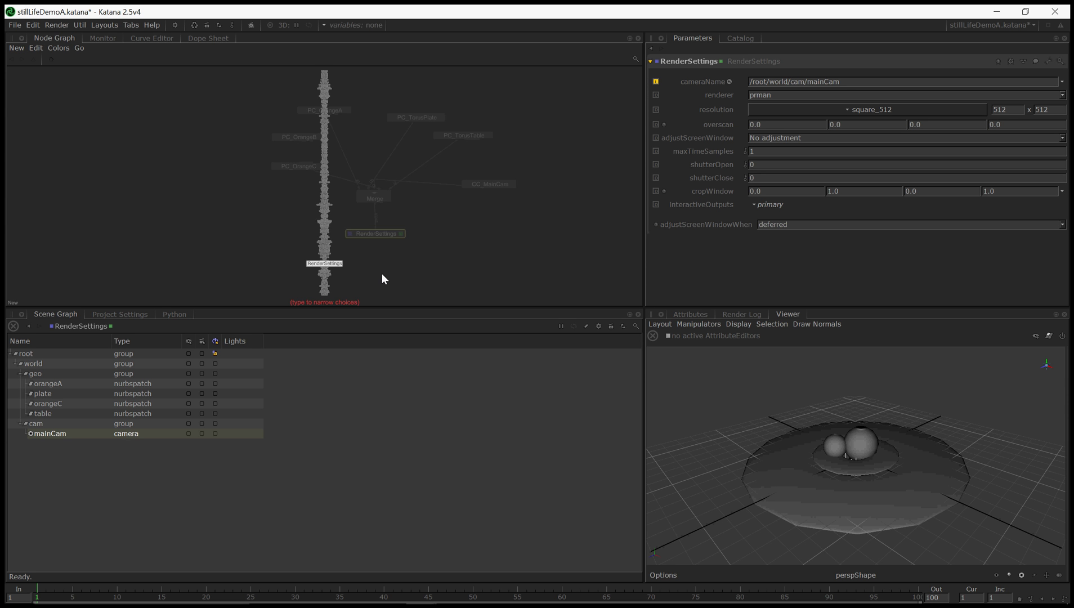
{"action": "type", "text": "p"}
{"action": "key", "text": "Up"}
{"action": "key", "text": "Up"}
{"action": "key", "text": "Up"}
{"action": "key", "text": "Up"}
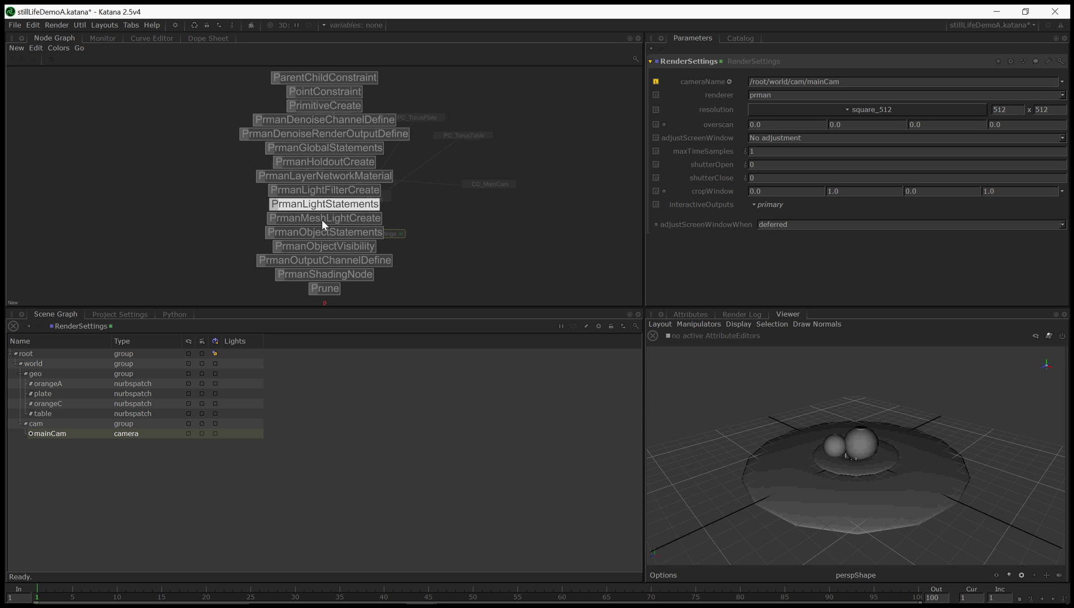
{"action": "left_click", "coordinate": [316, 149]}
{"action": "left_click", "coordinate": [375, 262]}
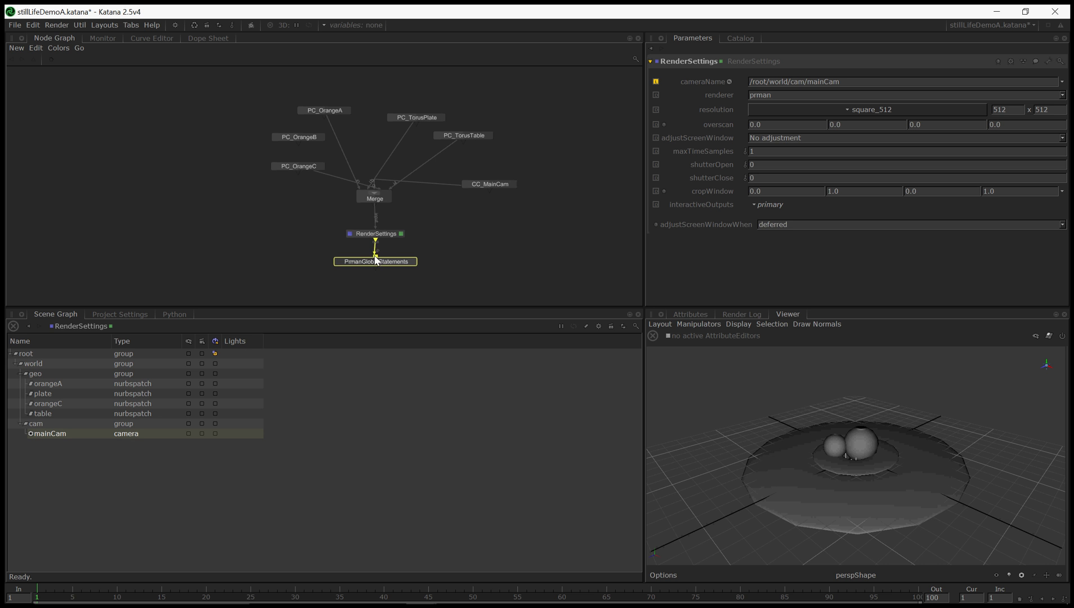
{"action": "middle_click_drag", "start_coordinate": [376, 264], "coordinate": [388, 241]}
{"action": "double_click", "coordinate": [390, 230]}
Add a Render node fed by PrmanGlobalStatements, flag it viewed and edited, and tidy the chain
{"action": "key", "text": "Tab"}
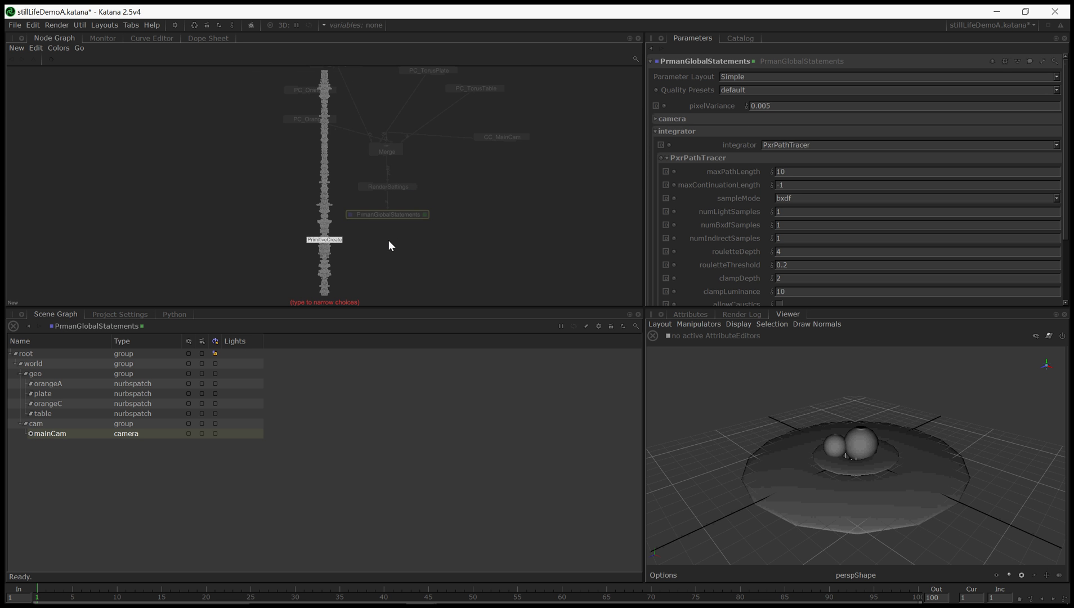
{"action": "type", "text": "ren"}
{"action": "key", "text": "Up"}
{"action": "key", "text": "Up"}
{"action": "key", "text": "Up"}
{"action": "key", "text": "Up"}
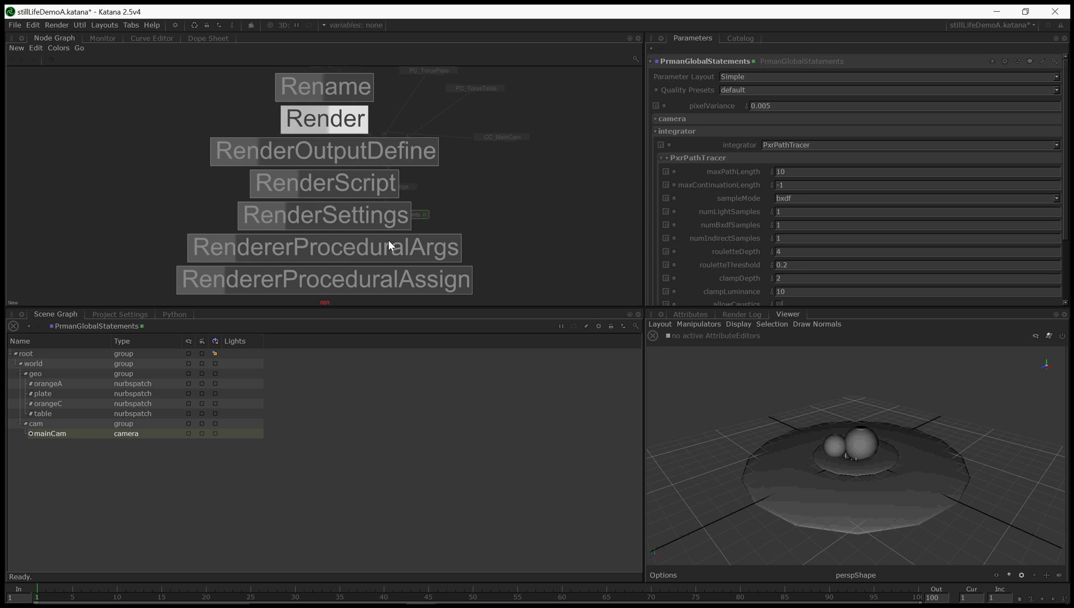
{"action": "key", "text": "Return"}
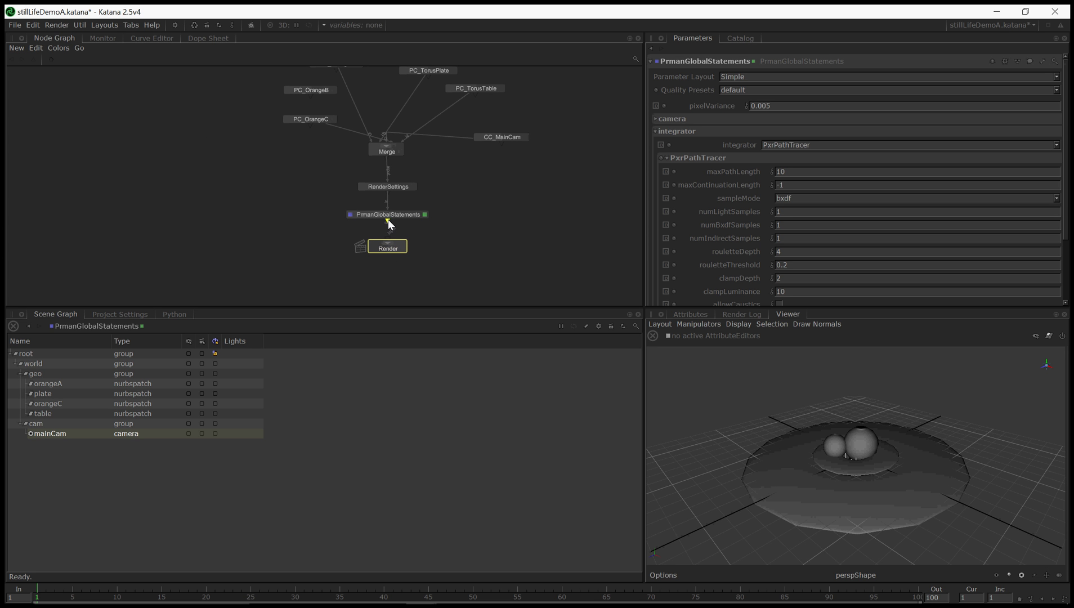
{"action": "left_click_drag", "start_coordinate": [388, 222], "coordinate": [389, 243]}
{"action": "key", "text": "v"}
{"action": "key", "text": "e"}
{"action": "left_click_drag", "start_coordinate": [389, 215], "coordinate": [388, 240]}
{"action": "left_click_drag", "start_coordinate": [391, 187], "coordinate": [391, 202]}
{"action": "middle_click_drag", "start_coordinate": [320, 182], "coordinate": [325, 200]}
{"action": "key", "text": "Tab"}
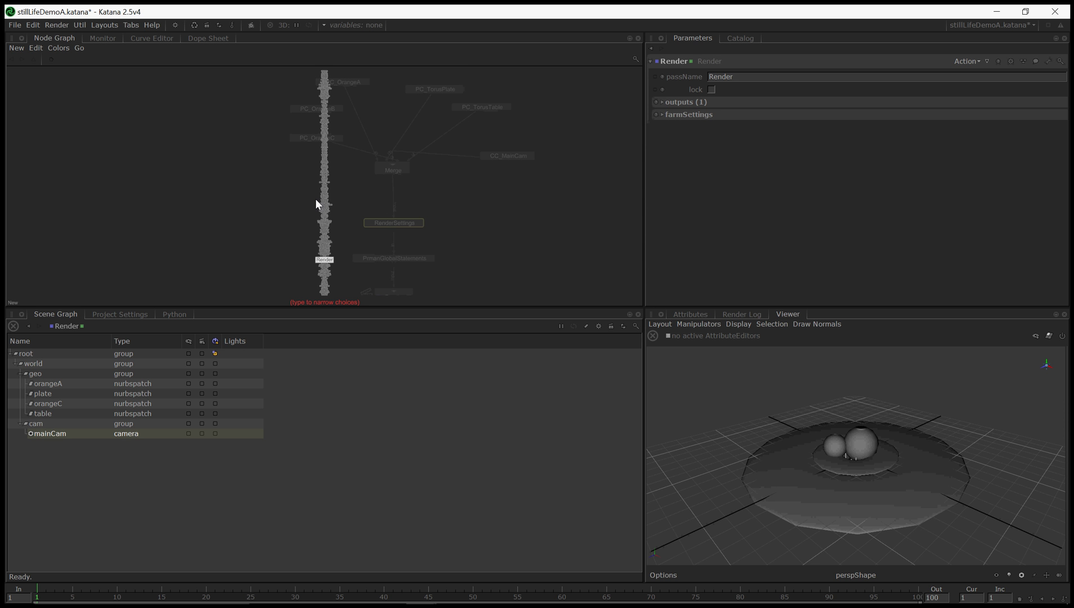
Create a NetworkMaterial node ('ne') and place it left of the render chain
{"action": "type", "text": "ne"}
{"action": "key", "text": "Up"}
{"action": "key", "text": "Up"}
{"action": "key", "text": "Return"}
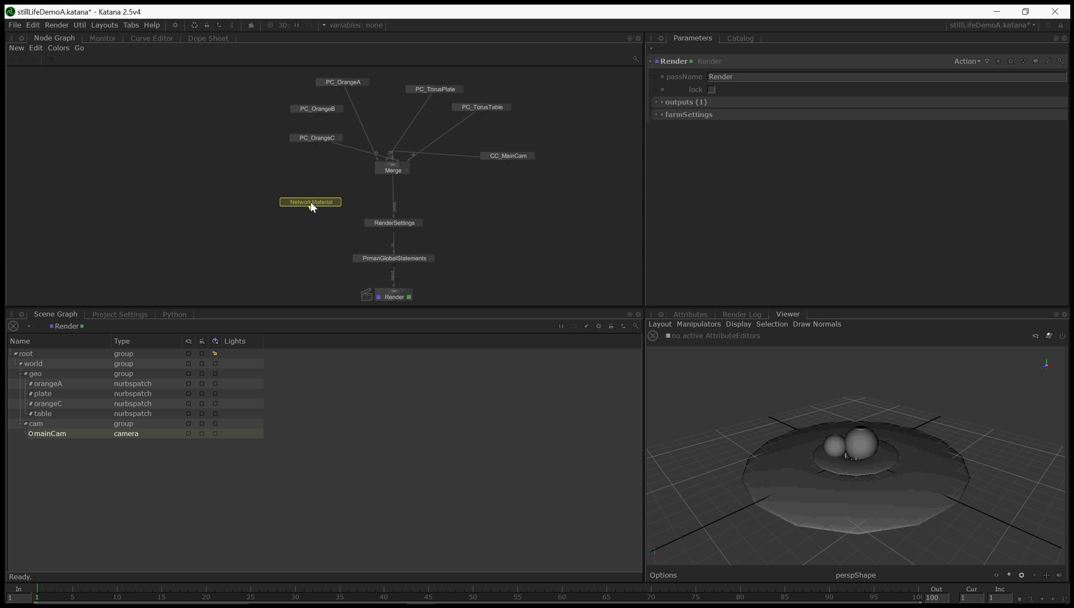
{"action": "left_click", "coordinate": [311, 204]}
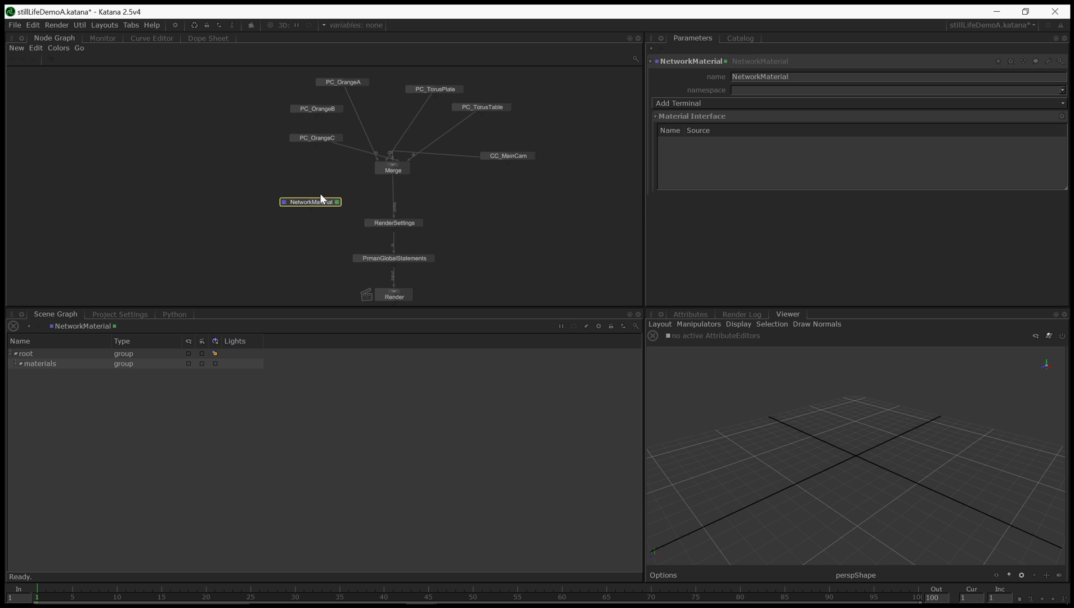
{"action": "left_click_drag", "start_coordinate": [328, 203], "coordinate": [304, 203]}
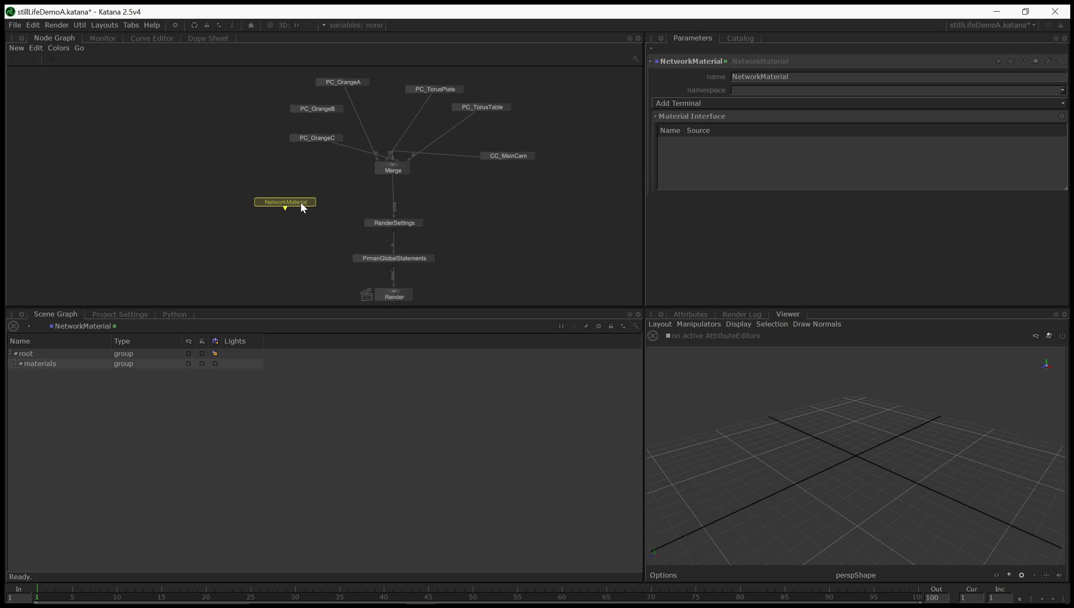
Name the material defaulMaterial
{"action": "double_click", "coordinate": [756, 77]}
{"action": "type", "text": "N"}
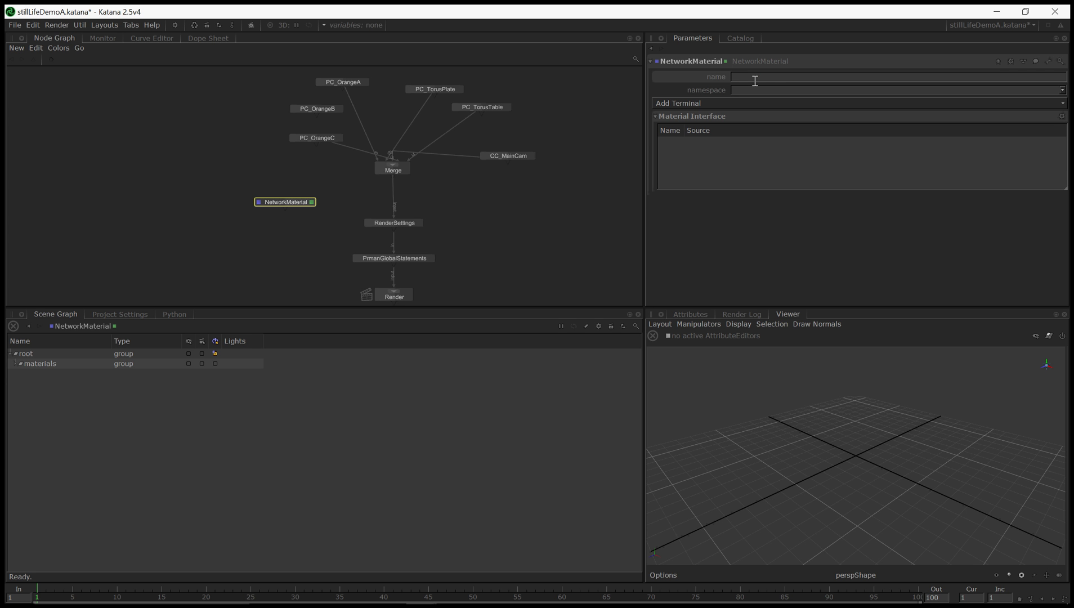
{"action": "type", "text": "defaulMater"}
{"action": "key", "text": "Return"}
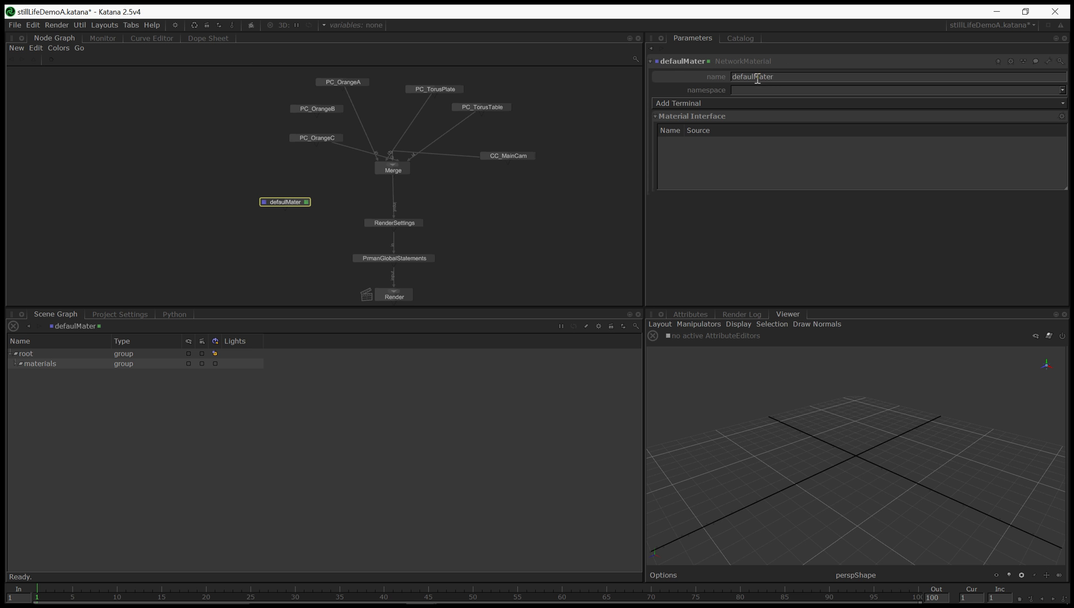
{"action": "type", "text": "ial"}
{"action": "key", "text": "Return"}
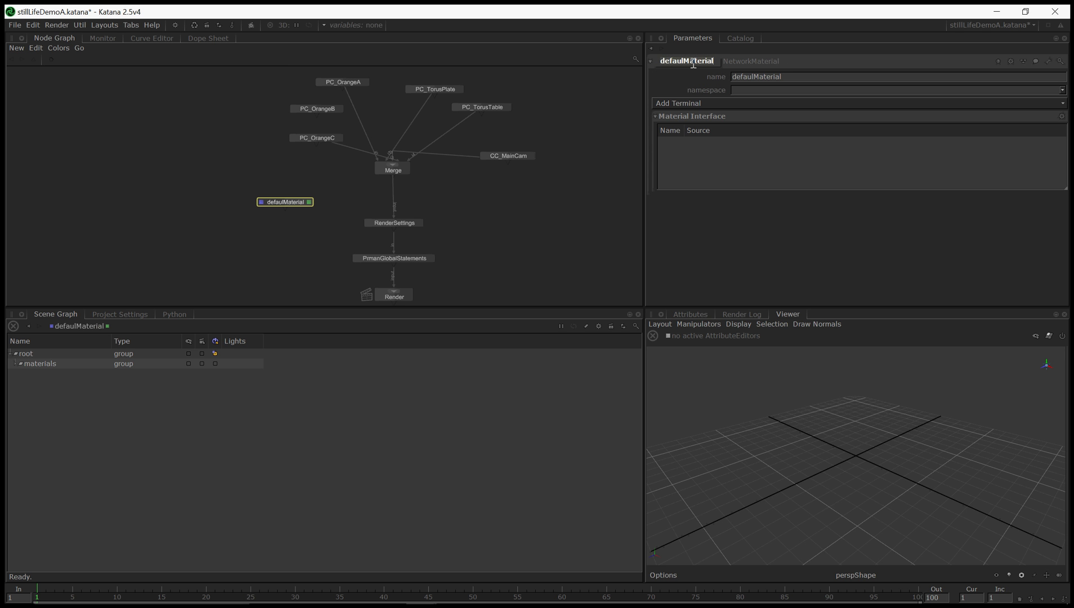
Rename the NetworkMaterial node to NM_def
{"action": "double_click", "coordinate": [694, 61]}
{"action": "type", "text": "NM_default"}
{"action": "key", "text": "BackSpace"}
{"action": "key", "text": "BackSpace"}
{"action": "key", "text": "BackSpace"}
{"action": "key", "text": "BackSpace"}
{"action": "key", "text": "Return"}
Create a PrmanShadingNode and place it beside NM_def in the node graph
{"action": "key", "text": "Tab"}
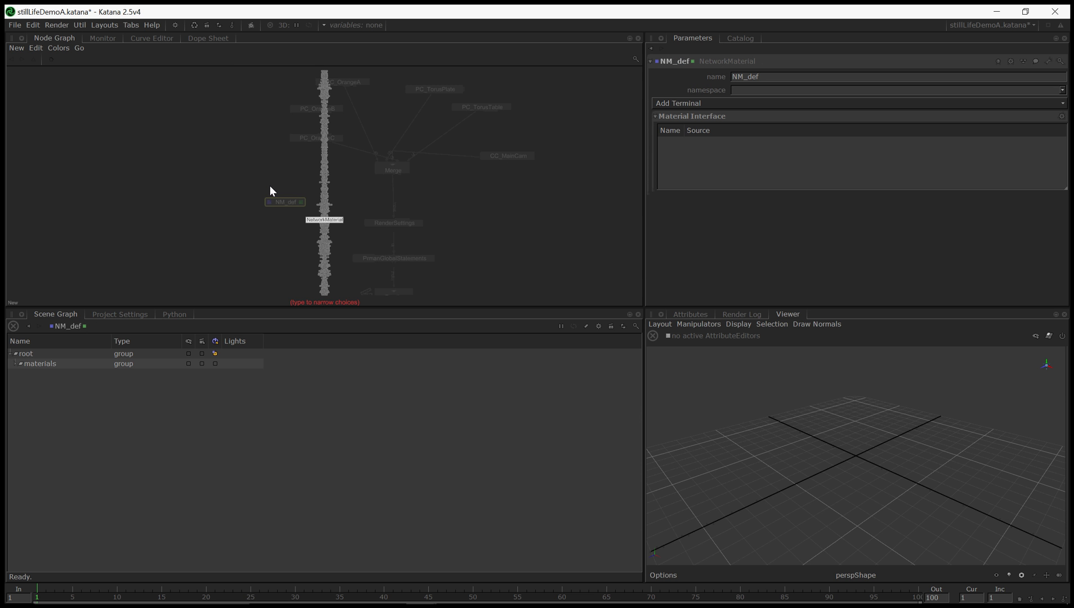
{"action": "type", "text": "prma"}
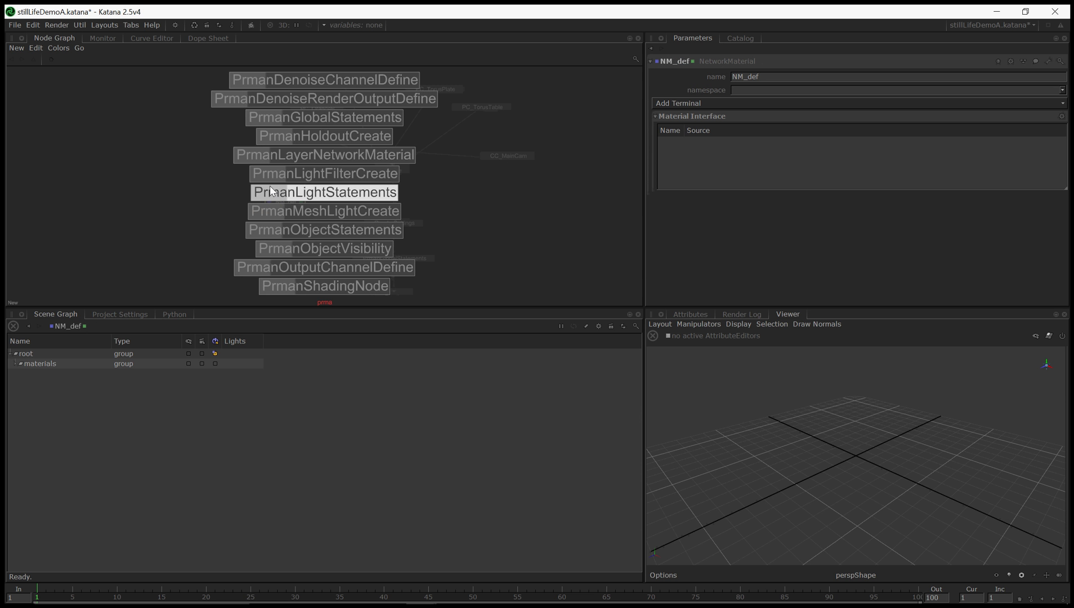
{"action": "key", "text": "Down"}
{"action": "key", "text": "Down"}
{"action": "key", "text": "Down"}
{"action": "key", "text": "Down"}
{"action": "key", "text": "Down"}
{"action": "key", "text": "Return"}
{"action": "left_click", "coordinate": [286, 179]}
{"action": "left_click", "coordinate": [286, 200]}
Add a material terminal to NM_def and move NM_def below the shading node
{"action": "double_click", "coordinate": [286, 202]}
{"action": "left_click", "coordinate": [679, 108]}
{"action": "left_click", "coordinate": [679, 125]}
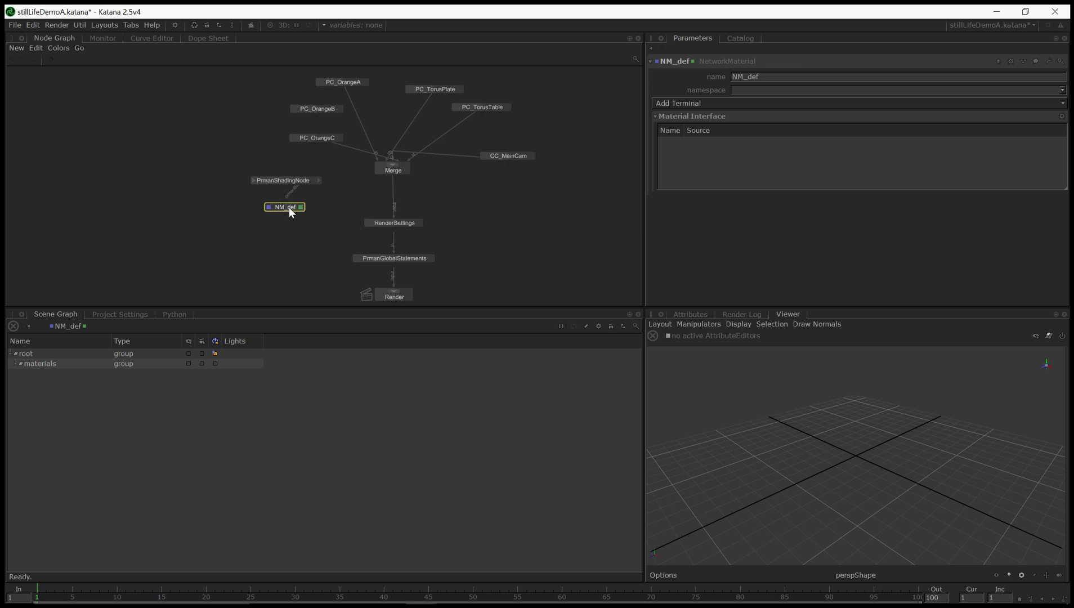
{"action": "left_click_drag", "start_coordinate": [291, 210], "coordinate": [287, 225]}
Set the shading node's nodeType to PxrDisney
{"action": "double_click", "coordinate": [295, 181]}
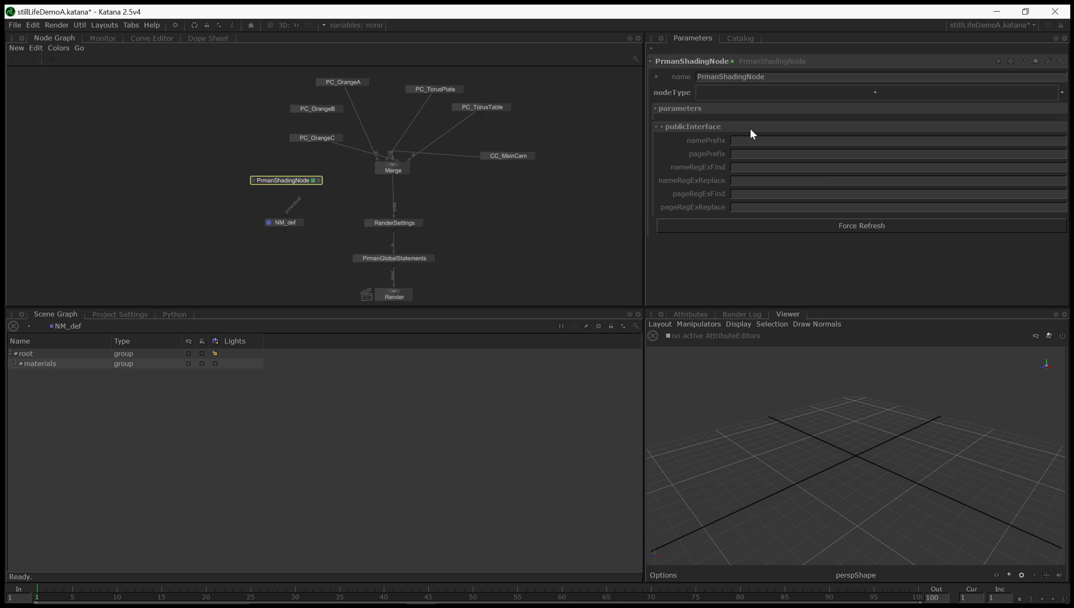
{"action": "left_click", "coordinate": [873, 94]}
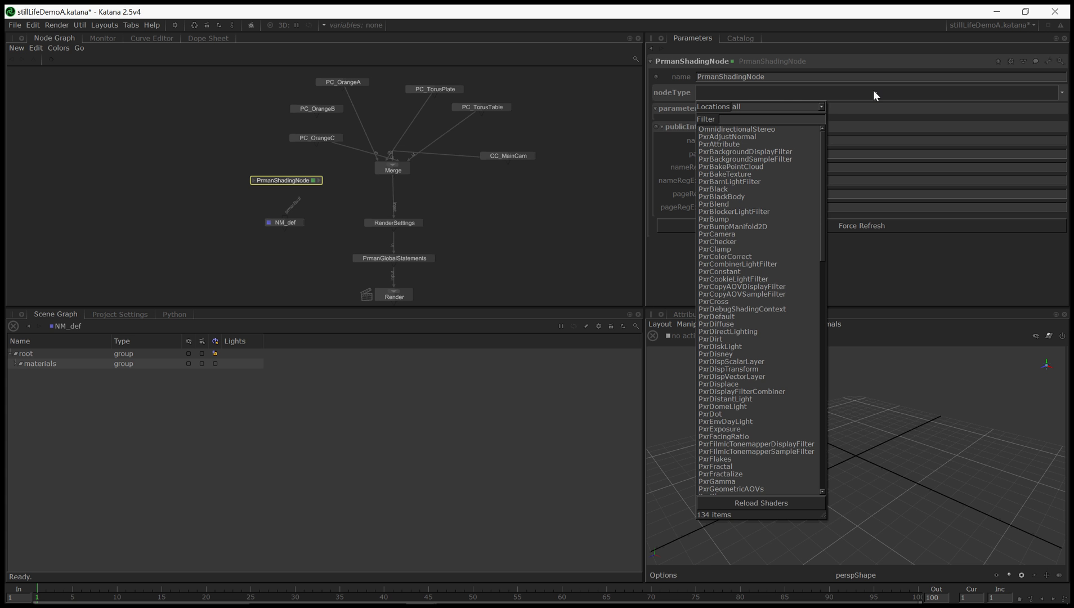
{"action": "type", "text": "dis"}
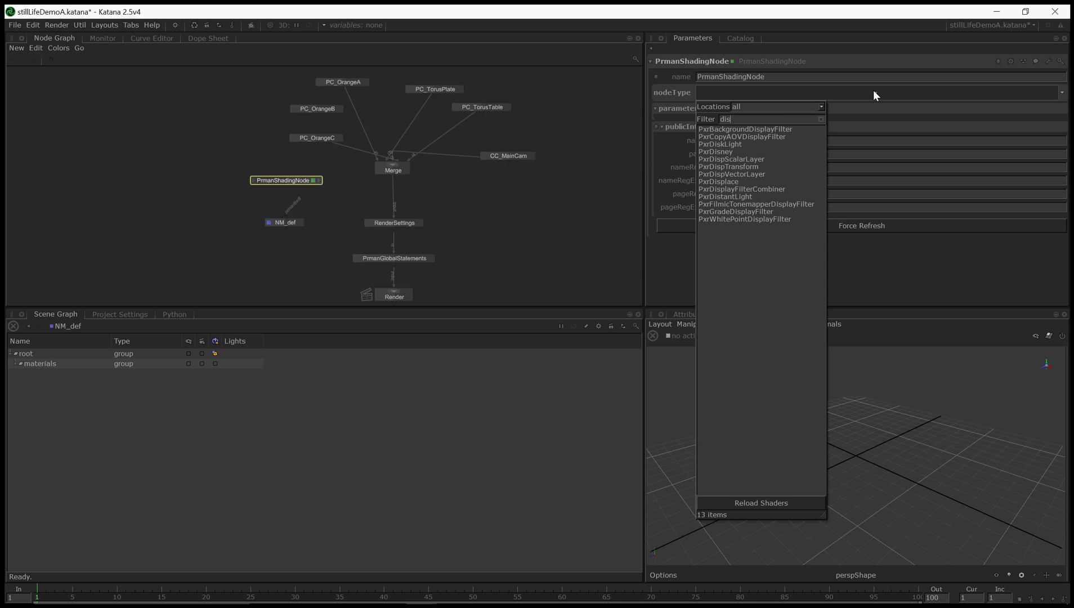
{"action": "key", "text": "Down"}
{"action": "key", "text": "Down"}
{"action": "key", "text": "Down"}
{"action": "key", "text": "Down"}
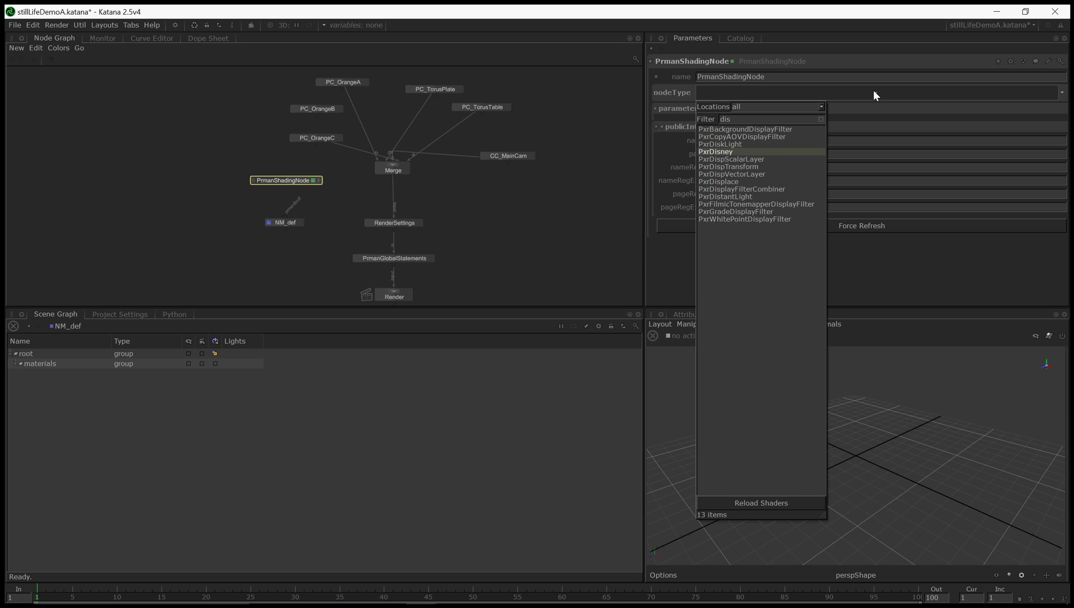
{"action": "key", "text": "Return"}
{"action": "left_click_drag", "start_coordinate": [285, 179], "coordinate": [284, 186]}
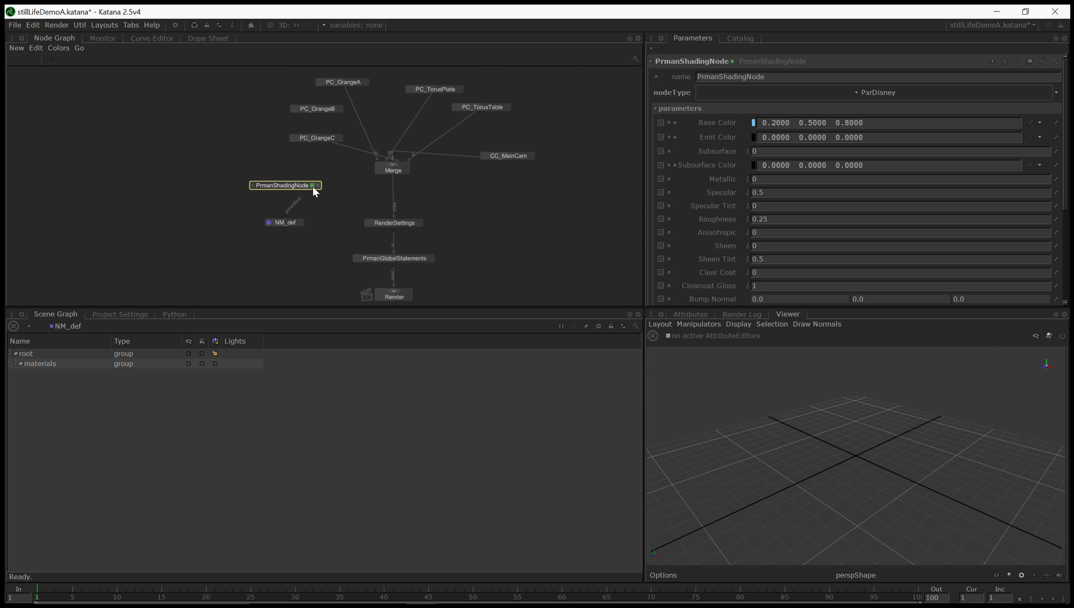
Rename the shading node to PSN_DisneySruf
{"action": "left_click", "coordinate": [740, 76]}
{"action": "type", "text": "FSN_"}
{"action": "key", "text": "BackSpace"}
{"action": "key", "text": "BackSpace"}
{"action": "key", "text": "BackSpace"}
{"action": "key", "text": "BackSpace"}
{"action": "type", "text": "PSN_DisneySruf"}
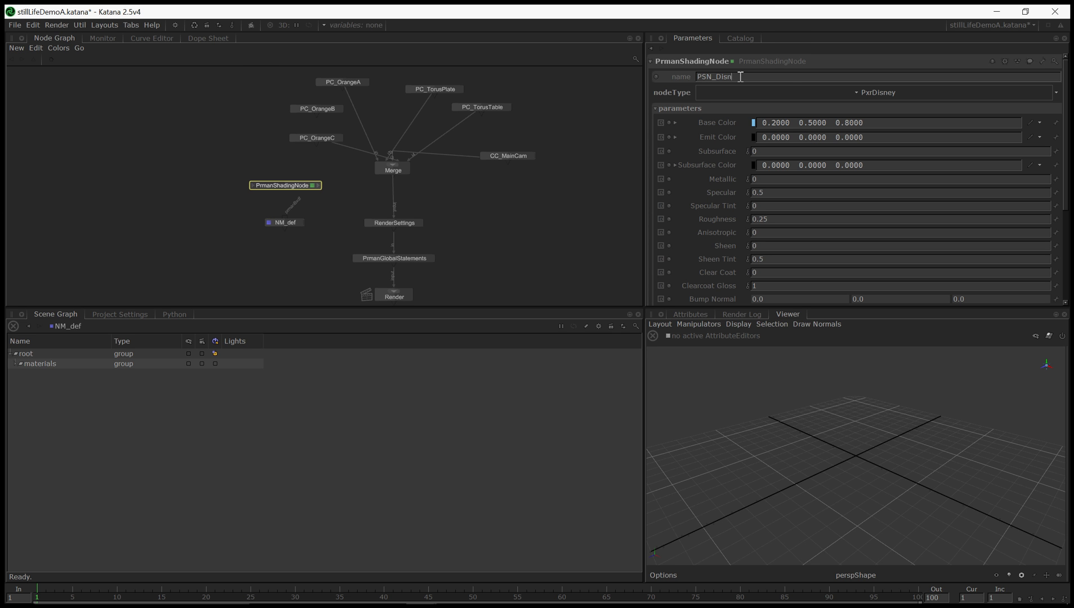
{"action": "key", "text": "Return"}
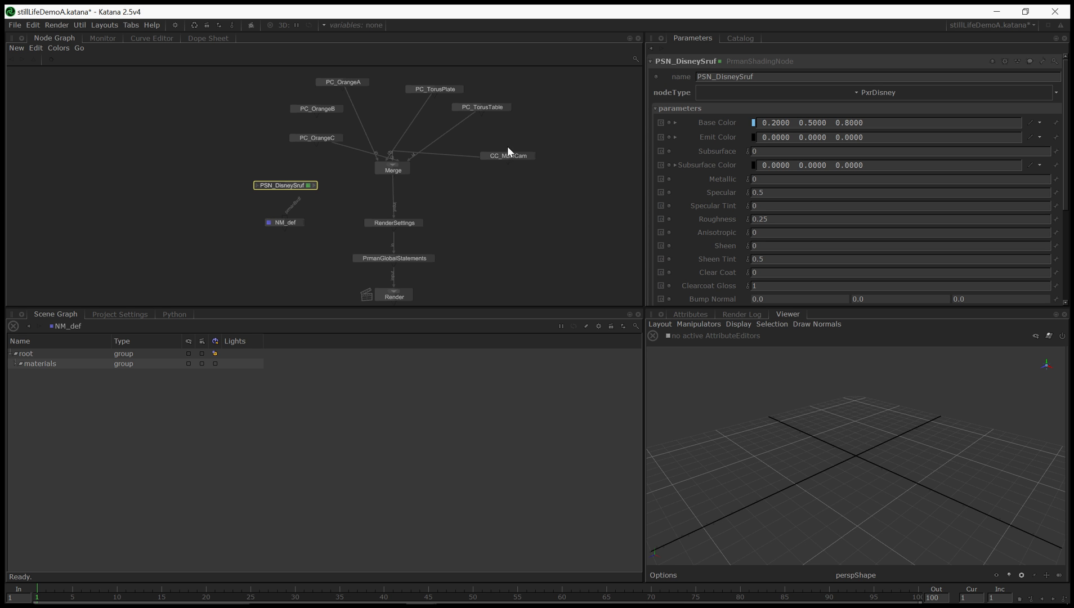
Wire PSN_DisneySruf's output into NM_def, then NM_def into the Merge node
{"action": "left_click", "coordinate": [313, 185]}
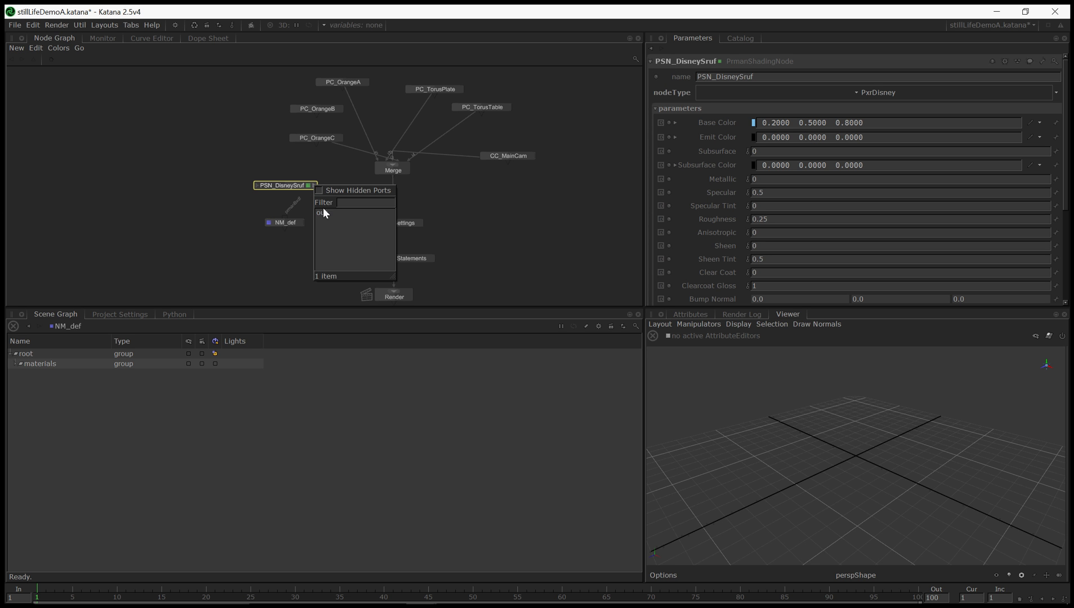
{"action": "left_click", "coordinate": [323, 209]}
{"action": "left_click", "coordinate": [286, 221]}
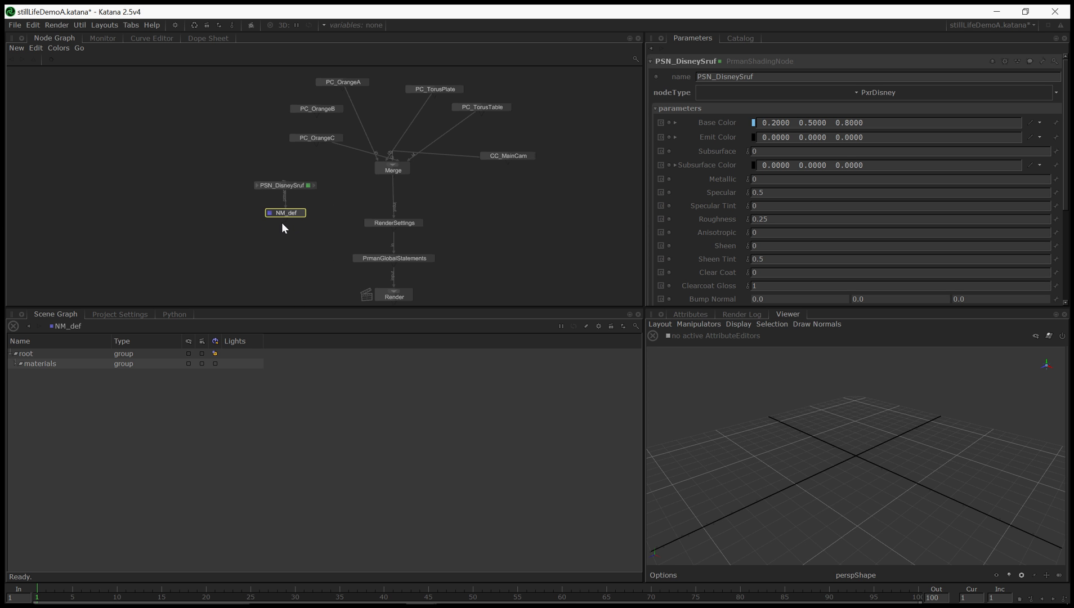
{"action": "left_click", "coordinate": [285, 220]}
Insert a MaterialAssign node named MA_Def between Merge and RenderSettings
{"action": "left_click", "coordinate": [380, 175]}
{"action": "key", "text": "Tab"}
{"action": "type", "text": "MaterialA"}
{"action": "key", "text": "Return"}
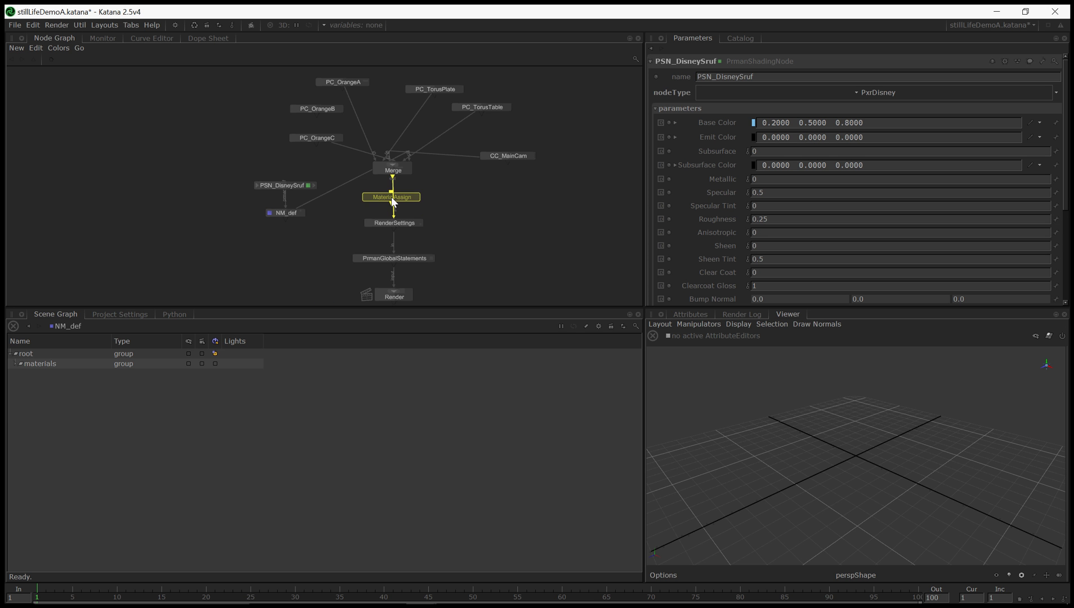
{"action": "left_click", "coordinate": [394, 202]}
{"action": "double_click", "coordinate": [400, 199]}
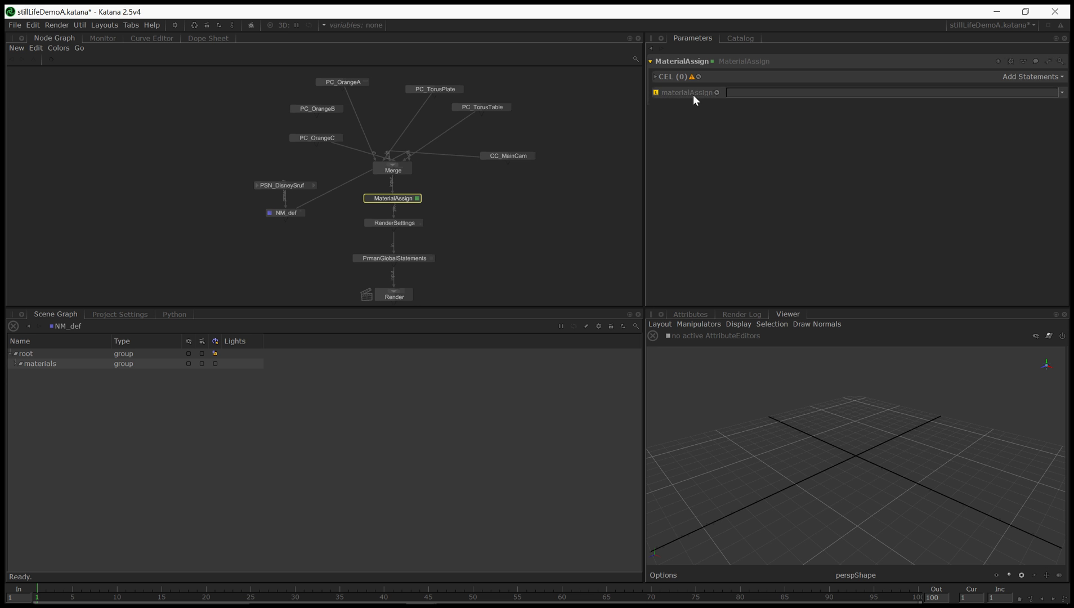
{"action": "type", "text": "MA_Def"}
{"action": "key", "text": "Return"}
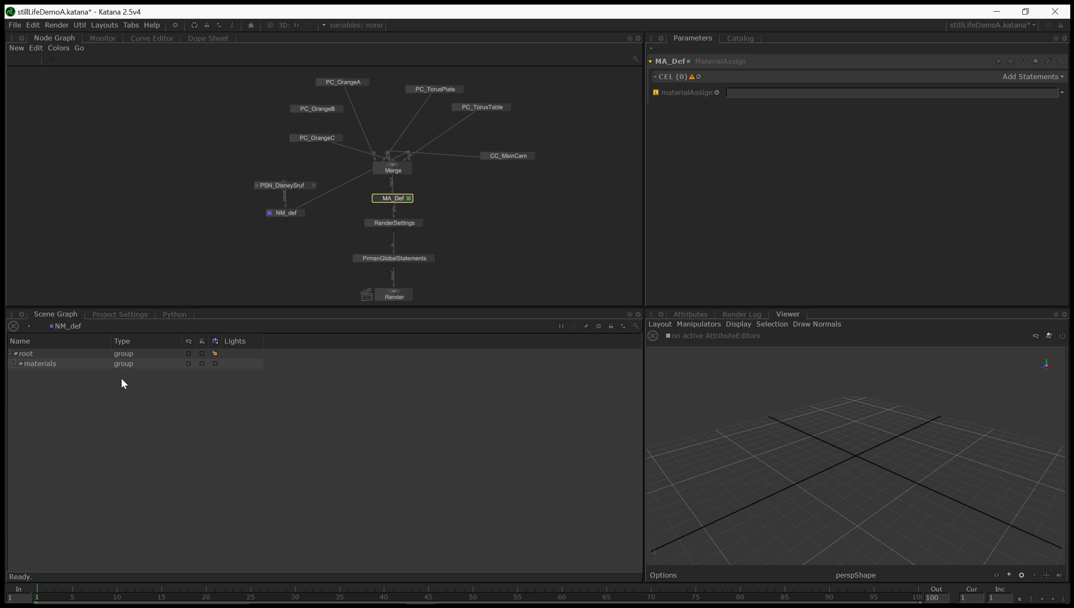
Set MA_Def to assign the NM_def material to /root/world/geo
{"action": "left_click", "coordinate": [16, 364]}
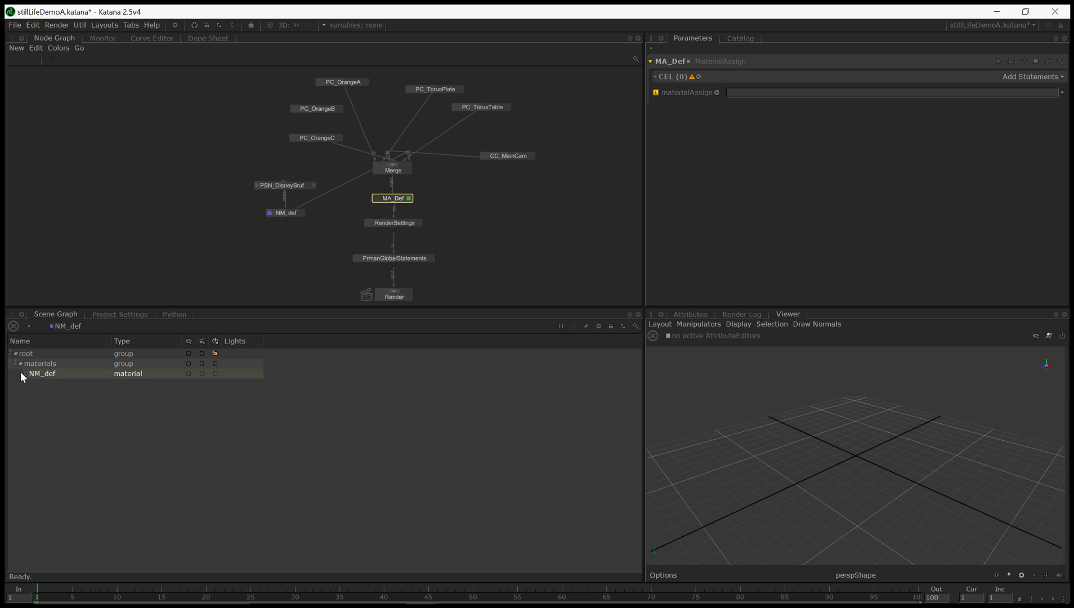
{"action": "left_click_drag", "start_coordinate": [43, 373], "coordinate": [757, 96]}
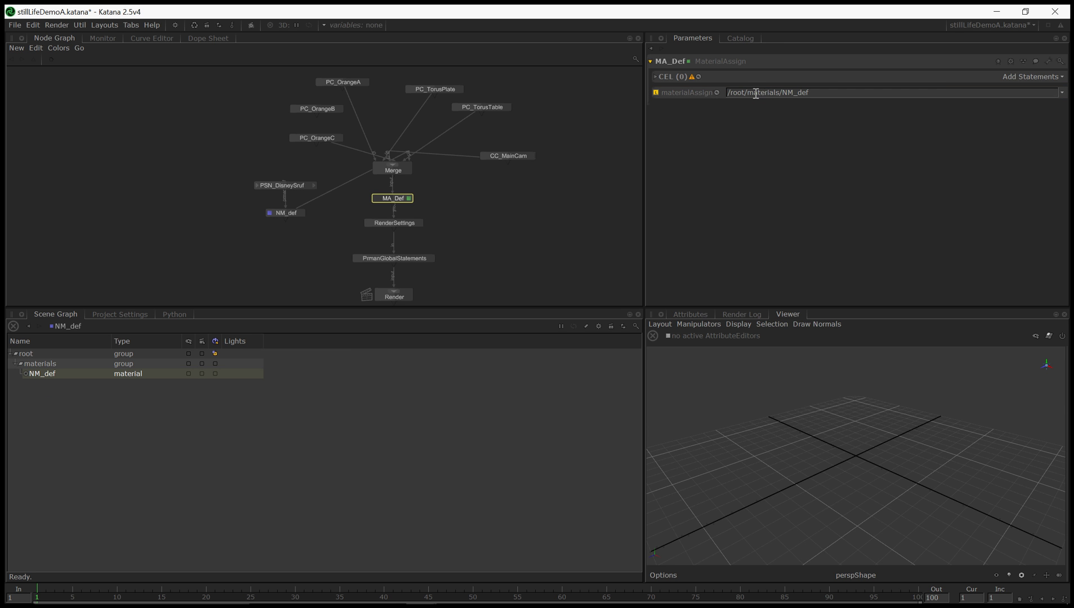
{"action": "left_click", "coordinate": [389, 296]}
{"action": "key", "text": "v"}
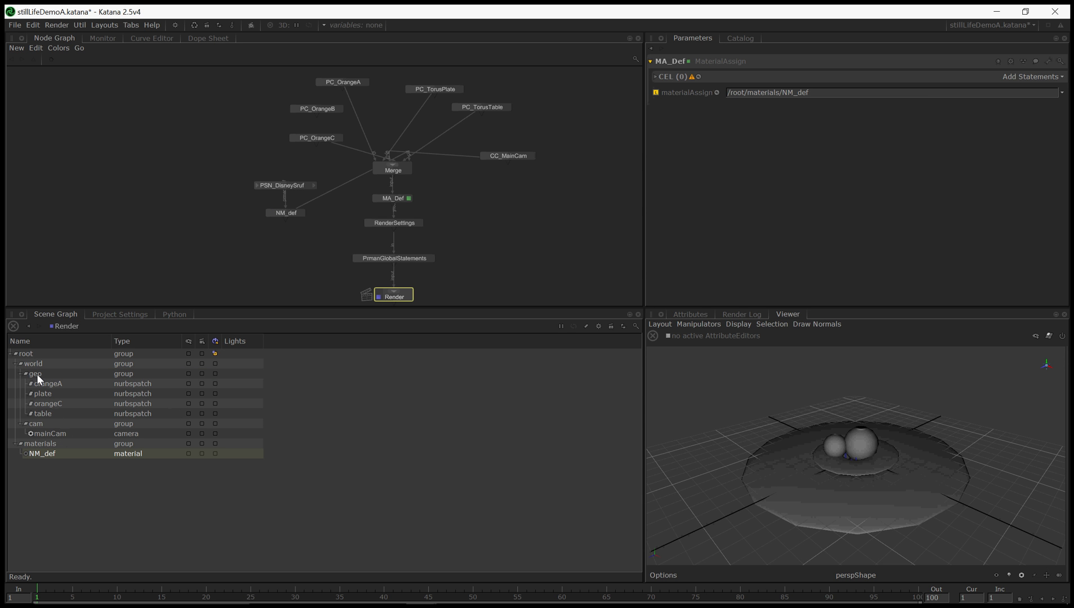
{"action": "left_click_drag", "start_coordinate": [37, 373], "coordinate": [1034, 81]}
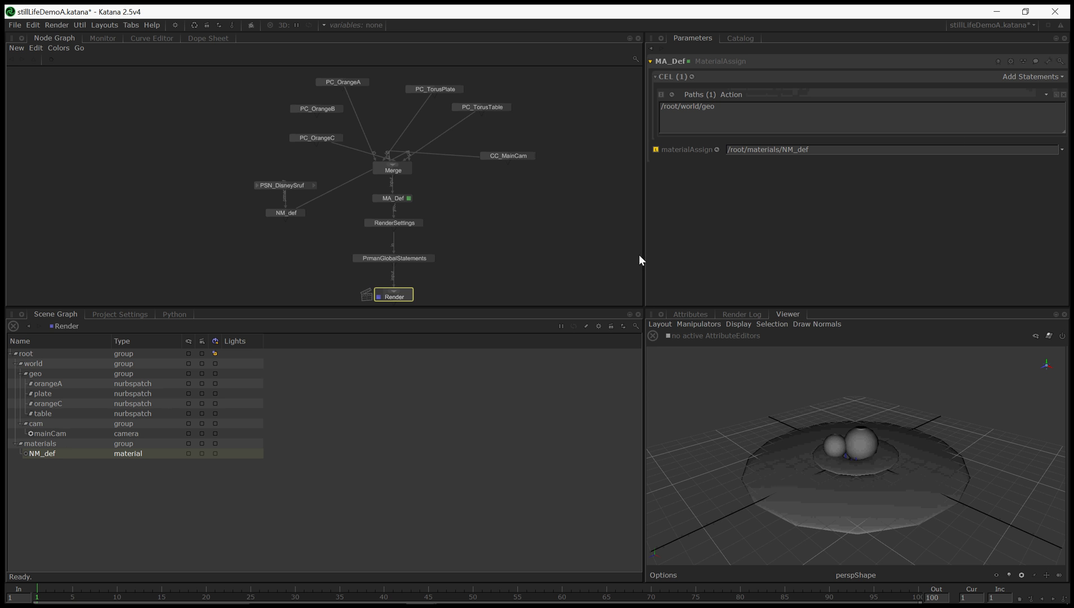
{"action": "middle_click_drag", "start_coordinate": [528, 273], "coordinate": [545, 243]}
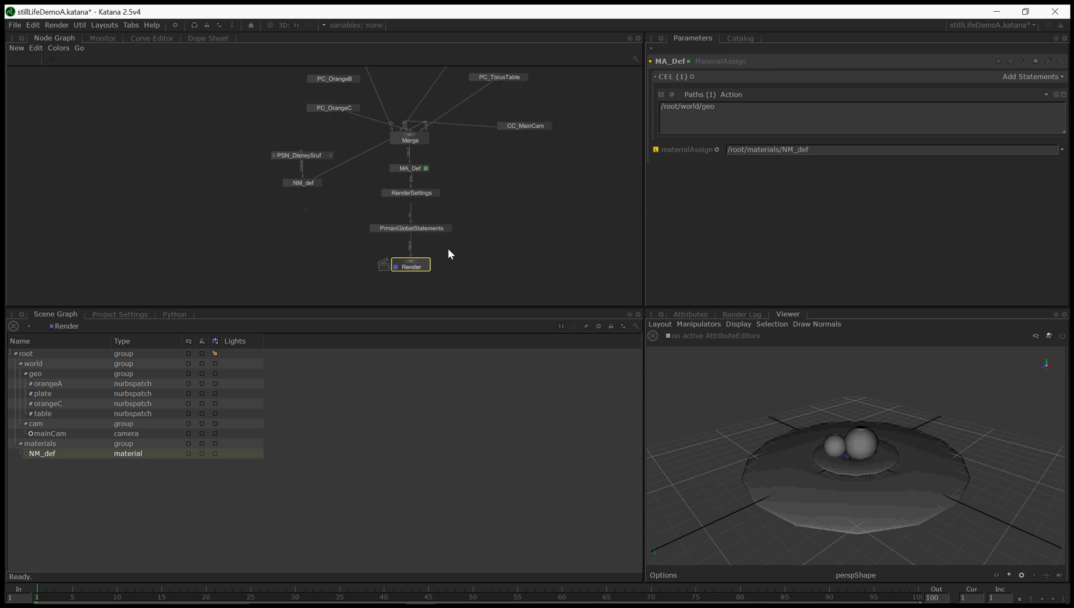
Insert a GafferThree node between MA_Def and RenderSettings
{"action": "key", "text": "Tab"}
{"action": "type", "text": "Gaffer"}
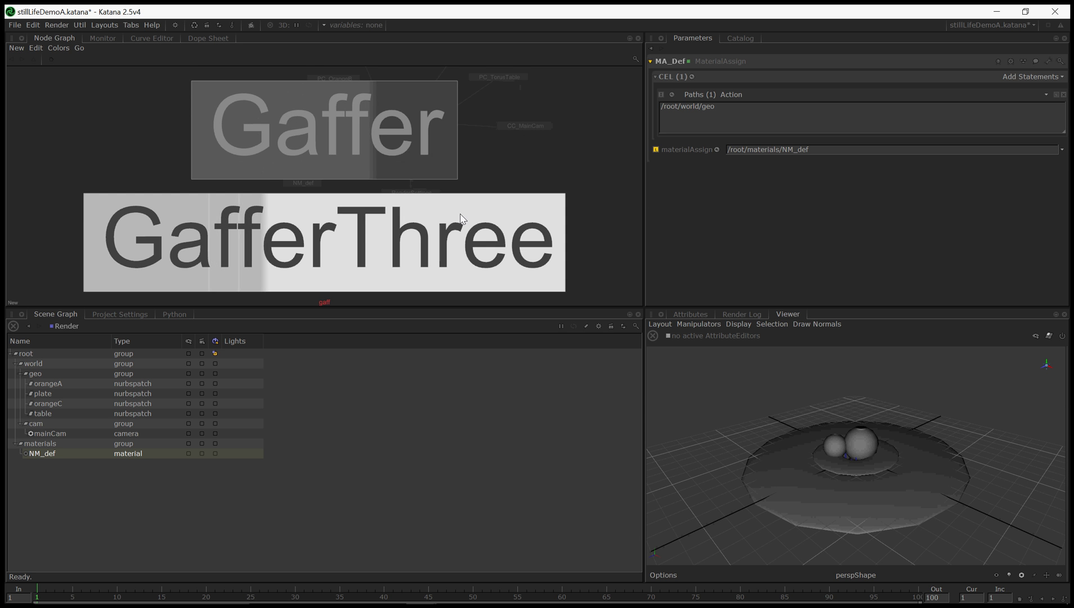
{"action": "key", "text": "Return"}
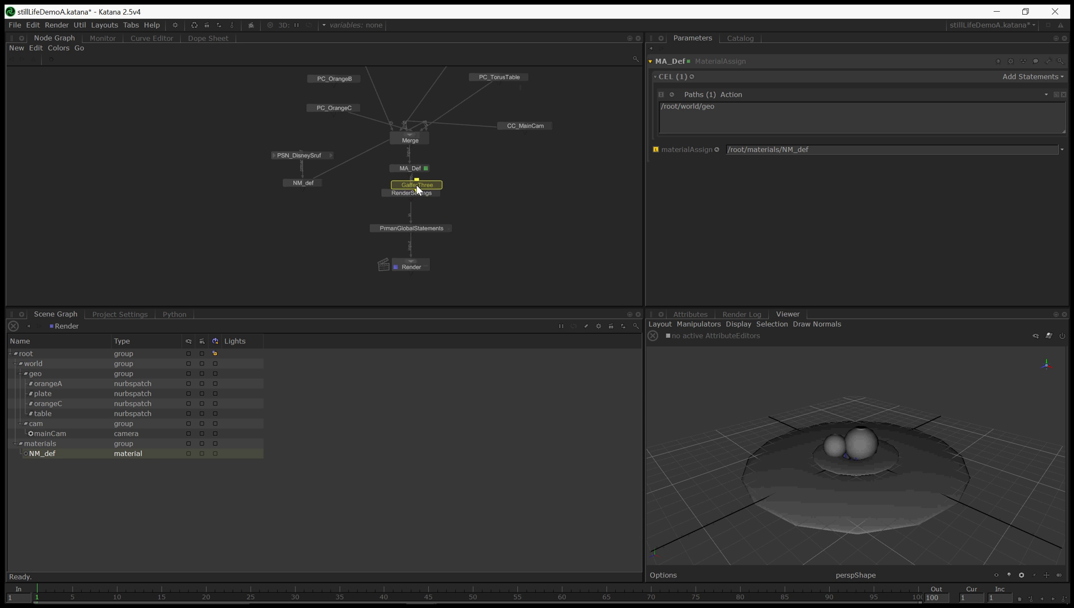
{"action": "left_click", "coordinate": [422, 188]}
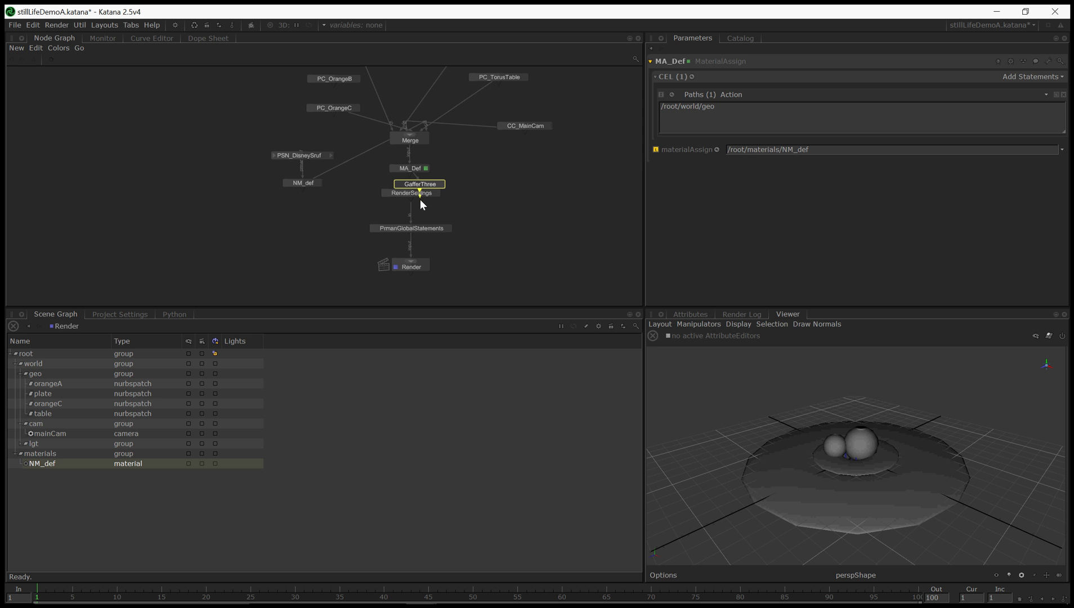
{"action": "mouse_move", "coordinate": [425, 192]}
{"action": "left_mouse_down"}
{"action": "mouse_move", "coordinate": [424, 215]}
{"action": "mouse_move", "coordinate": [420, 187]}
{"action": "left_mouse_up"}
{"action": "double_click", "coordinate": [415, 189]}
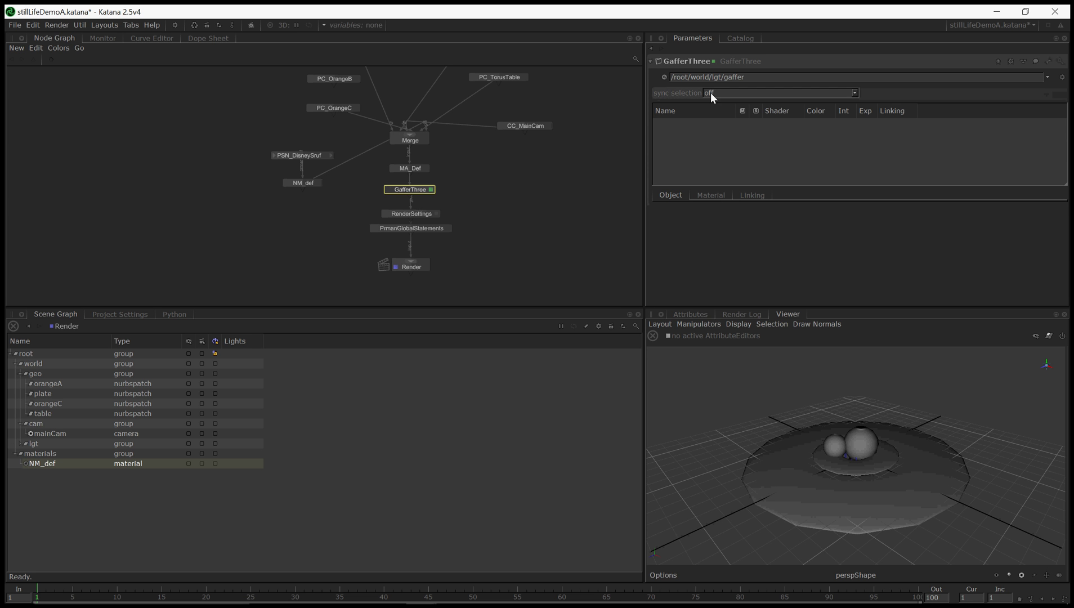
Add a PxrDomeLight to the GafferThree rig with Camera Visibility set to Yes
{"action": "right_click", "coordinate": [667, 136]}
{"action": "mouse_move", "coordinate": [802, 142]}
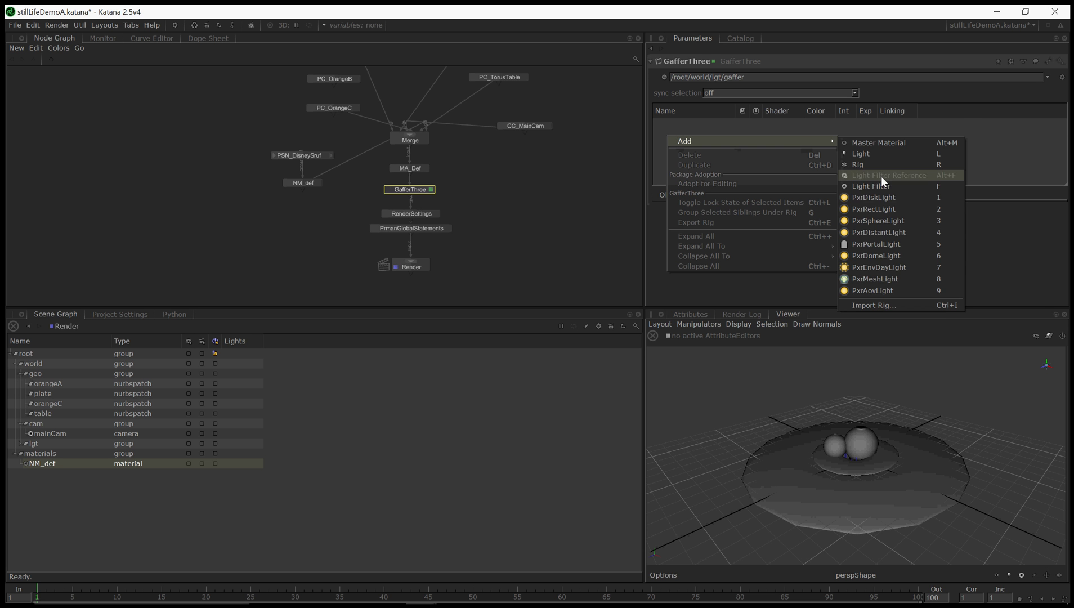
{"action": "left_click", "coordinate": [884, 255]}
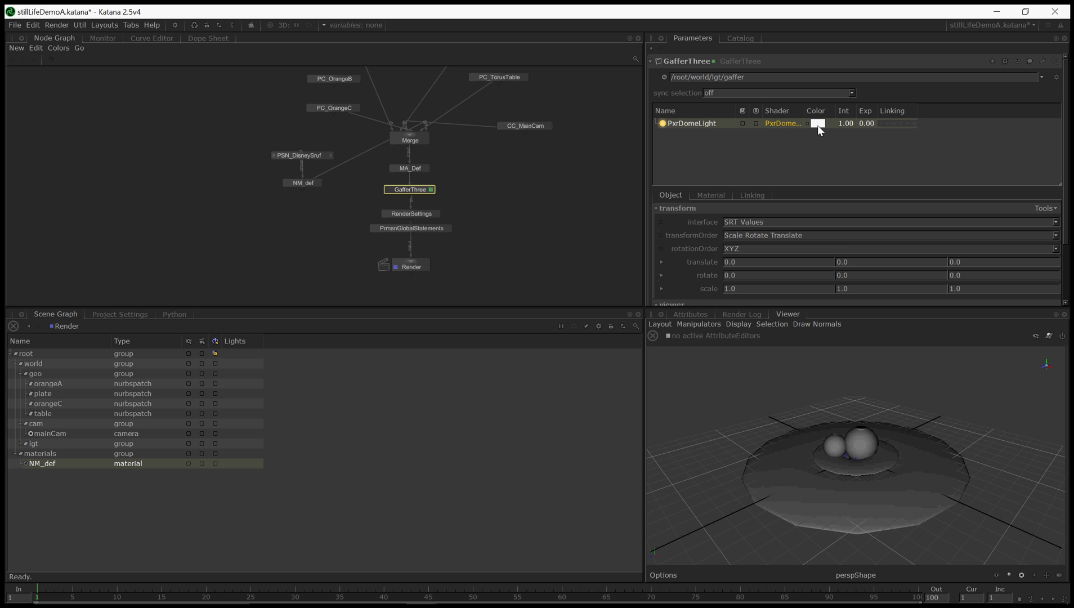
{"action": "scroll", "coordinate": [773, 158], "scroll_direction": "down", "scroll_amount": 2}
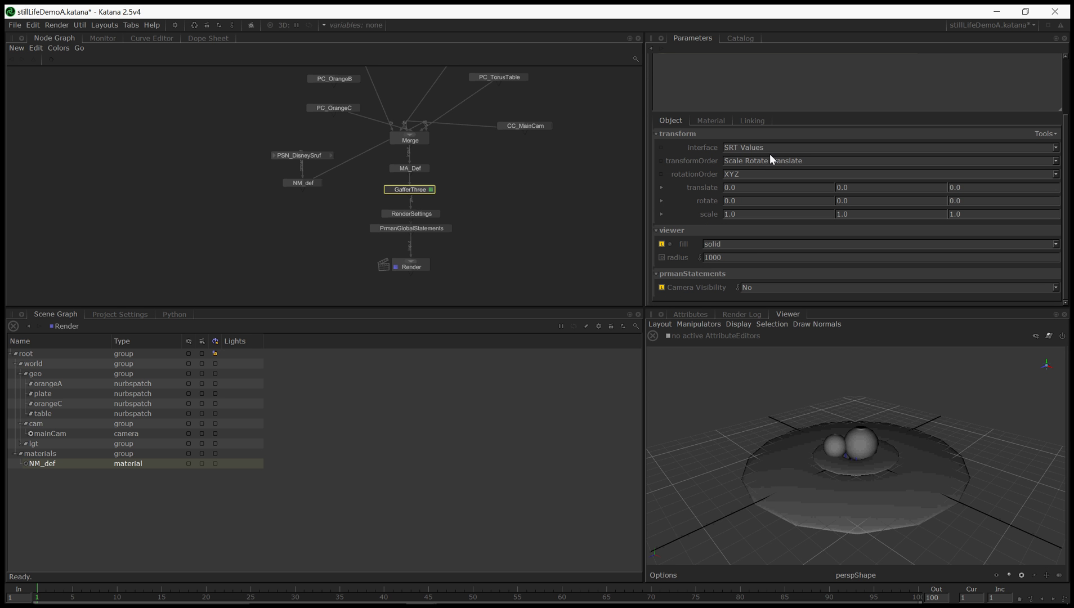
{"action": "left_click", "coordinate": [750, 287]}
{"action": "left_click", "coordinate": [750, 297]}
{"action": "scroll", "coordinate": [756, 286], "scroll_direction": "up", "scroll_amount": 2}
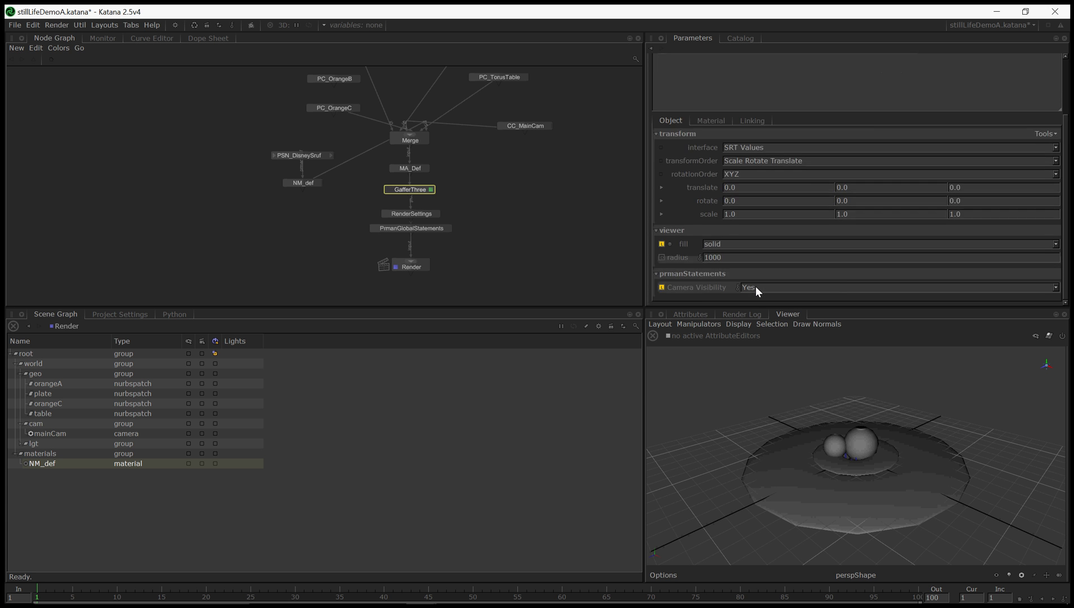
{"action": "left_click", "coordinate": [447, 270]}
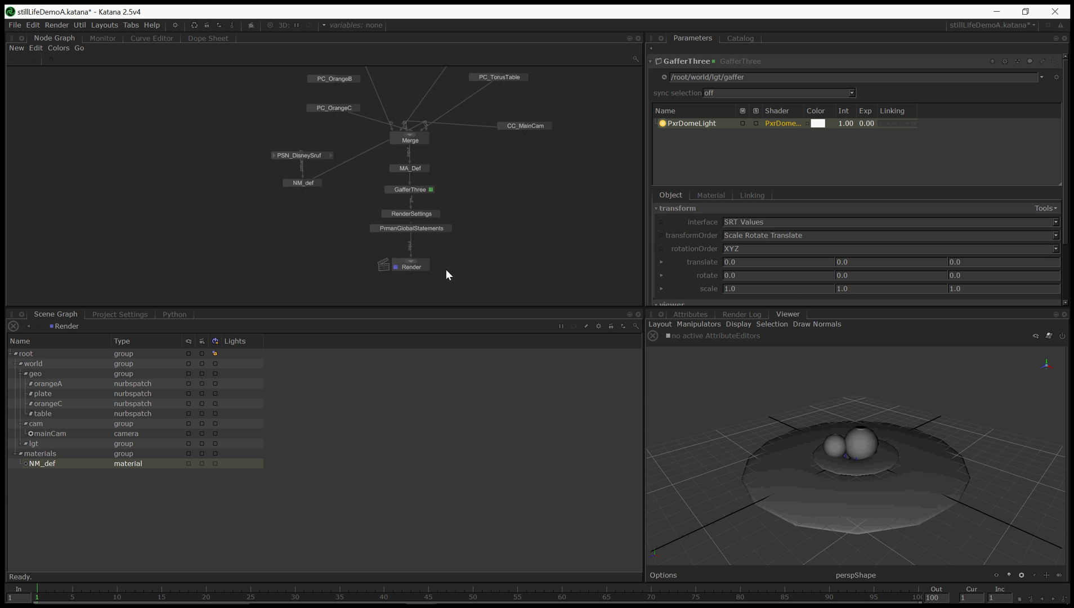
Add a Monitor panel to the lower-right pane
{"action": "right_click", "coordinate": [409, 267]}
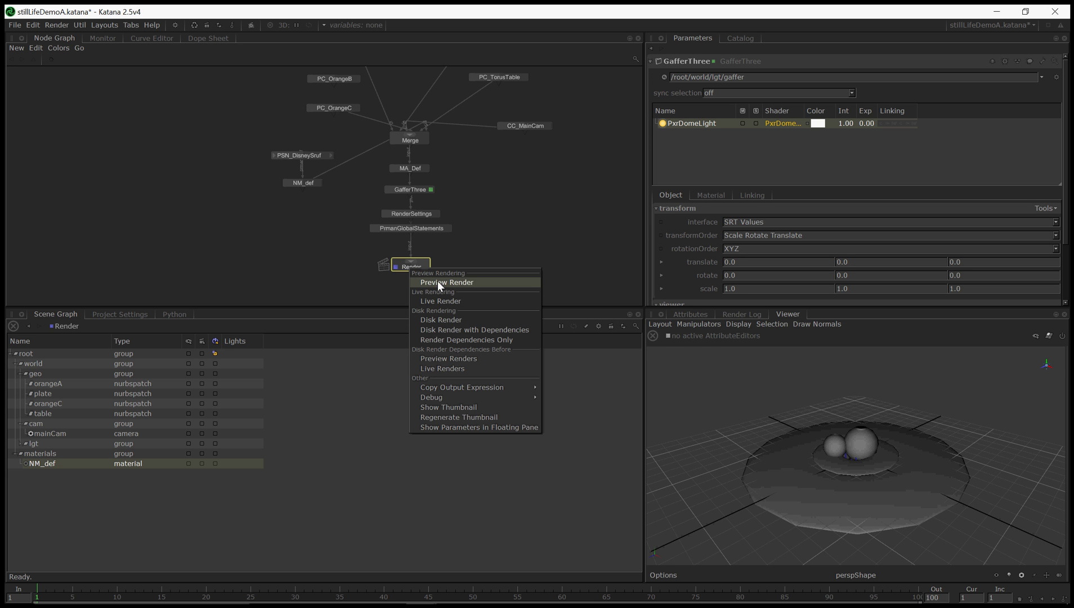
{"action": "left_click", "coordinate": [462, 269]}
{"action": "left_click", "coordinate": [662, 314]}
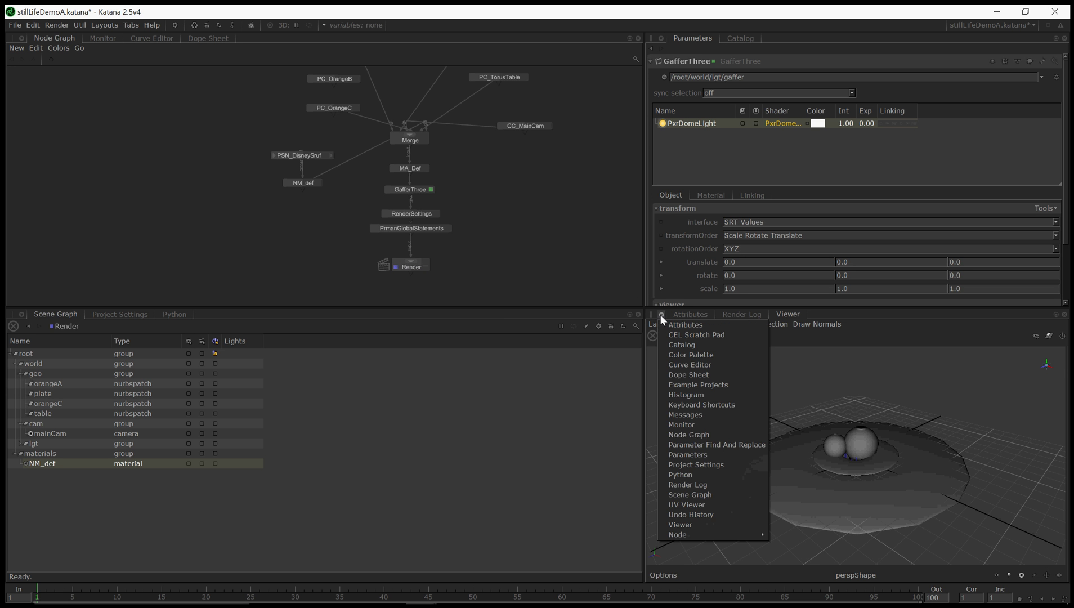
{"action": "left_click", "coordinate": [700, 425]}
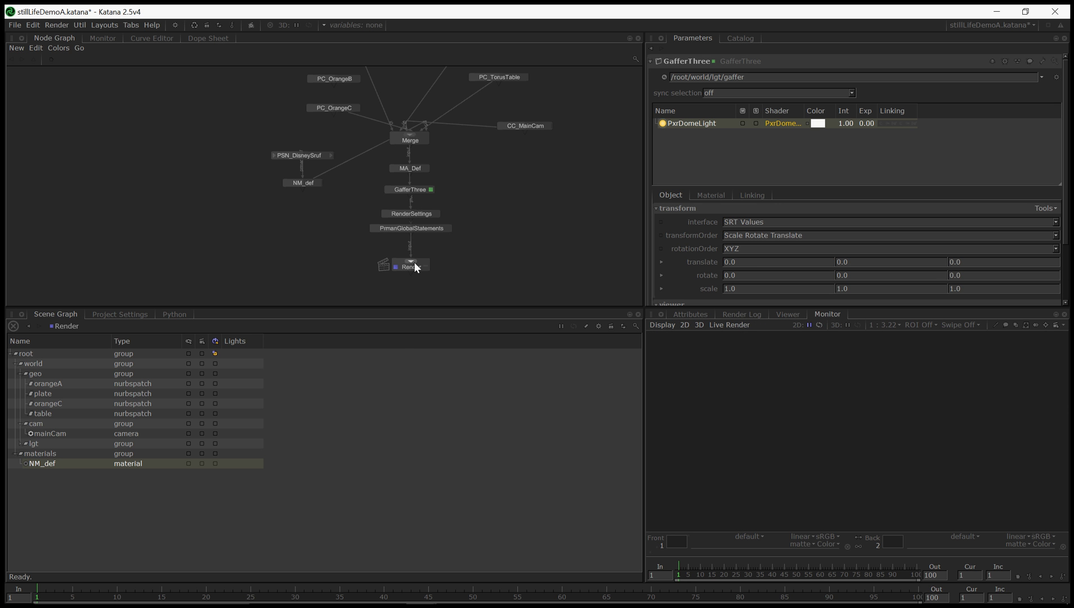
Preview-render the Render node, load it from the Catalog into the Monitor, and return to the Viewer
{"action": "right_click", "coordinate": [413, 267]}
{"action": "left_click", "coordinate": [445, 281]}
{"action": "left_click", "coordinate": [735, 41]}
{"action": "left_click_drag", "start_coordinate": [673, 84], "coordinate": [680, 540]}
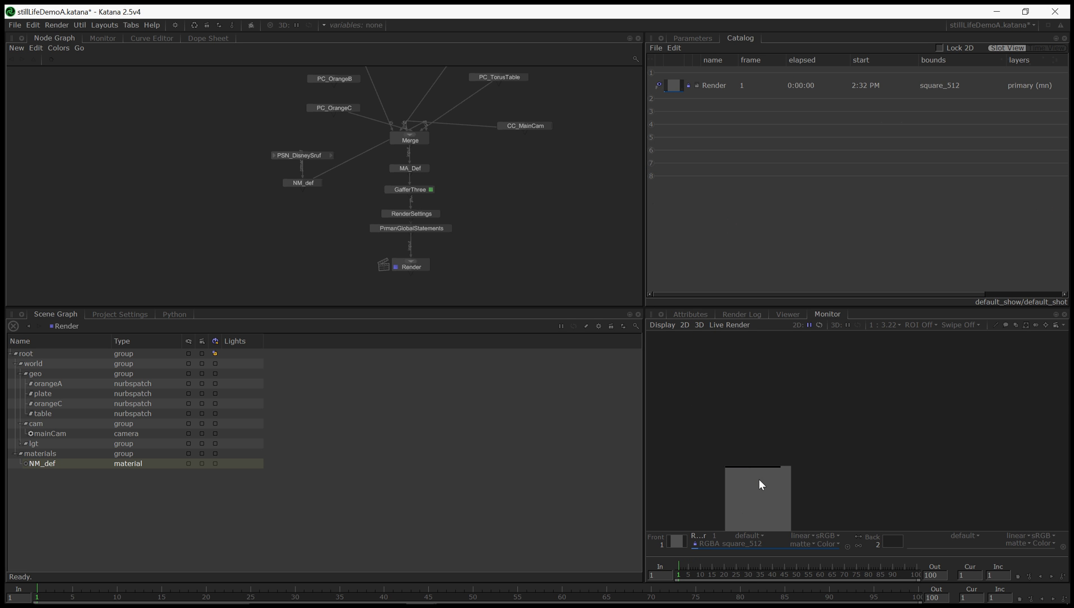
{"action": "scroll", "coordinate": [765, 473], "scroll_direction": "up", "scroll_amount": 4}
{"action": "middle_click_drag", "start_coordinate": [799, 428], "coordinate": [856, 377]}
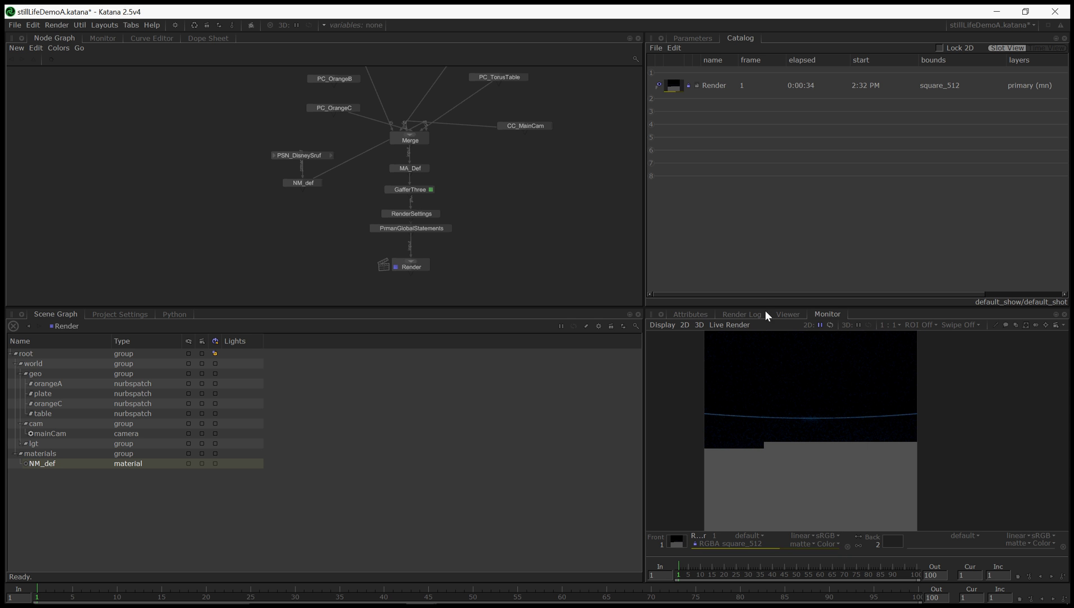
{"action": "left_click", "coordinate": [786, 314]}
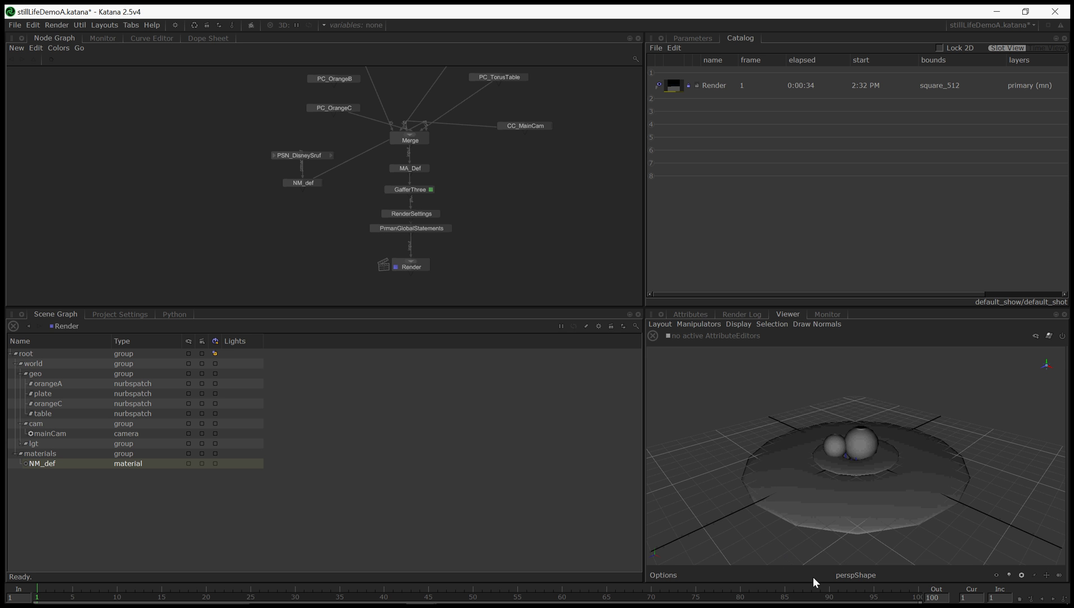
Switch the 3D Viewer to look through mainCam
{"action": "left_click", "coordinate": [837, 315]}
{"action": "left_click", "coordinate": [693, 315]}
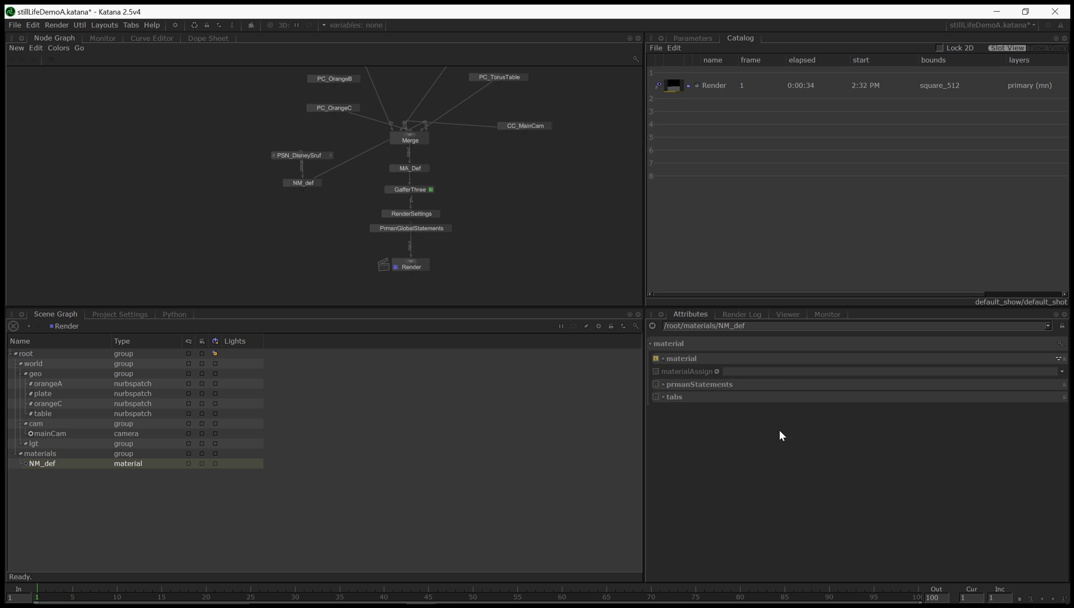
{"action": "left_click", "coordinate": [776, 314]}
{"action": "left_click", "coordinate": [847, 583]}
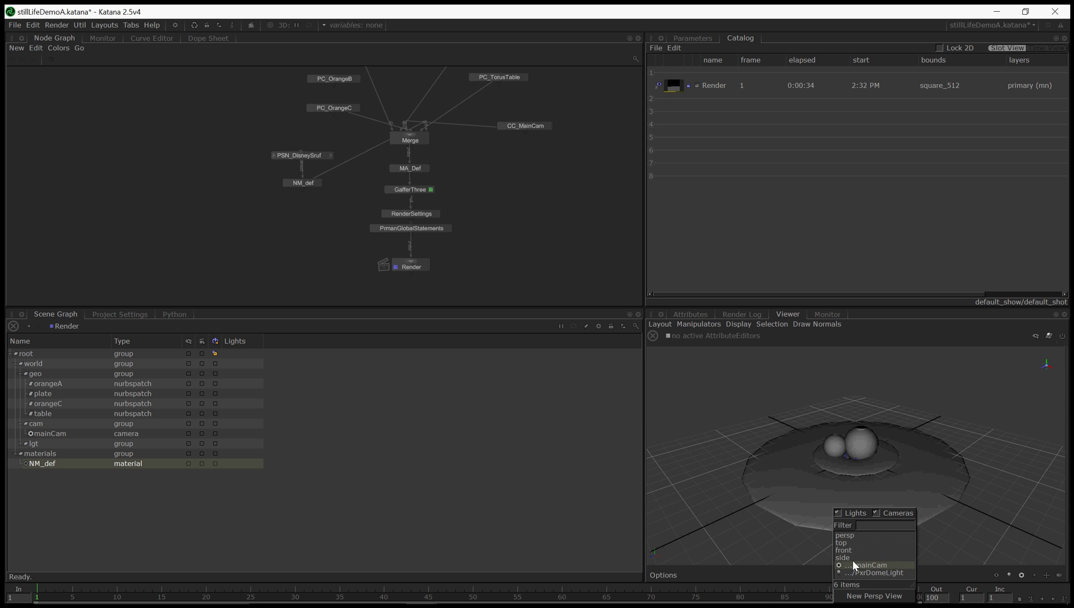
{"action": "left_click", "coordinate": [858, 568]}
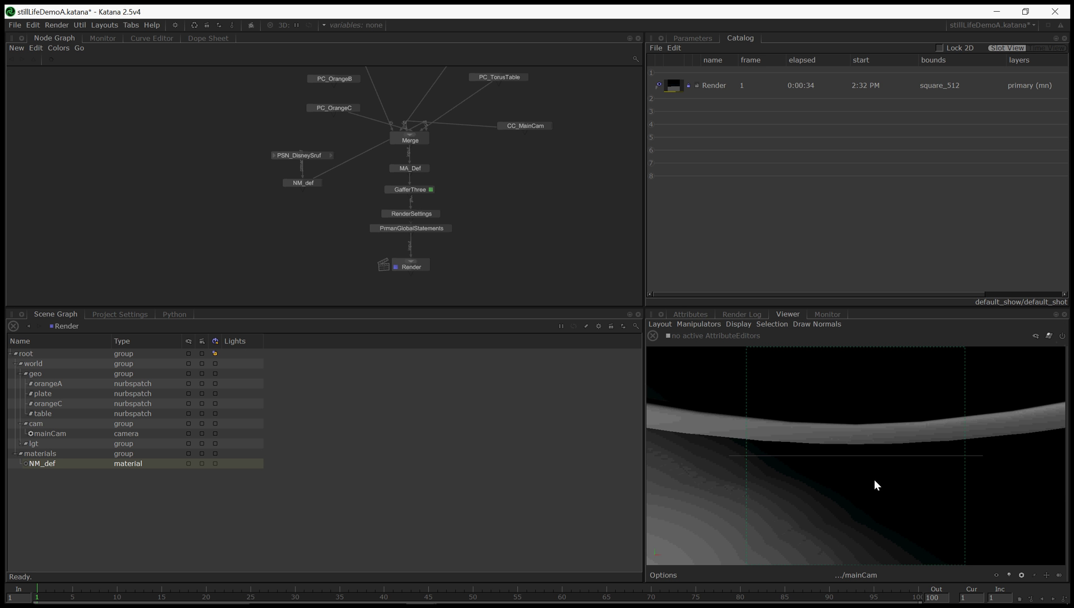
Tumble and dolly the mainCam view in close on the spheres on the plate
{"action": "mouse_move", "coordinate": [831, 445]}
{"action": "left_mouse_down", "text": "alt"}
{"action": "mouse_move", "coordinate": [860, 473]}
{"action": "mouse_move", "coordinate": [819, 457]}
{"action": "left_mouse_up", "text": "alt"}
{"action": "right_click_drag", "start_coordinate": [818, 454], "coordinate": [869, 465], "text": "alt"}
{"action": "left_click_drag", "start_coordinate": [869, 465], "coordinate": [897, 461], "text": "alt"}
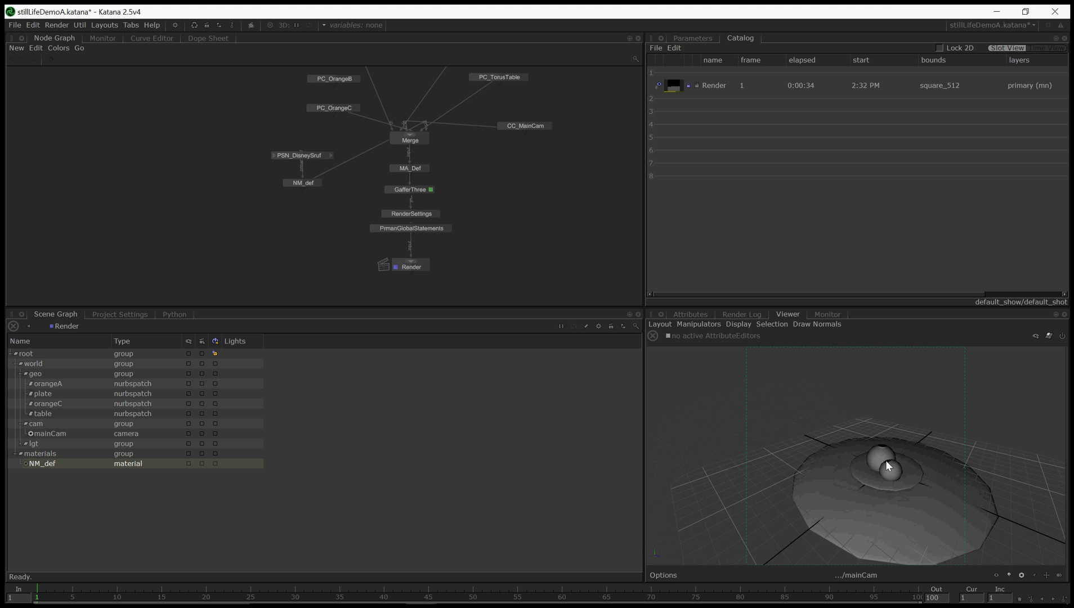
{"action": "left_click_drag", "start_coordinate": [812, 399], "coordinate": [847, 425], "text": "alt"}
{"action": "middle_click_drag", "start_coordinate": [556, 227], "coordinate": [565, 273]}
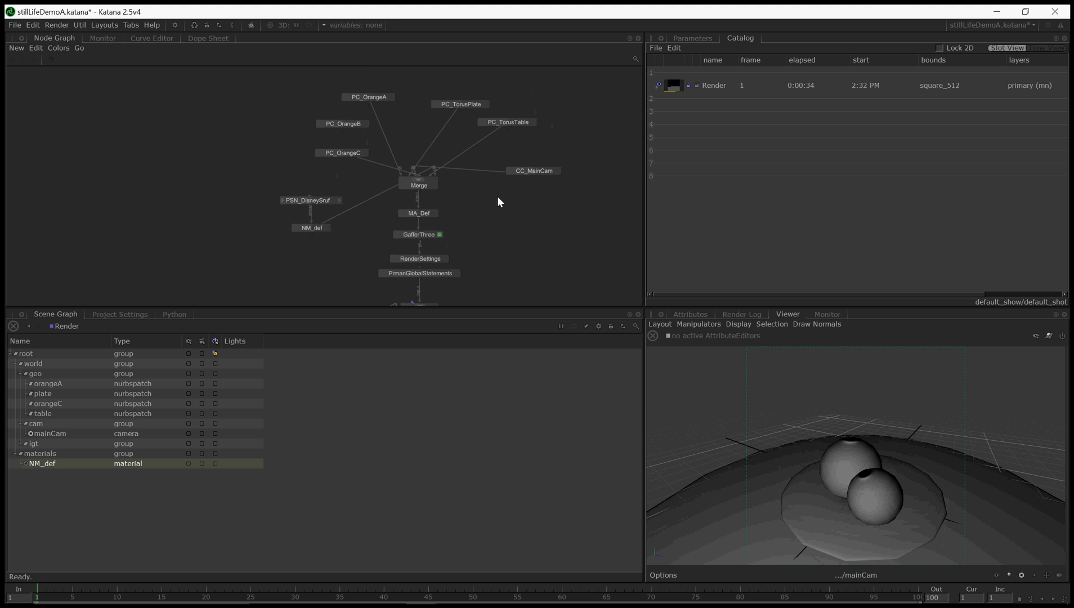
Connect PC_OrangeB into Merge so orangeB appears as a third sphere on the plate
{"action": "left_click", "coordinate": [83, 385]}
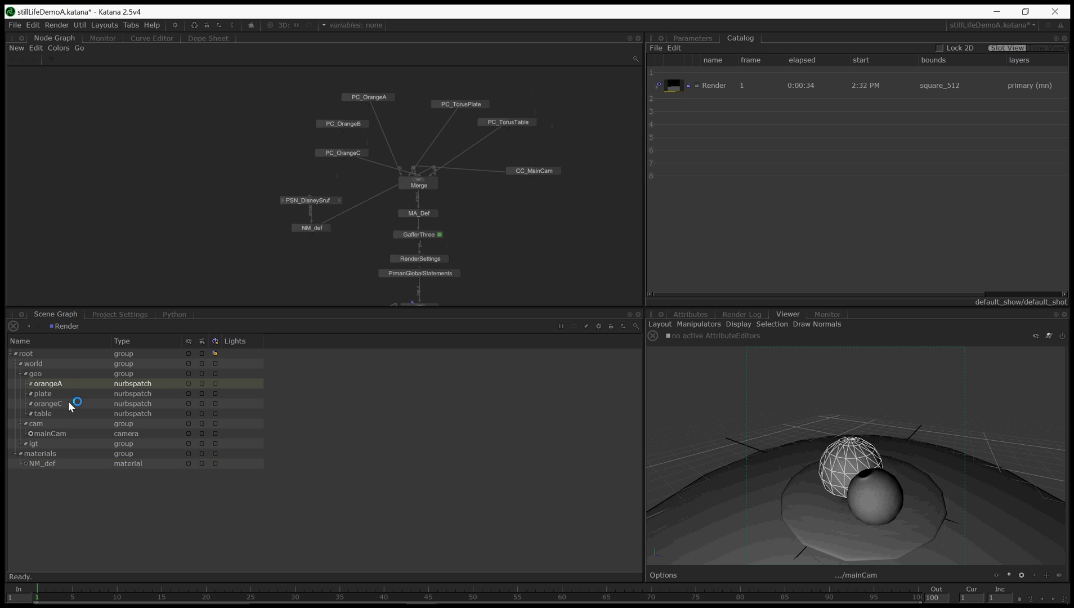
{"action": "left_click", "coordinate": [69, 404]}
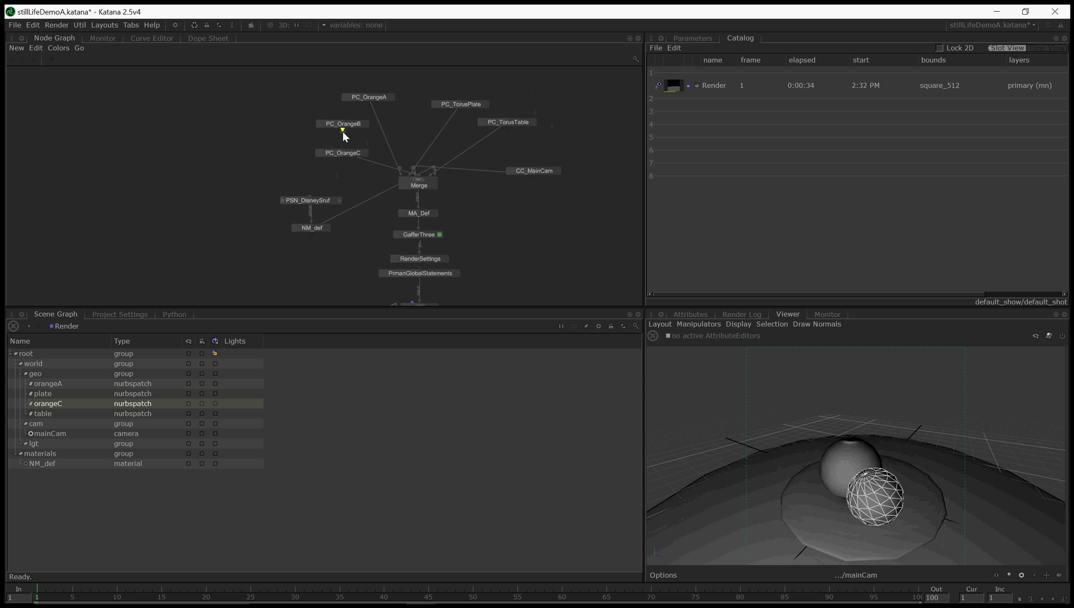
{"action": "left_click_drag", "start_coordinate": [342, 132], "coordinate": [417, 180]}
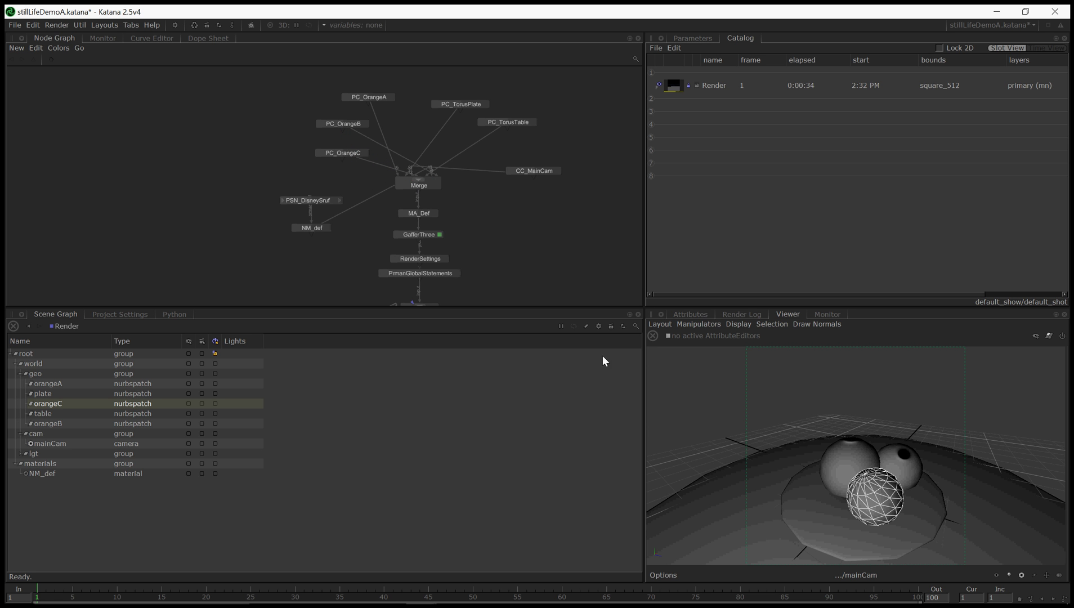
{"action": "left_click", "coordinate": [847, 414]}
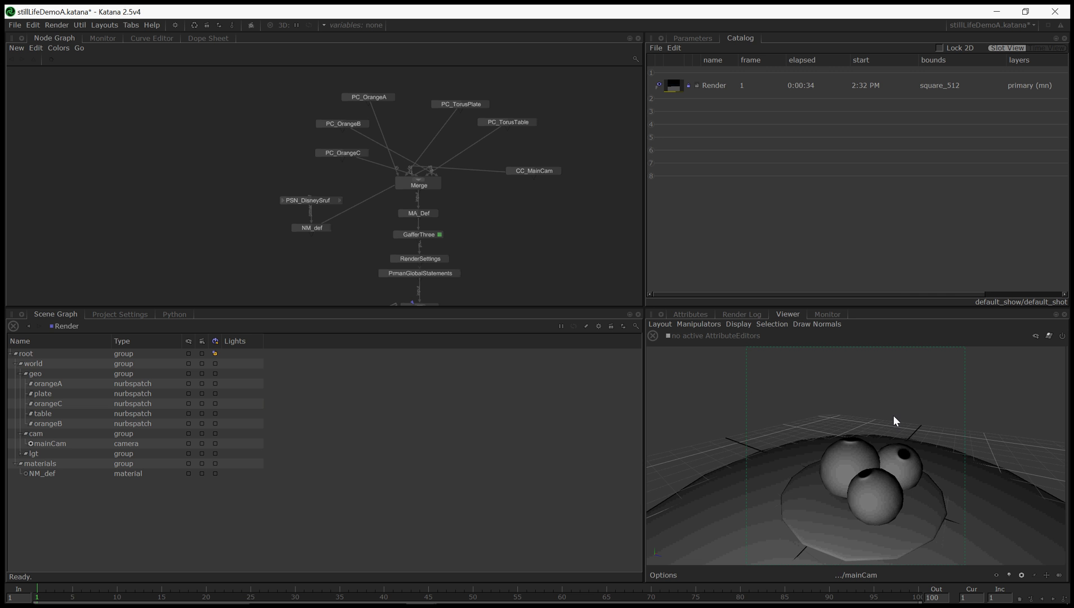
{"action": "left_click_drag", "start_coordinate": [895, 416], "coordinate": [856, 438], "text": "alt"}
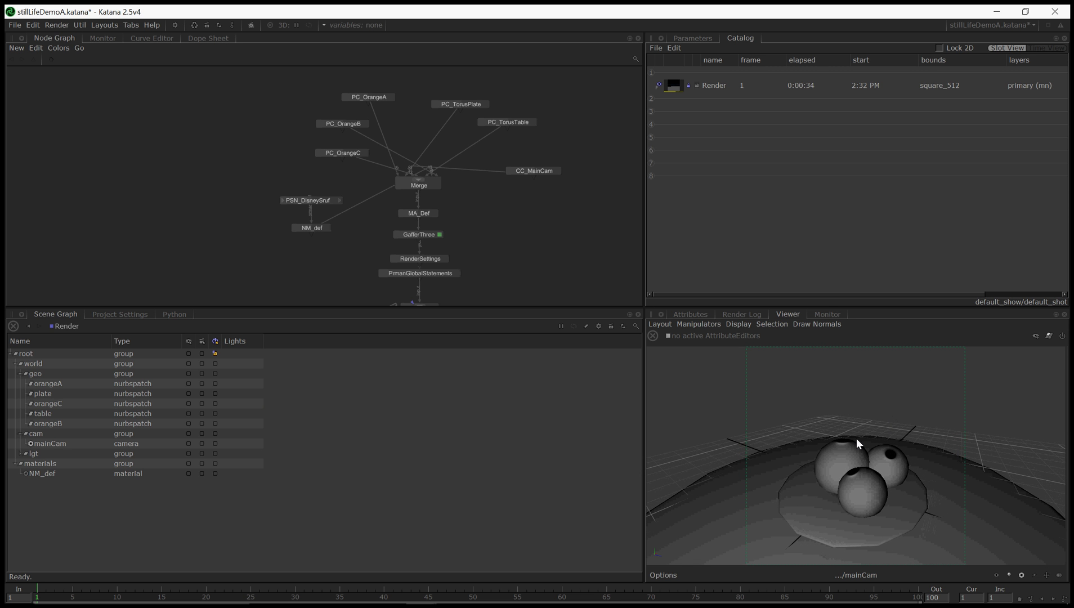
{"action": "left_click", "coordinate": [856, 440]}
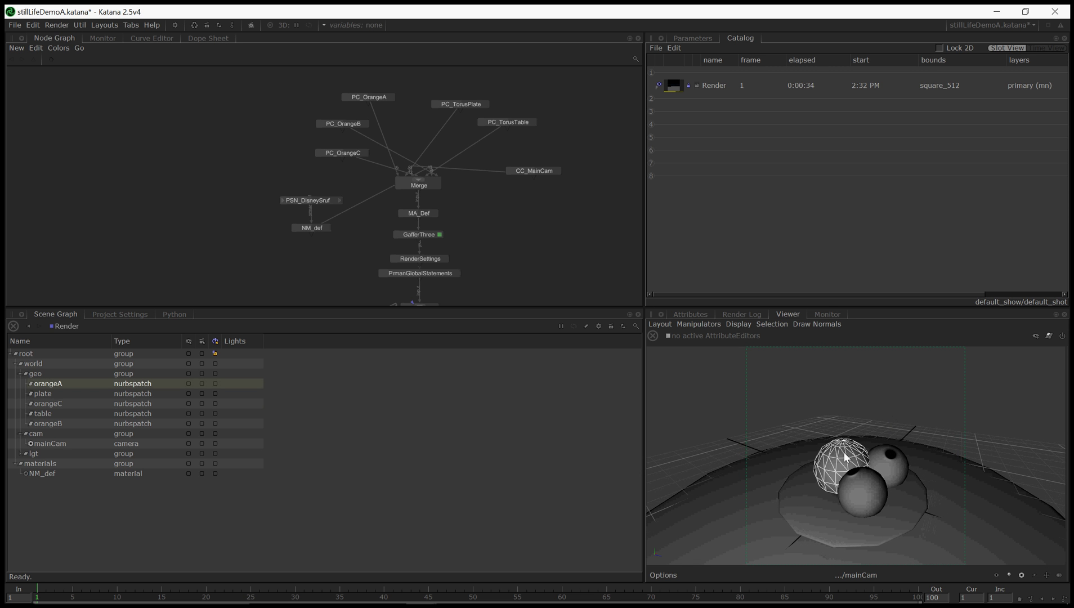
Scale orangeA to 1.4 on X, Y and Z
{"action": "double_click", "coordinate": [371, 97]}
{"action": "left_click", "coordinate": [789, 188]}
{"action": "type", "text": "1.4"}
{"action": "key", "text": "Tab"}
{"action": "type", "text": "1.4"}
{"action": "key", "text": "Tab"}
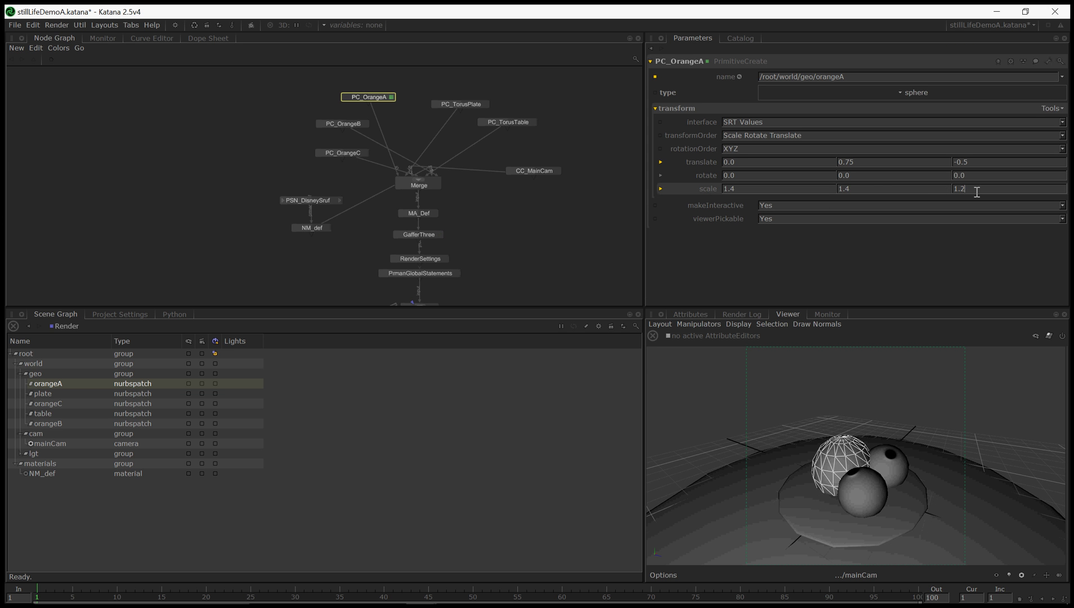
{"action": "type", "text": "1.4"}
{"action": "key", "text": "Return"}
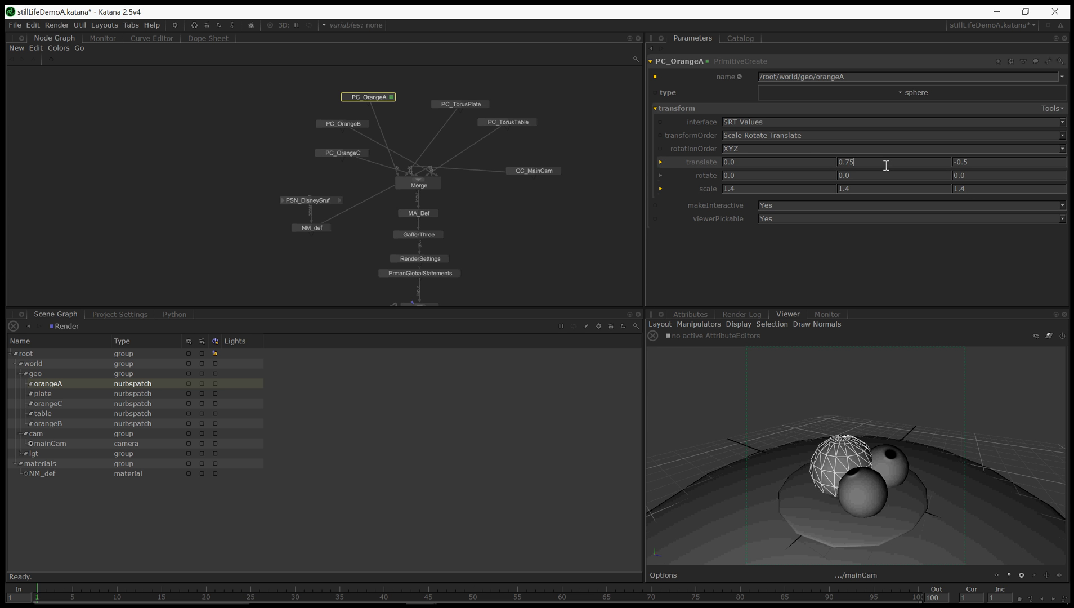
Translate orangeA to -0.2, 0.9, -0.8
{"action": "key", "text": "BackSpace"}
{"action": "key", "text": "BackSpace"}
{"action": "type", "text": "9"}
{"action": "key", "text": "Return"}
{"action": "left_click", "coordinate": [811, 158]}
{"action": "type", "text": "-1.0"}
{"action": "key", "text": "Return"}
{"action": "key", "text": "ctrl+z"}
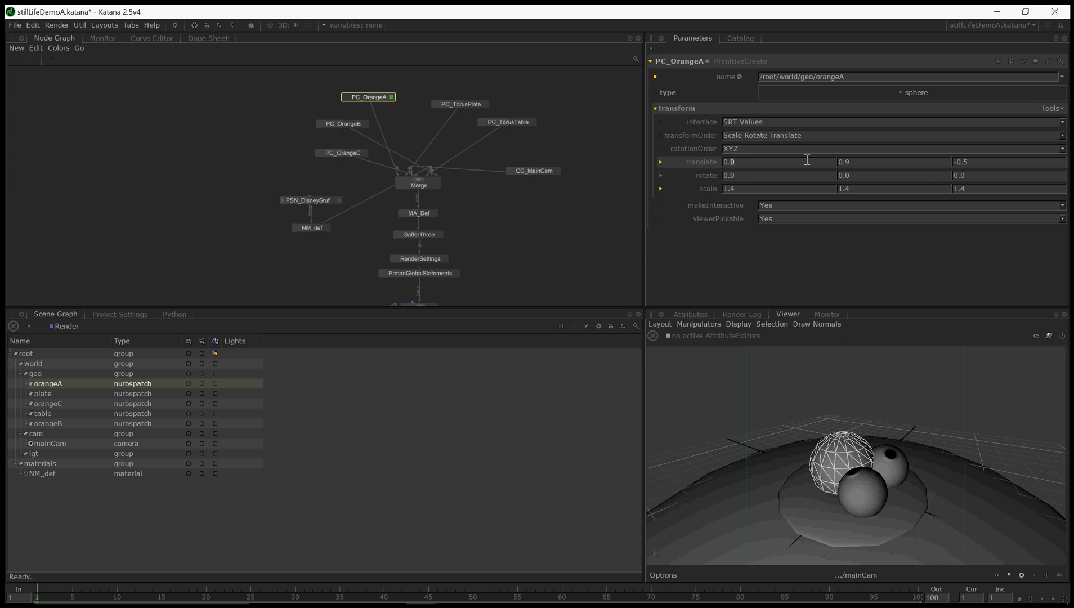
{"action": "left_click", "coordinate": [984, 163]}
{"action": "type", "text": "-0.8"}
{"action": "key", "text": "Return"}
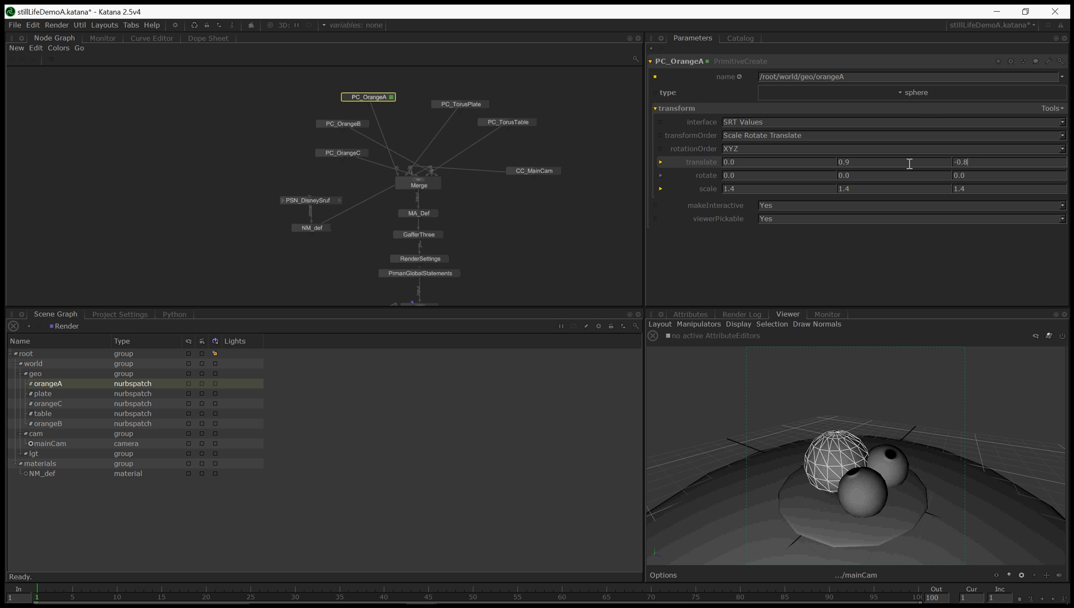
{"action": "left_click", "coordinate": [807, 164]}
{"action": "double_click", "coordinate": [806, 164]}
{"action": "type", "text": "-0.2"}
{"action": "key", "text": "Return"}
{"action": "middle_click_drag", "start_coordinate": [583, 241], "coordinate": [634, 157]}
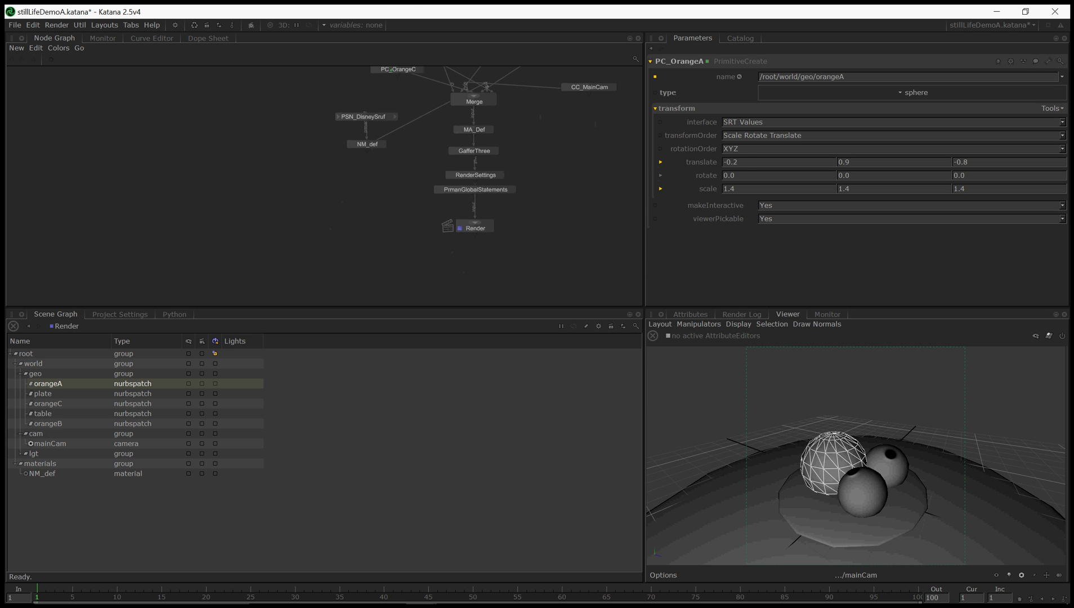
Set PrmanGlobalStatements hider incremental to Yes and start a preview render
{"action": "left_click", "coordinate": [493, 201]}
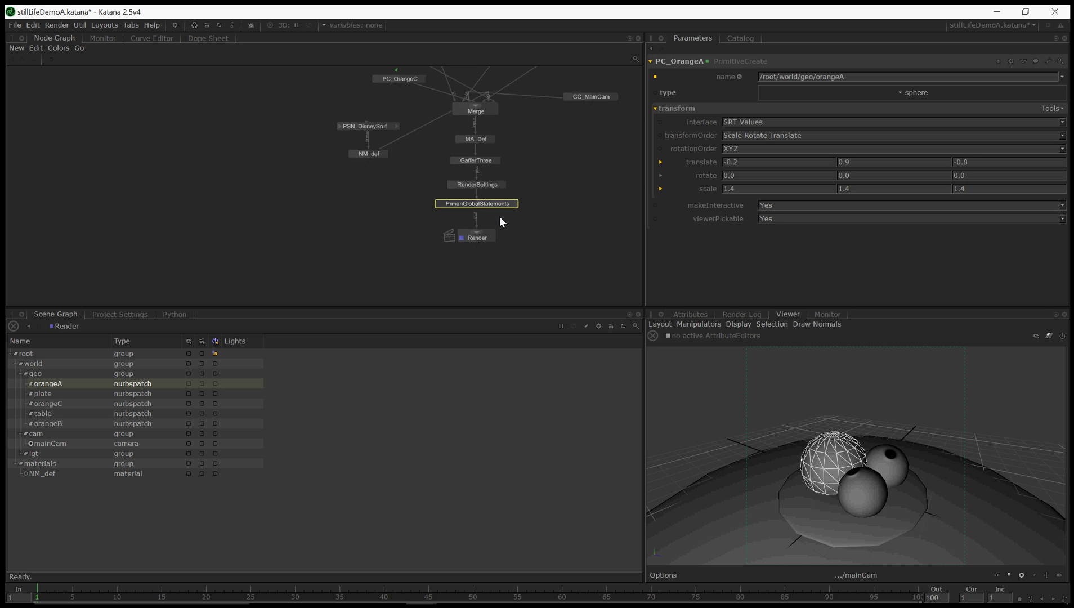
{"action": "double_click", "coordinate": [494, 202]}
{"action": "scroll", "coordinate": [691, 206], "scroll_direction": "down", "scroll_amount": 3}
{"action": "scroll", "coordinate": [691, 206], "scroll_direction": "up", "scroll_amount": 3}
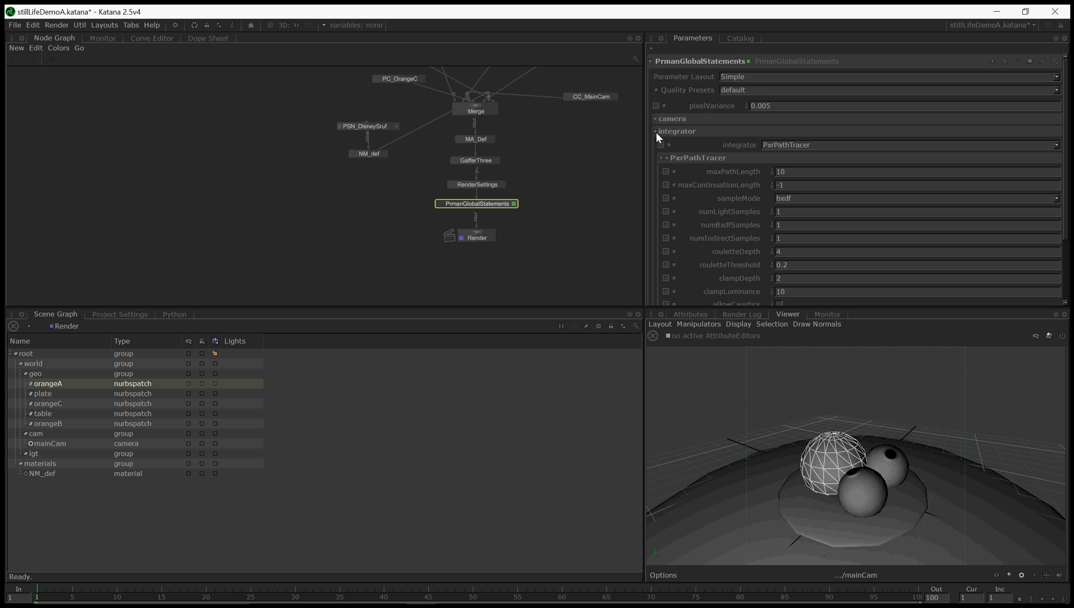
{"action": "scroll", "coordinate": [697, 204], "scroll_direction": "down", "scroll_amount": 2}
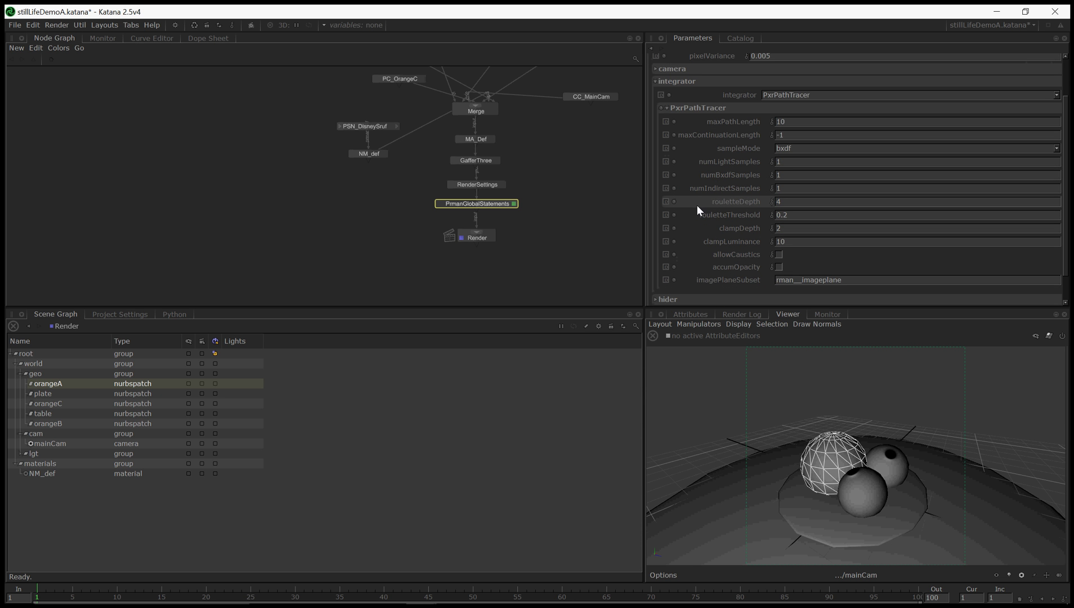
{"action": "left_click", "coordinate": [657, 299]}
{"action": "scroll", "coordinate": [679, 263], "scroll_direction": "down", "scroll_amount": 2}
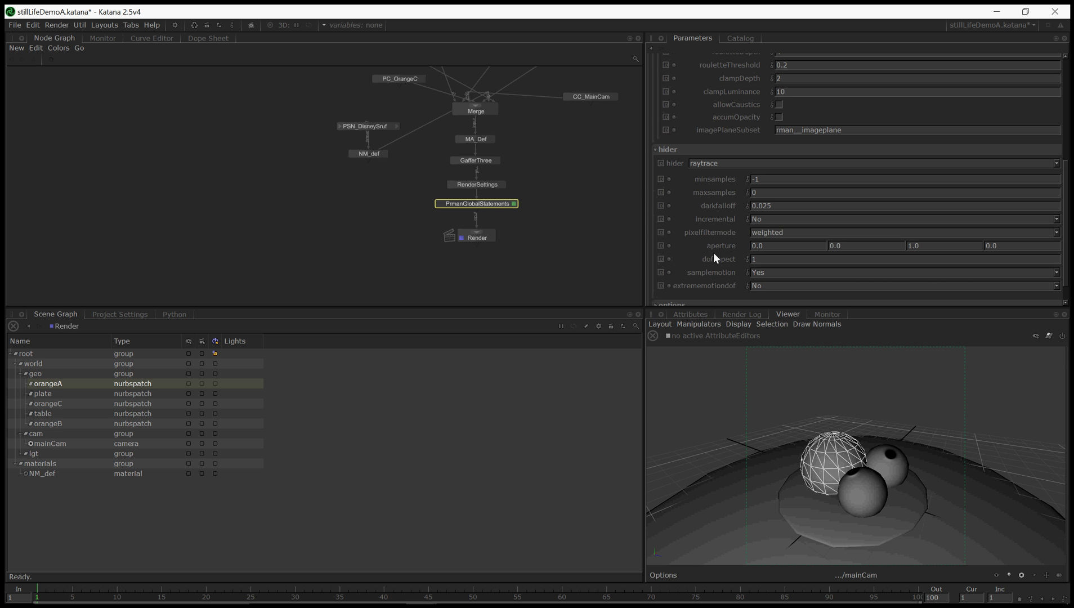
{"action": "left_click", "coordinate": [765, 219]}
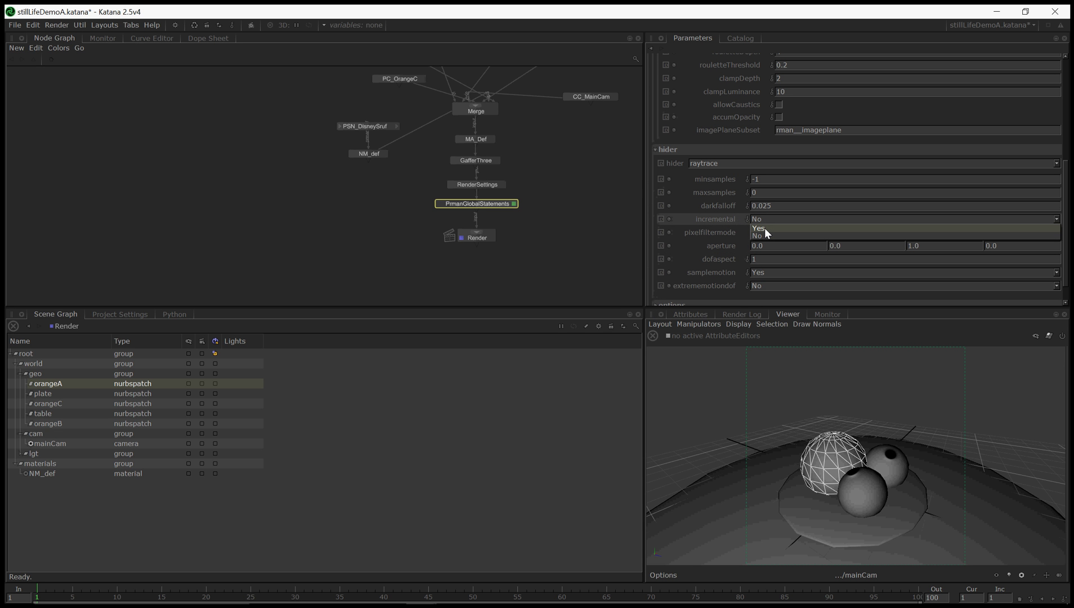
{"action": "left_click", "coordinate": [763, 228]}
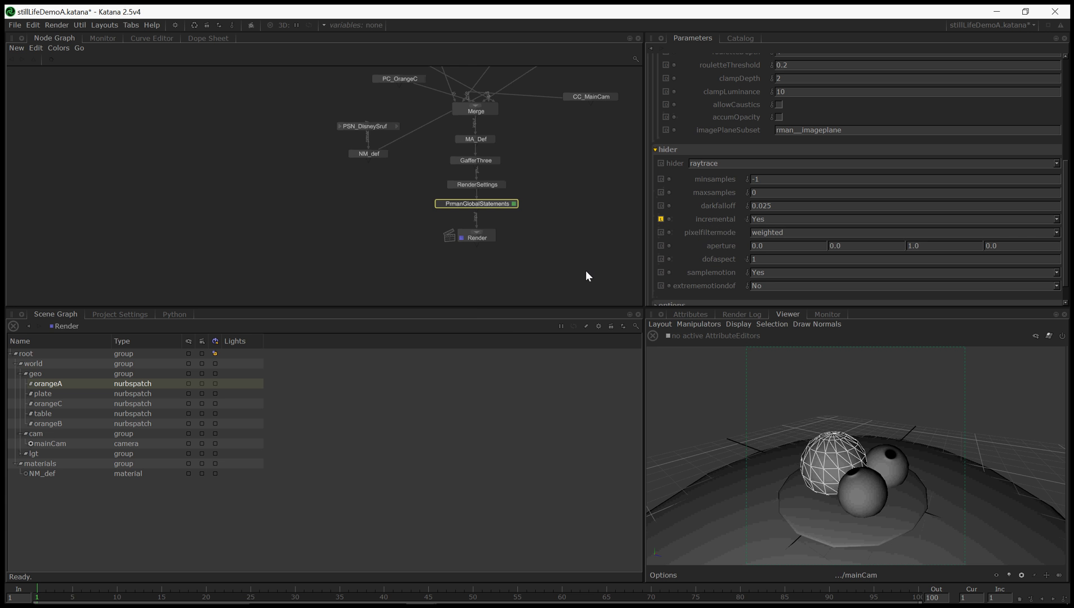
{"action": "right_click", "coordinate": [477, 238]}
{"action": "left_click", "coordinate": [493, 254]}
Load the newest Catalog render into the Monitor and recentre the image while it finishes
{"action": "left_click", "coordinate": [825, 315]}
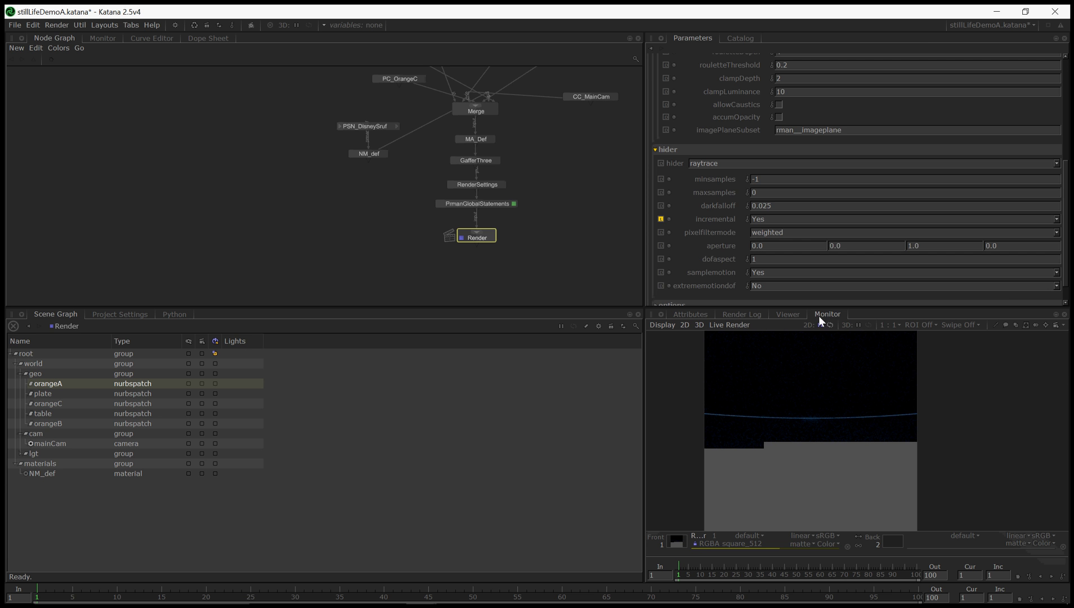
{"action": "left_click", "coordinate": [734, 37]}
{"action": "left_click_drag", "start_coordinate": [672, 86], "coordinate": [677, 542]}
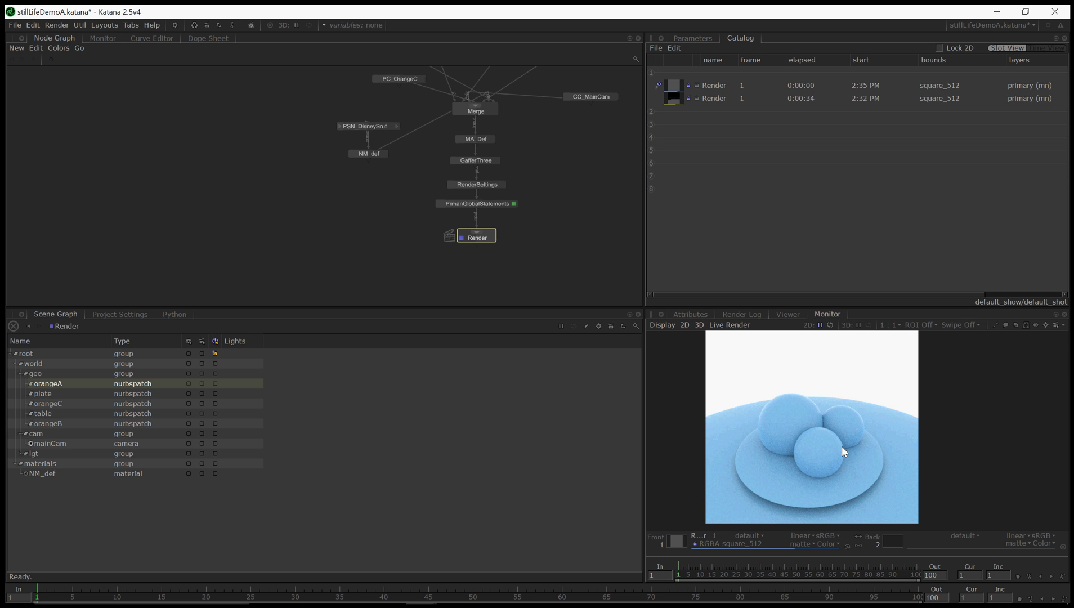
{"action": "middle_click_drag", "start_coordinate": [830, 485], "coordinate": [809, 489]}
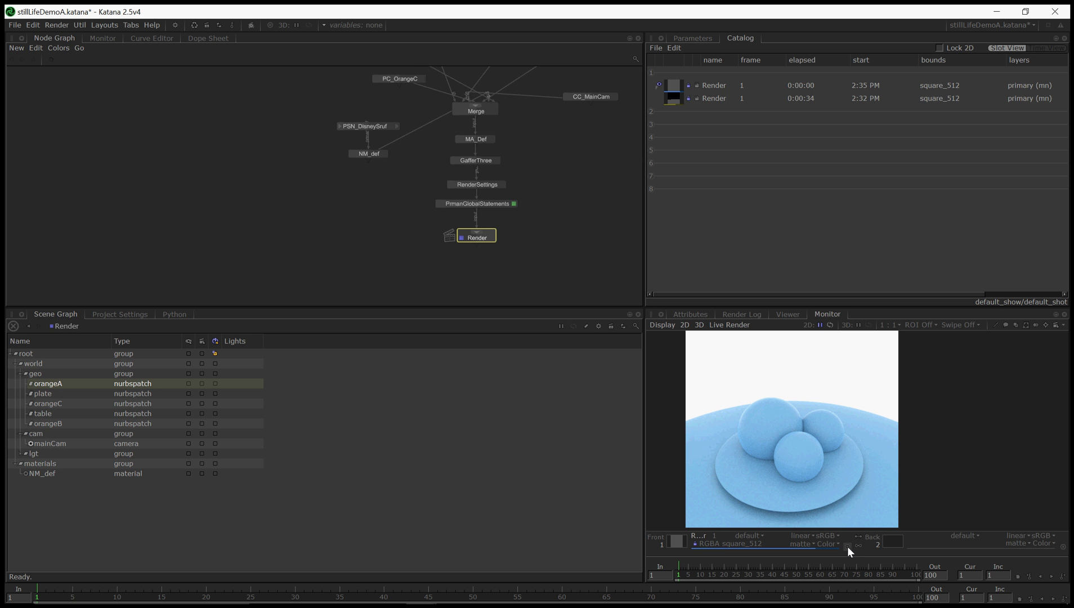
{"action": "middle_click_drag", "start_coordinate": [403, 193], "coordinate": [398, 221]}
{"action": "middle_click_drag", "start_coordinate": [503, 210], "coordinate": [483, 199]}
Display GafferThree's PxrDomeLight Material tab with Intensity, Exposure, Color and Color Map
{"action": "double_click", "coordinate": [472, 197]}
{"action": "left_click", "coordinate": [711, 121]}
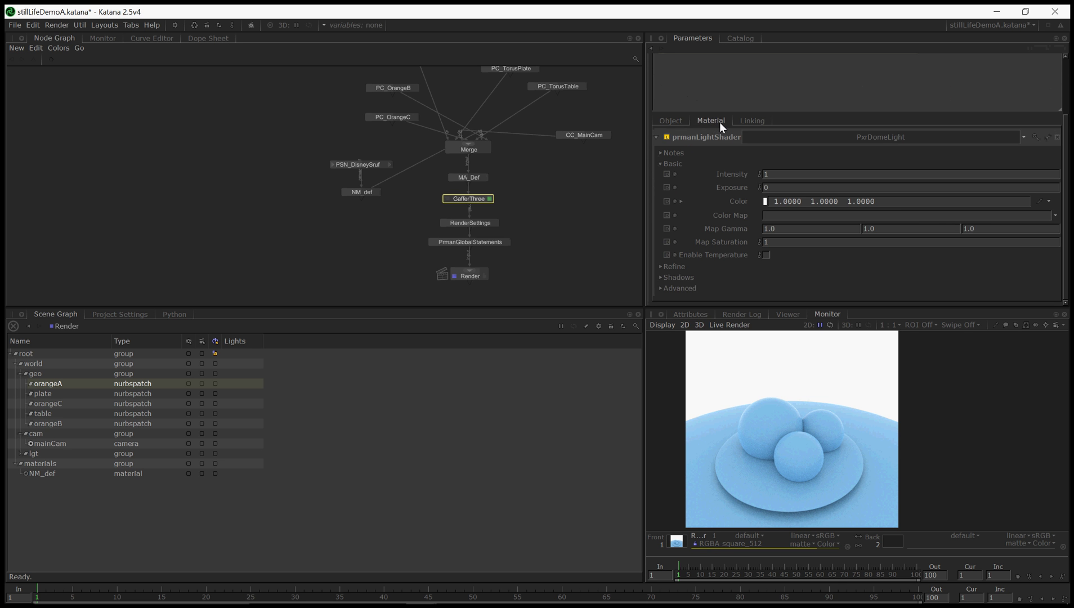
{"action": "scroll", "coordinate": [732, 110], "scroll_direction": "up", "scroll_amount": 3}
{"action": "scroll", "coordinate": [710, 183], "scroll_direction": "down", "scroll_amount": 3}
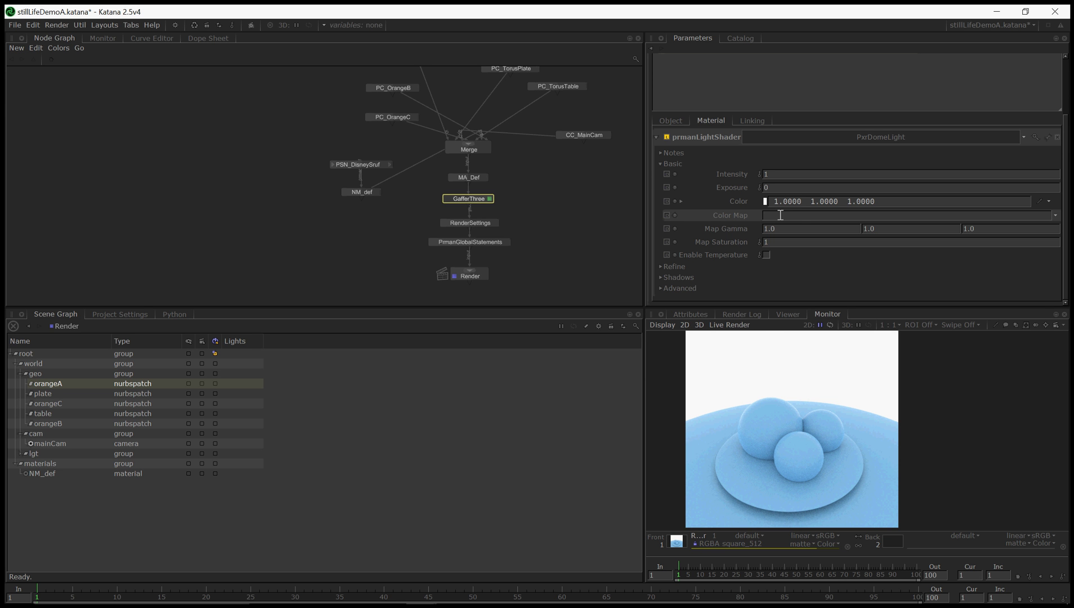
Browse for a Color Map file and reach C:/Program Files/Pixar/RenderManProServer-21.4
{"action": "left_click", "coordinate": [1055, 215]}
{"action": "left_click", "coordinate": [1029, 227]}
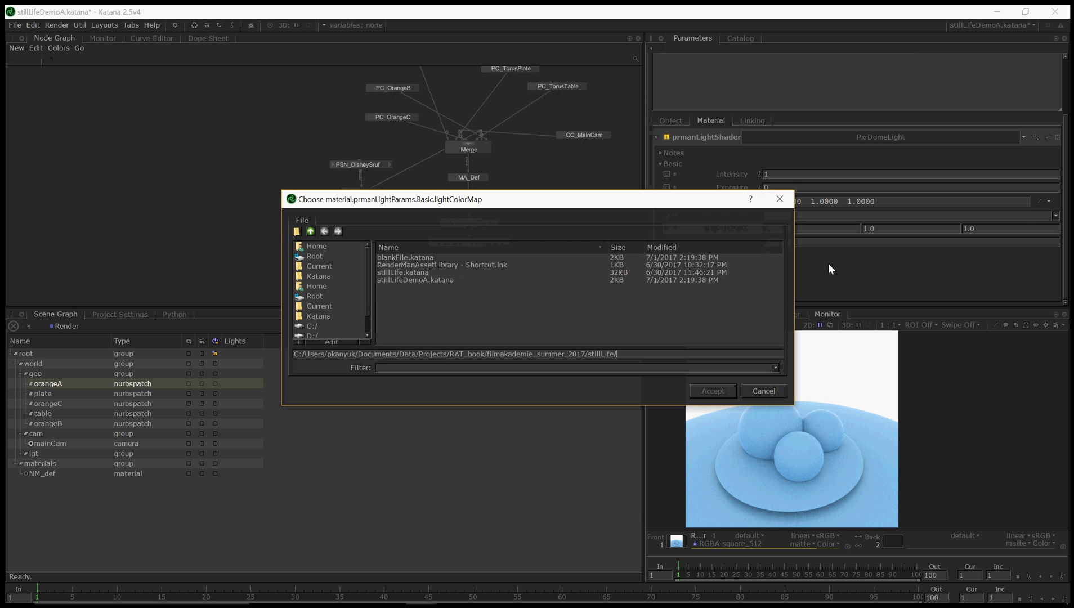
{"action": "left_click", "coordinate": [324, 327]}
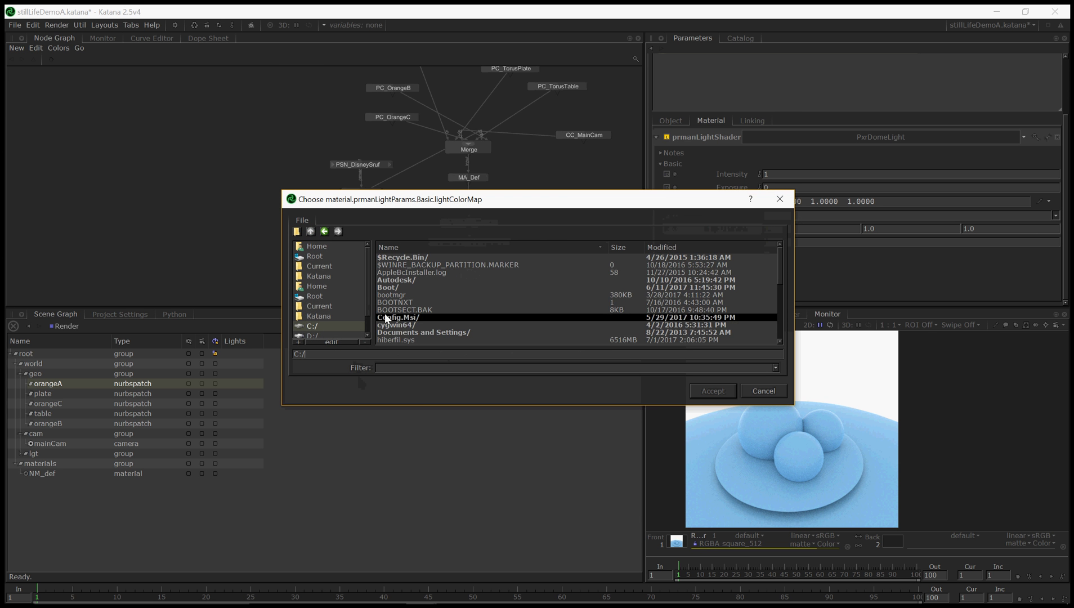
{"action": "double_click", "coordinate": [412, 319]}
{"action": "scroll", "coordinate": [413, 318], "scroll_direction": "down", "scroll_amount": 2}
{"action": "double_click", "coordinate": [406, 322]}
{"action": "scroll", "coordinate": [463, 319], "scroll_direction": "up", "scroll_amount": 1}
{"action": "double_click", "coordinate": [475, 316]}
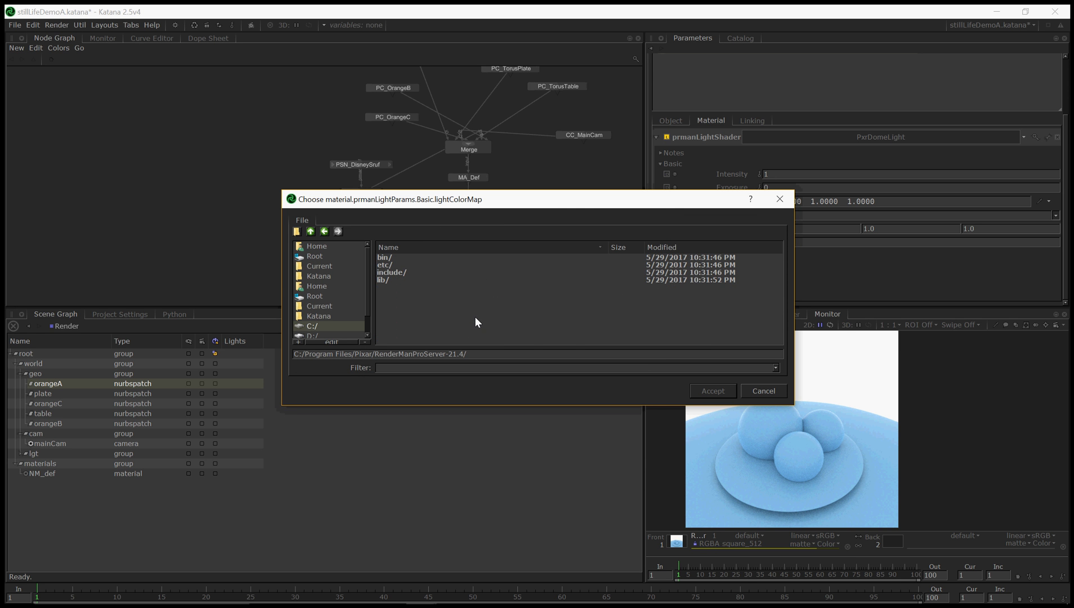
Assign Luxo-Jr_4000x2000.tex from lib/RenderManAssetLibrary/EnvironmentMaps/Outdoor/LuxoJr.rma as the Color Map
{"action": "double_click", "coordinate": [392, 279]}
{"action": "scroll", "coordinate": [443, 292], "scroll_direction": "down", "scroll_amount": 3}
{"action": "scroll", "coordinate": [443, 294], "scroll_direction": "down", "scroll_amount": 3}
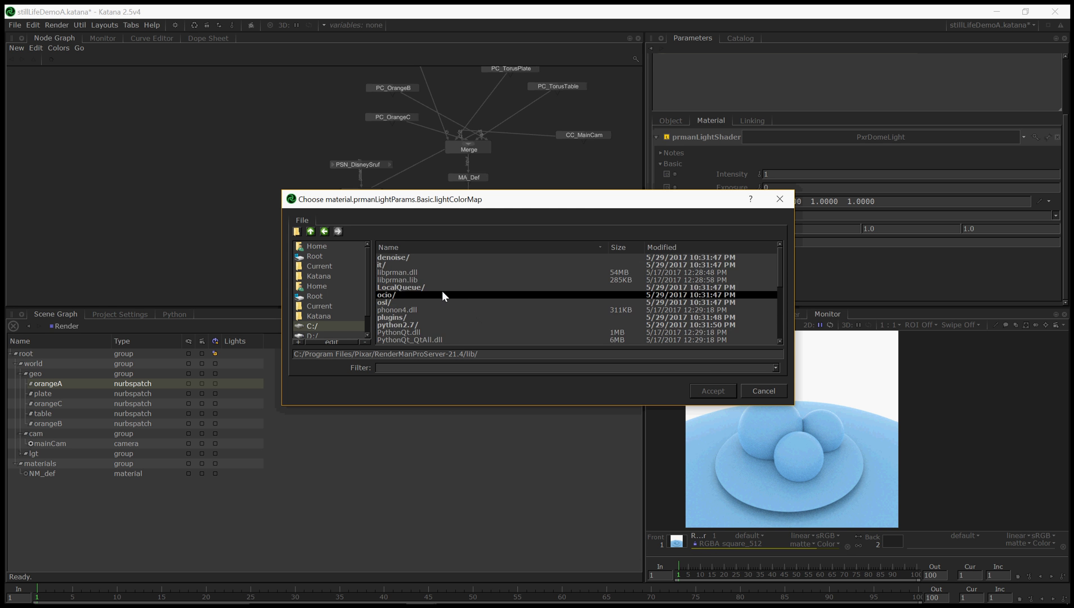
{"action": "double_click", "coordinate": [441, 304]}
{"action": "double_click", "coordinate": [417, 258]}
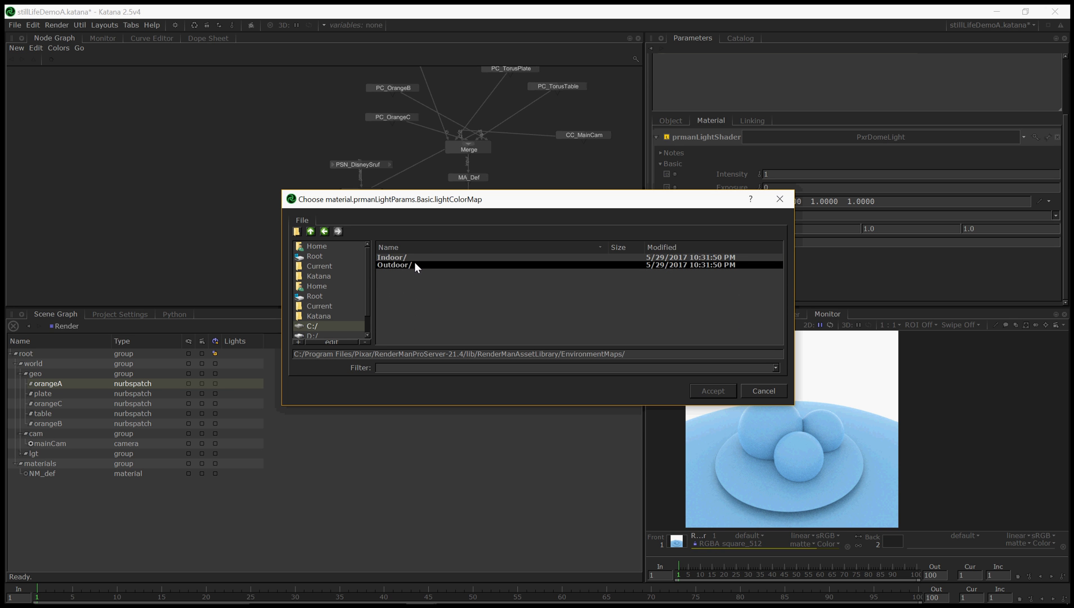
{"action": "double_click", "coordinate": [406, 262]}
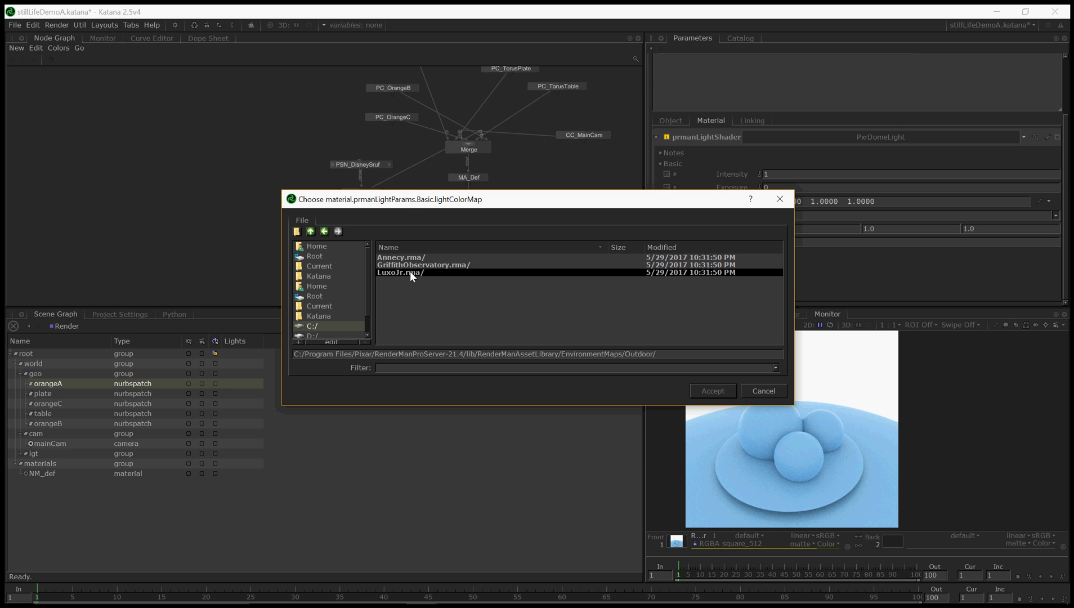
{"action": "double_click", "coordinate": [409, 273]}
{"action": "left_click", "coordinate": [435, 280]}
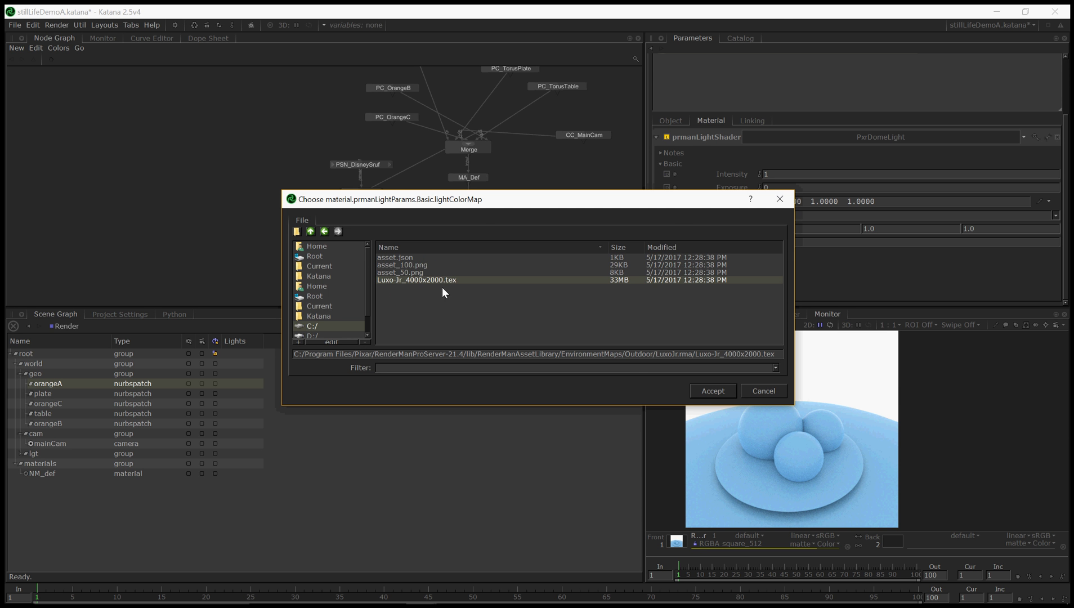
{"action": "left_click", "coordinate": [723, 390]}
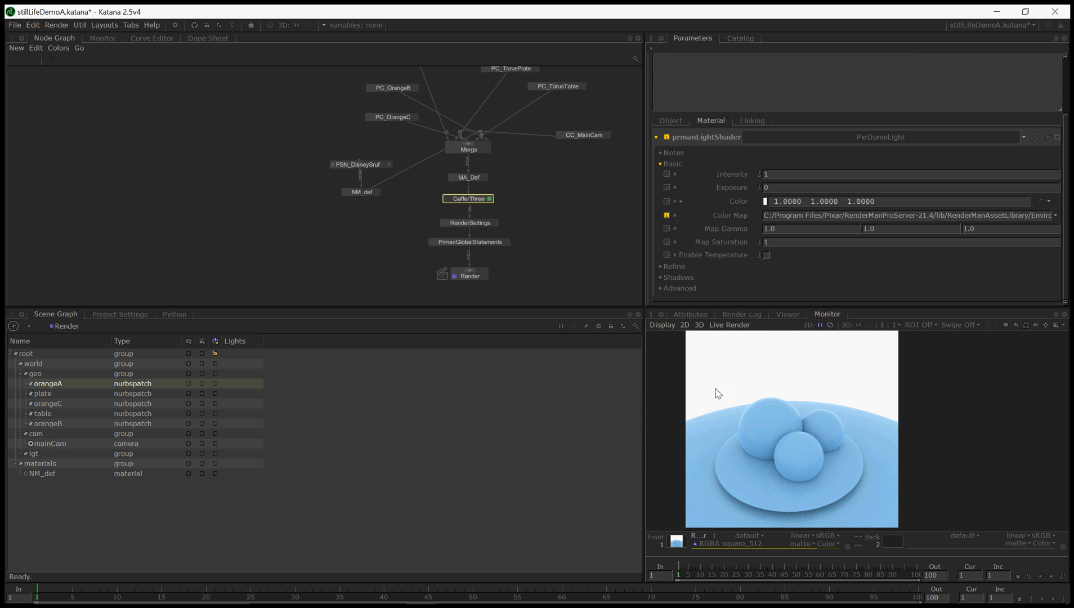
Run a Preview Render from the Render node to see the Luxo Jr-lit spheres
{"action": "right_click", "coordinate": [472, 266]}
{"action": "left_click", "coordinate": [739, 40]}
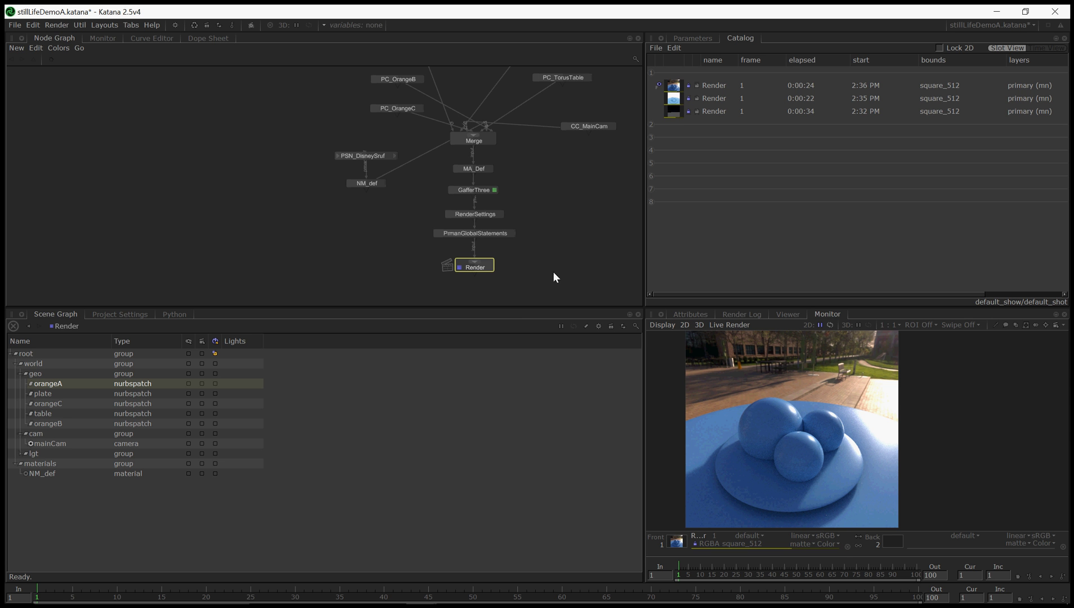
Use the Render node's menu, then expand the lgt group and select gaffer
{"action": "right_click", "coordinate": [478, 267]}
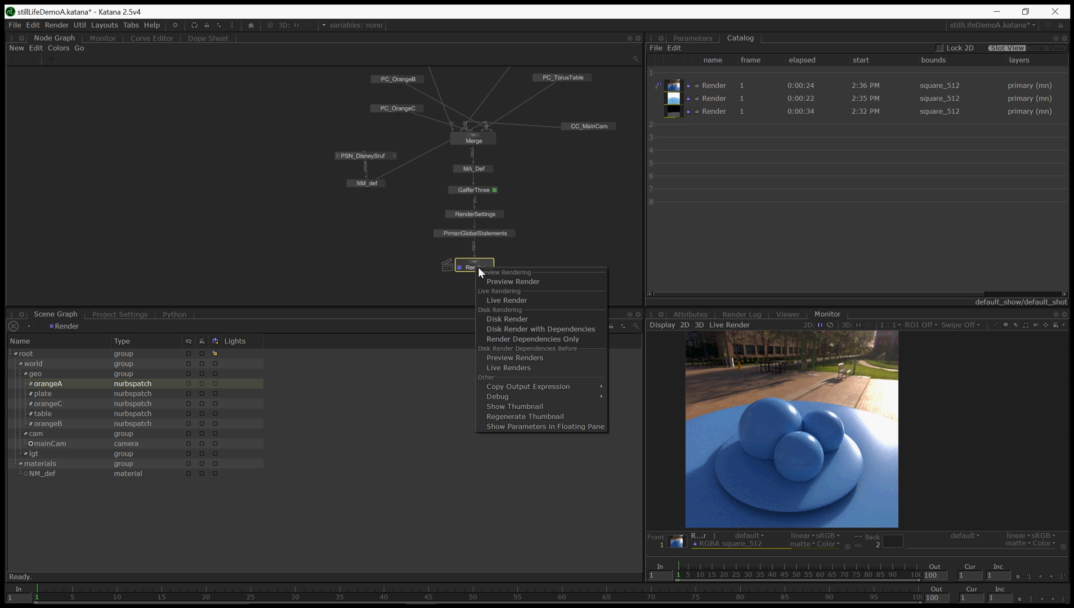
{"action": "left_click", "coordinate": [550, 241]}
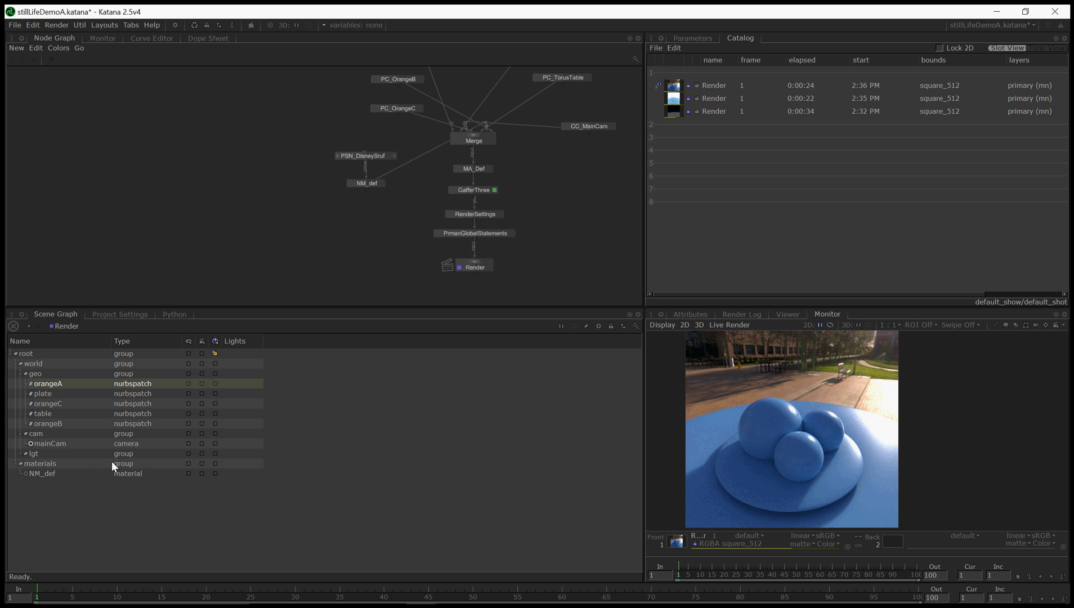
{"action": "left_click", "coordinate": [21, 453]}
{"action": "left_click", "coordinate": [57, 463]}
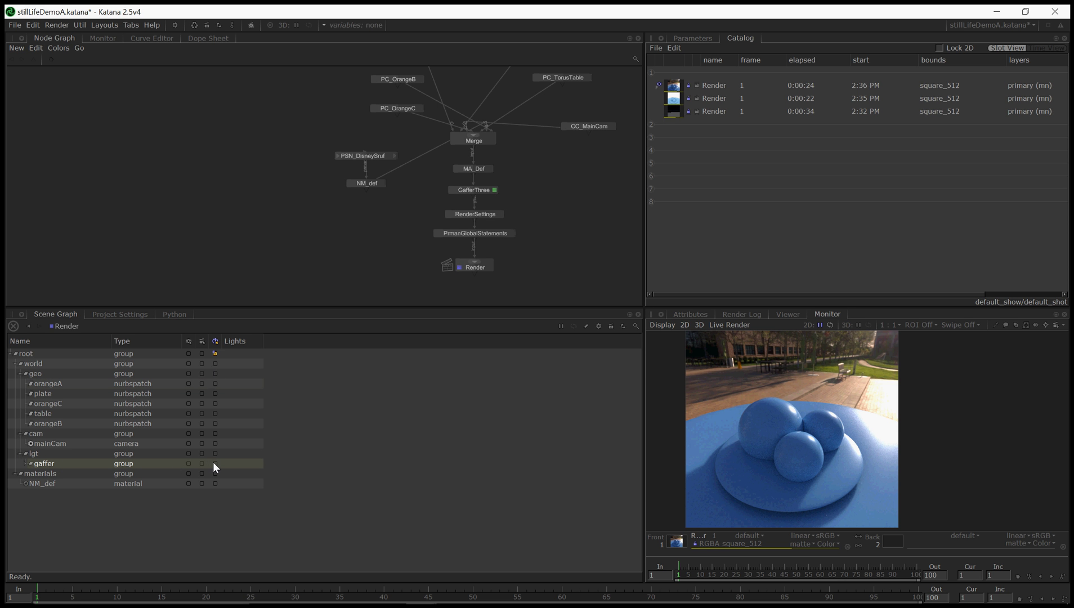
Expand gaffer and inspect the NM_def, mainCam and PxrDomeLight locations
{"action": "left_click", "coordinate": [30, 463]}
{"action": "left_click", "coordinate": [82, 473]}
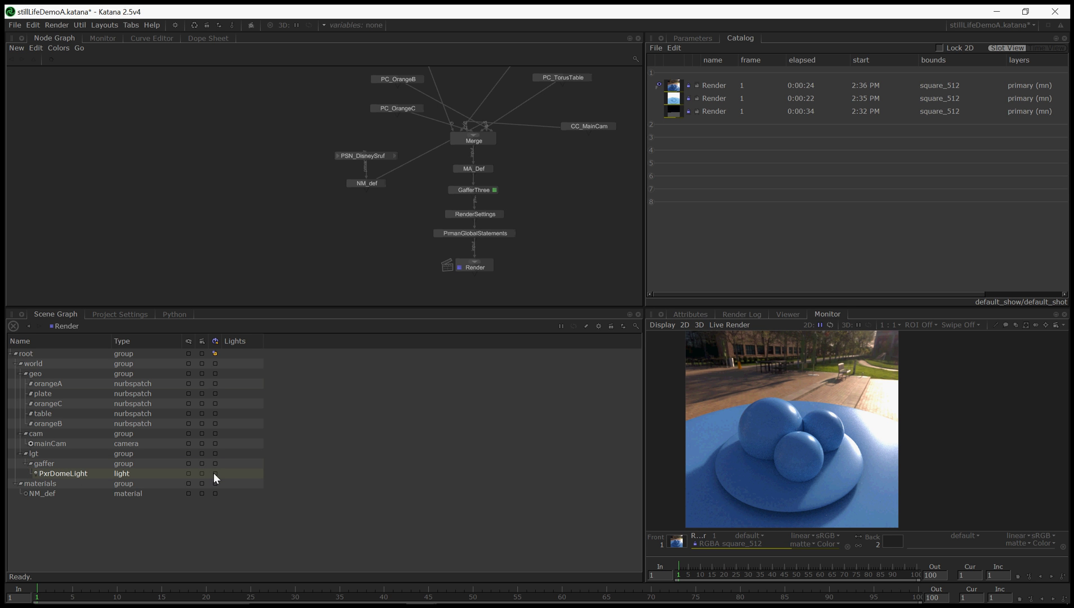
{"action": "left_click", "coordinate": [31, 494]}
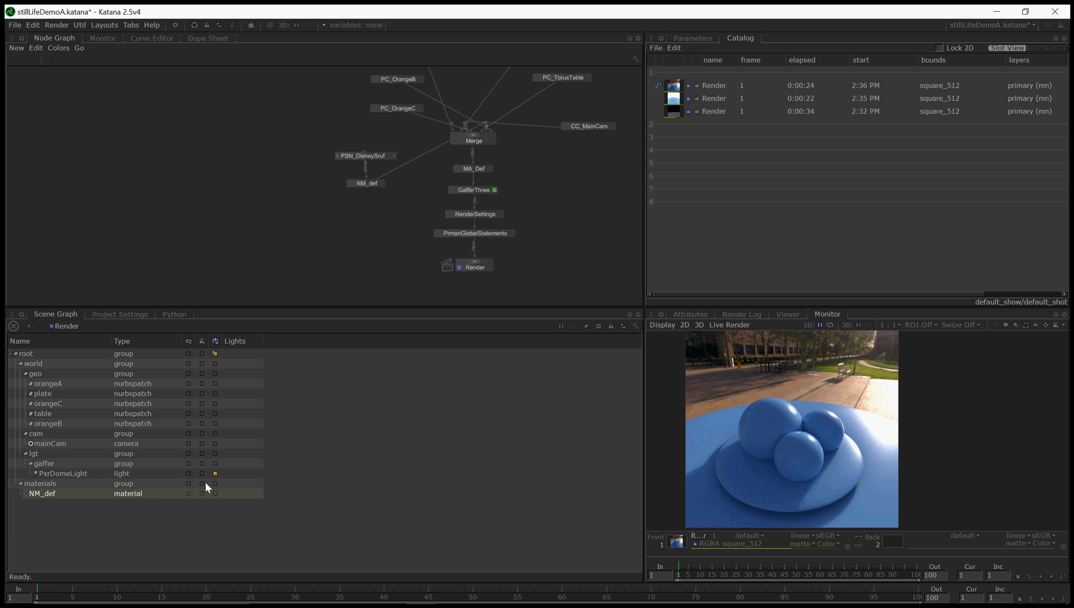
{"action": "left_click", "coordinate": [65, 445]}
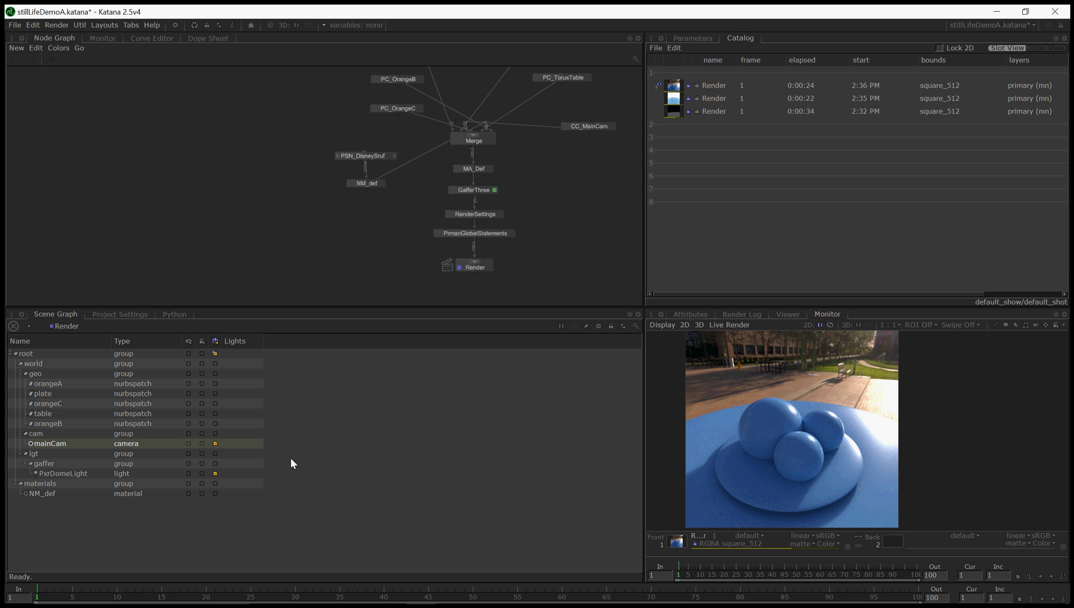
{"action": "left_click", "coordinate": [103, 474]}
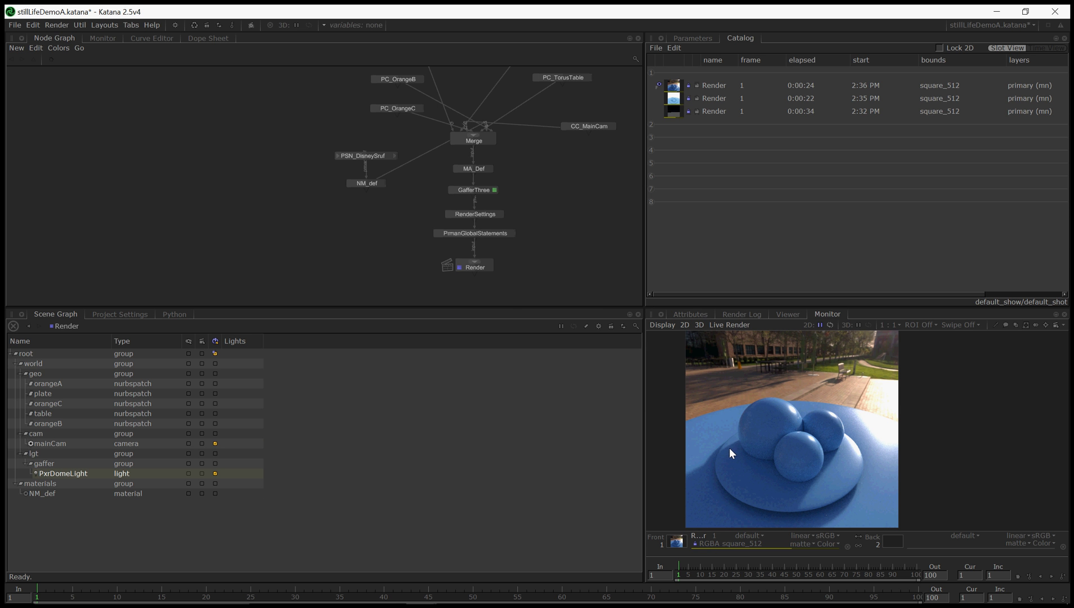
Start a Live Render, load it into the Monitor's Back slot and swap front/back
{"action": "right_click", "coordinate": [470, 270]}
{"action": "left_click", "coordinate": [500, 306]}
{"action": "left_click_drag", "start_coordinate": [675, 85], "coordinate": [890, 547]}
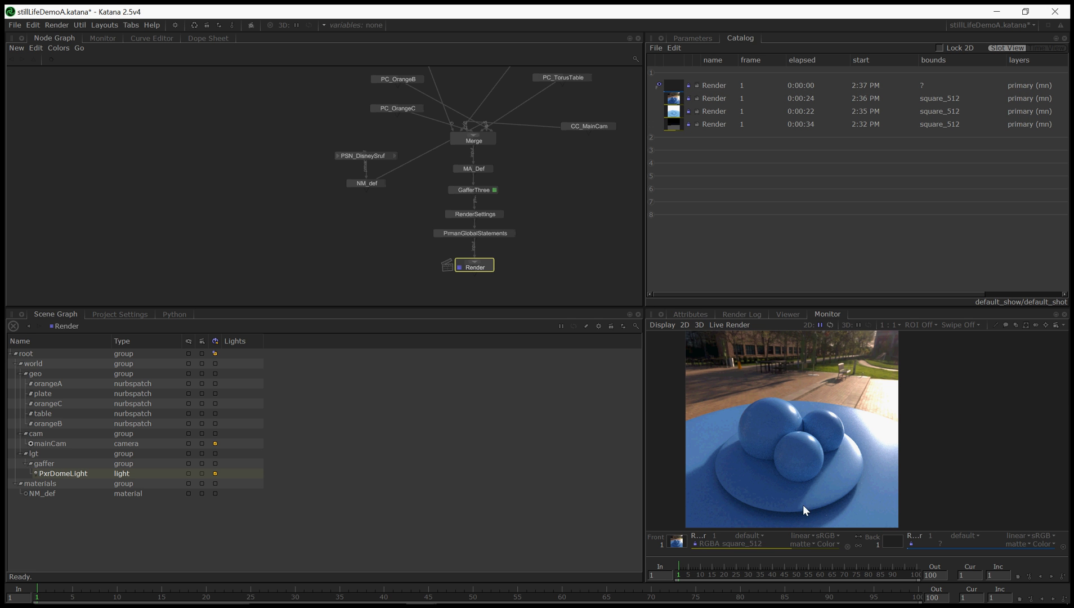
{"action": "key", "text": "grave"}
{"action": "key", "text": "grave"}
{"action": "key", "text": "grave"}
{"action": "key", "text": "grave"}
{"action": "key", "text": "grave"}
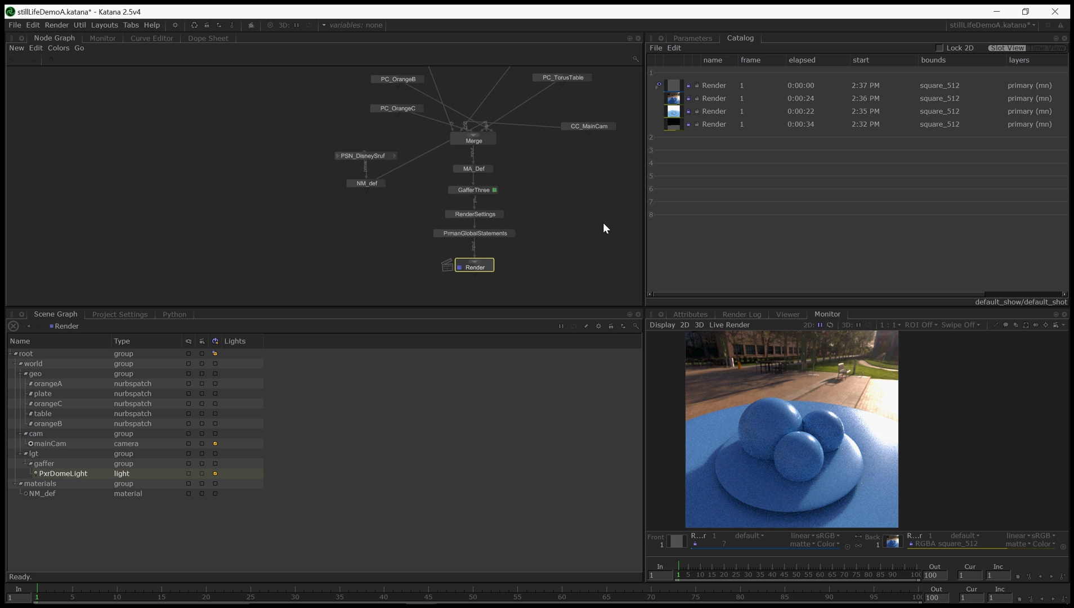
On the dome light's Object tab, set rotate Y to 12, 45, then 60
{"action": "left_click", "coordinate": [692, 38]}
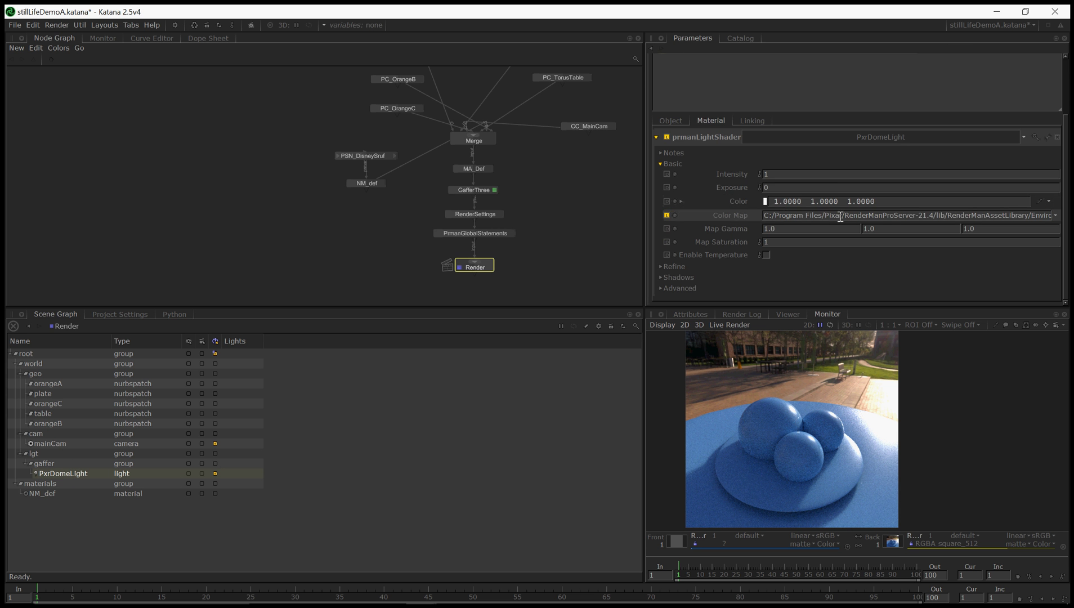
{"action": "left_click", "coordinate": [671, 121]}
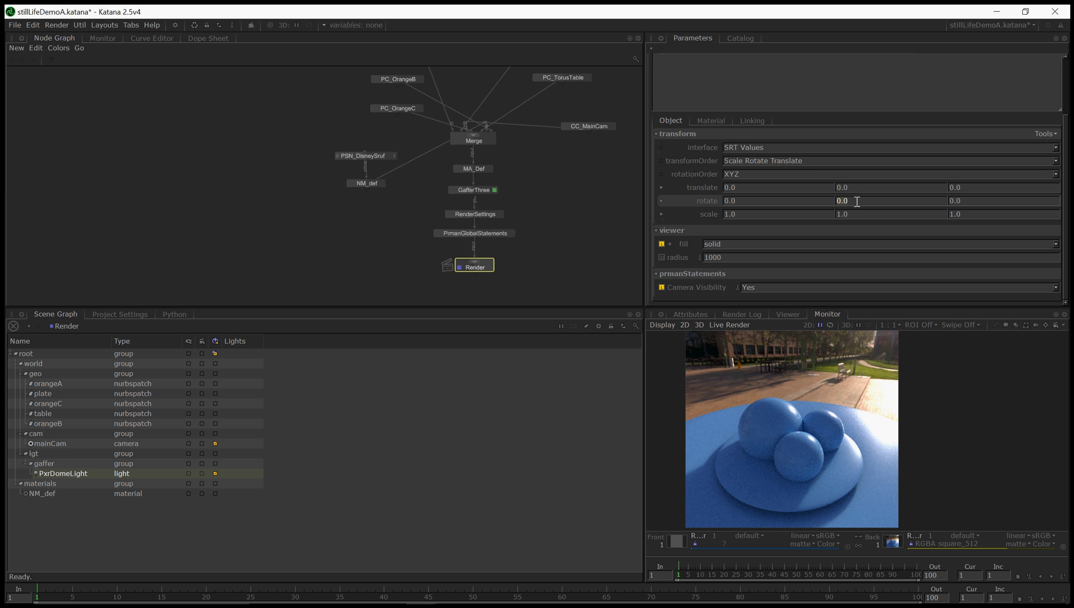
{"action": "type", "text": "12"}
{"action": "key", "text": "Return"}
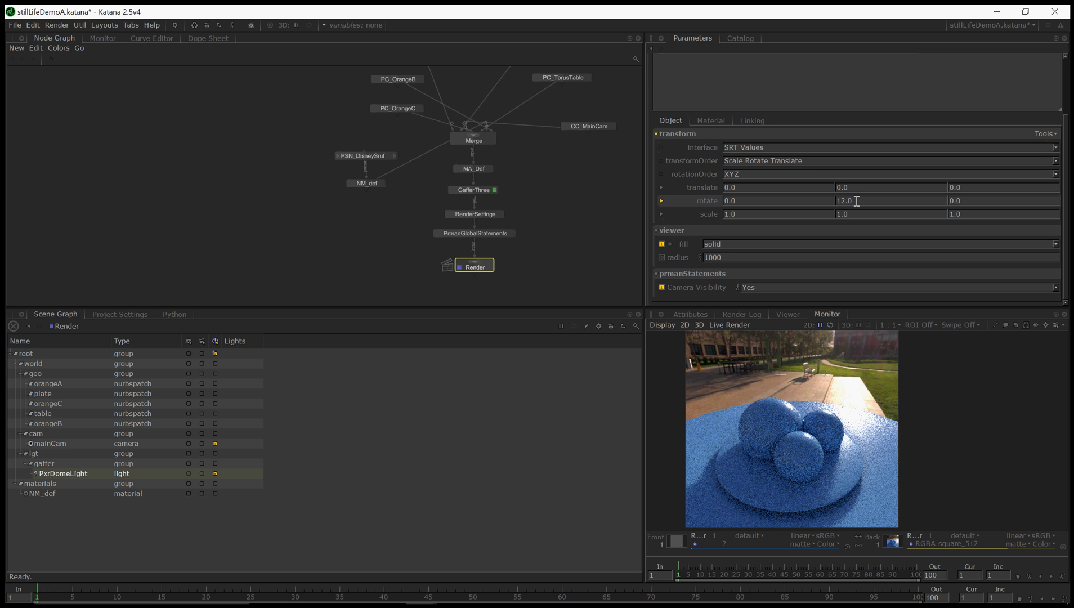
{"action": "double_click", "coordinate": [856, 201]}
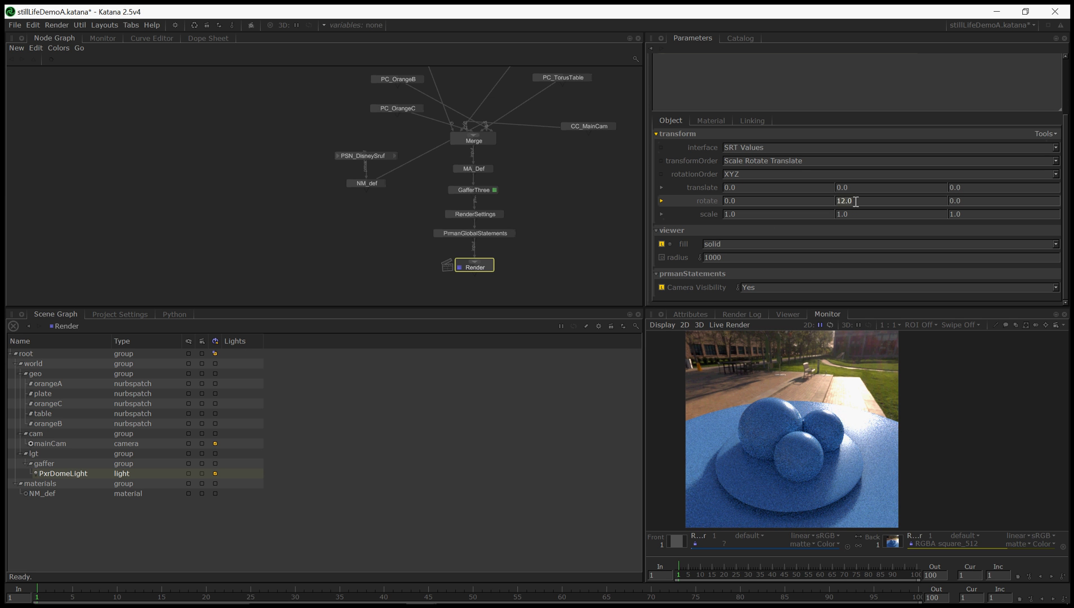
{"action": "type", "text": "45"}
{"action": "key", "text": "Return"}
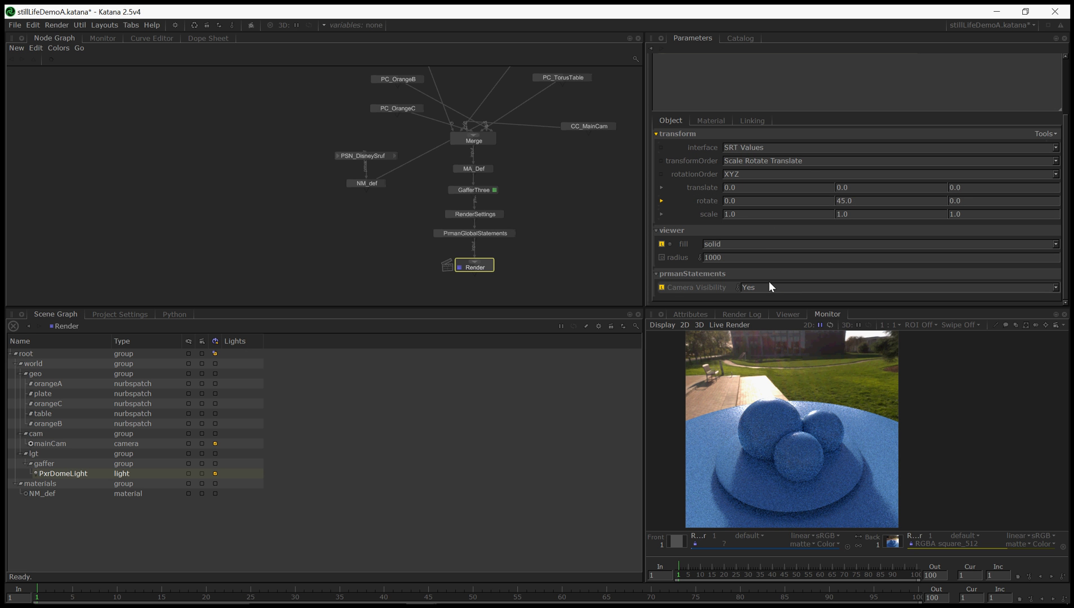
{"action": "double_click", "coordinate": [860, 199]}
{"action": "type", "text": "60"}
{"action": "key", "text": "Return"}
Continue the dome light's Y rotation through 80 and 90 to 100
{"action": "left_click", "coordinate": [858, 205]}
{"action": "type", "text": "80"}
{"action": "key", "text": "Return"}
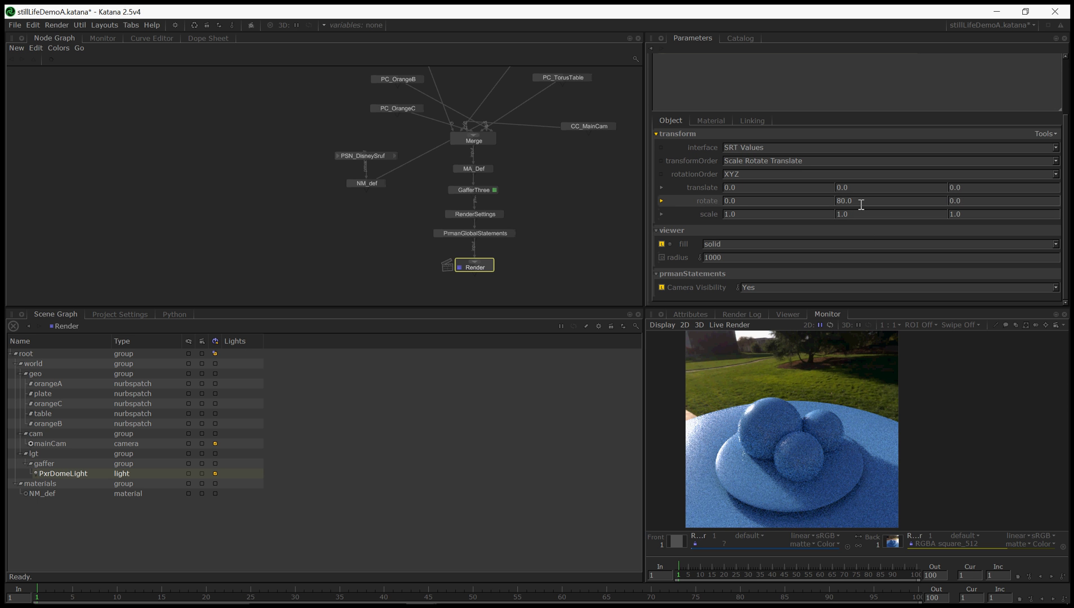
{"action": "left_click", "coordinate": [861, 205]}
{"action": "type", "text": "90"}
{"action": "key", "text": "Return"}
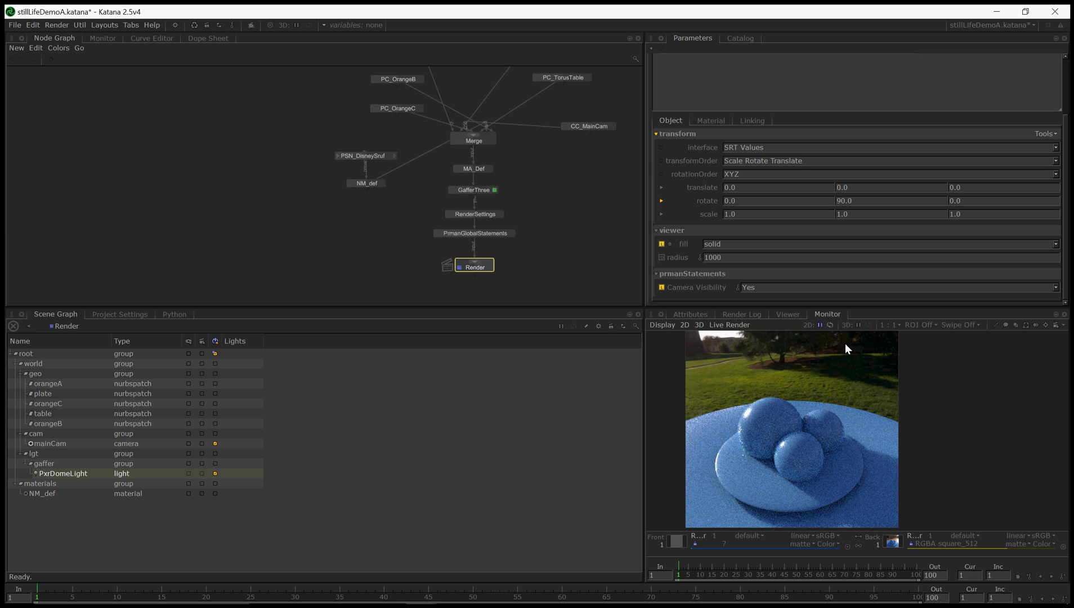
{"action": "left_click", "coordinate": [858, 201]}
{"action": "key", "text": "ctrl+a"}
{"action": "type", "text": "100"}
{"action": "key", "text": "Return"}
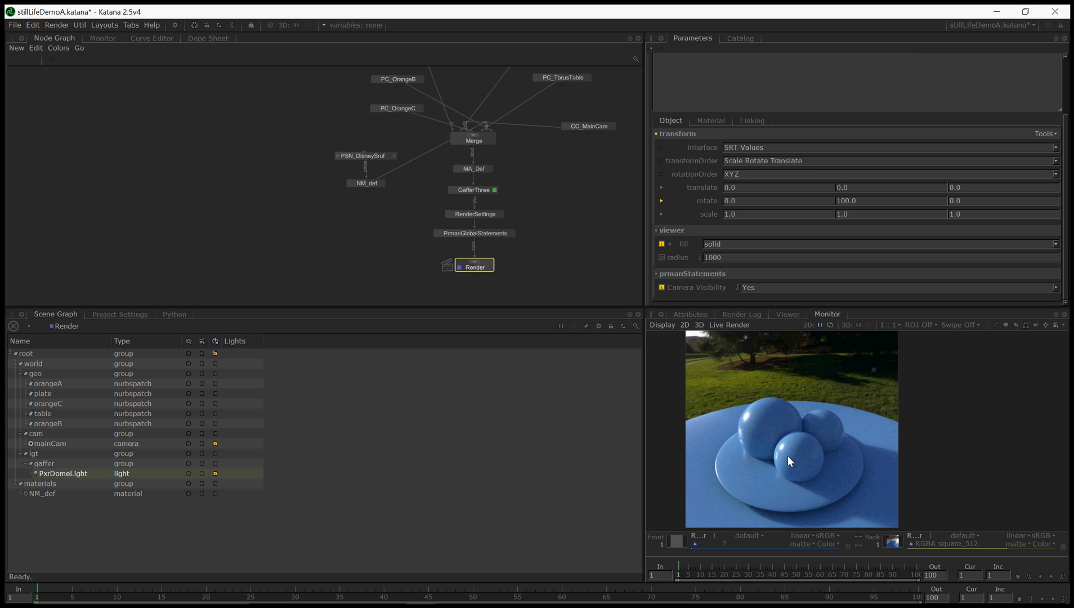
Save stillLifeDemoA.katana with File > Save, reframing the Node Graph
{"action": "middle_click_drag", "start_coordinate": [608, 300], "coordinate": [600, 325]}
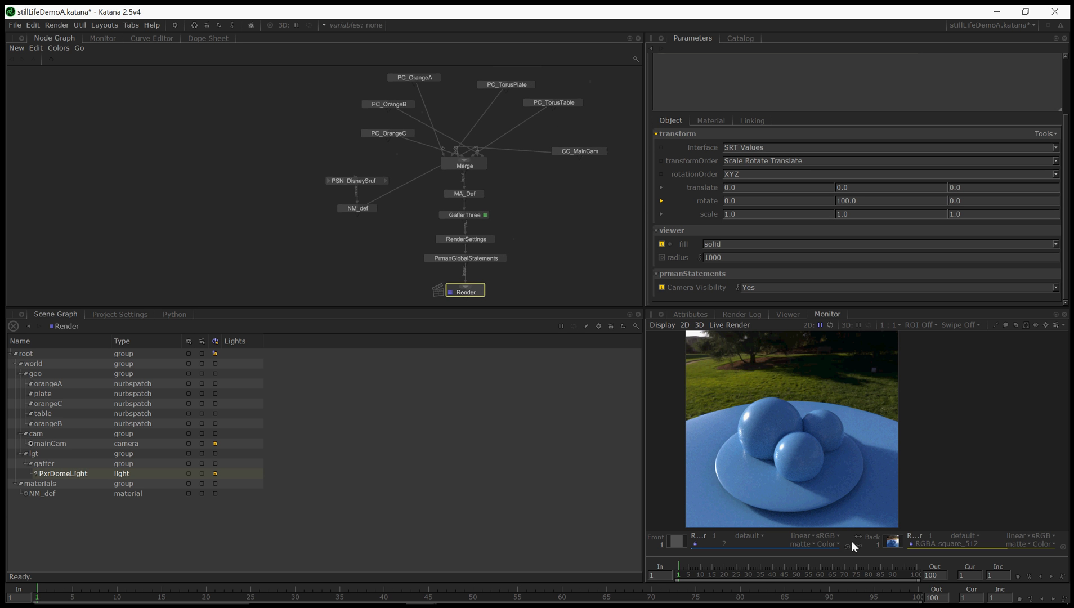
{"action": "left_click", "coordinate": [14, 25]}
{"action": "left_click", "coordinate": [27, 85]}
{"action": "middle_click_drag", "start_coordinate": [204, 133], "coordinate": [105, 130]}
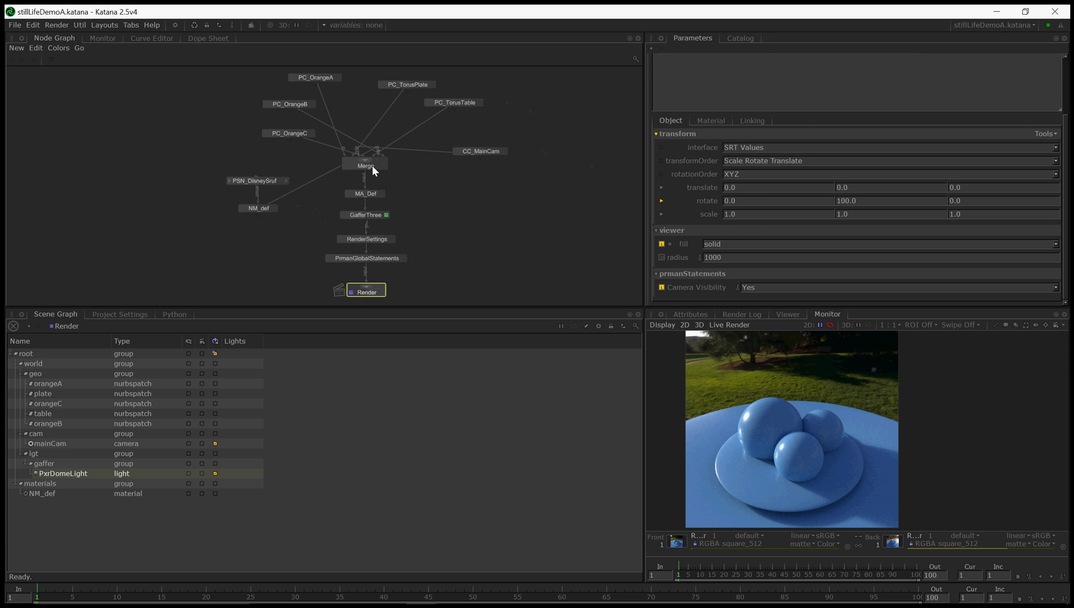
Review the NM_def, PSN_DisneySruf and MA_Def node parameters
{"action": "double_click", "coordinate": [263, 207]}
{"action": "left_click", "coordinate": [693, 104]}
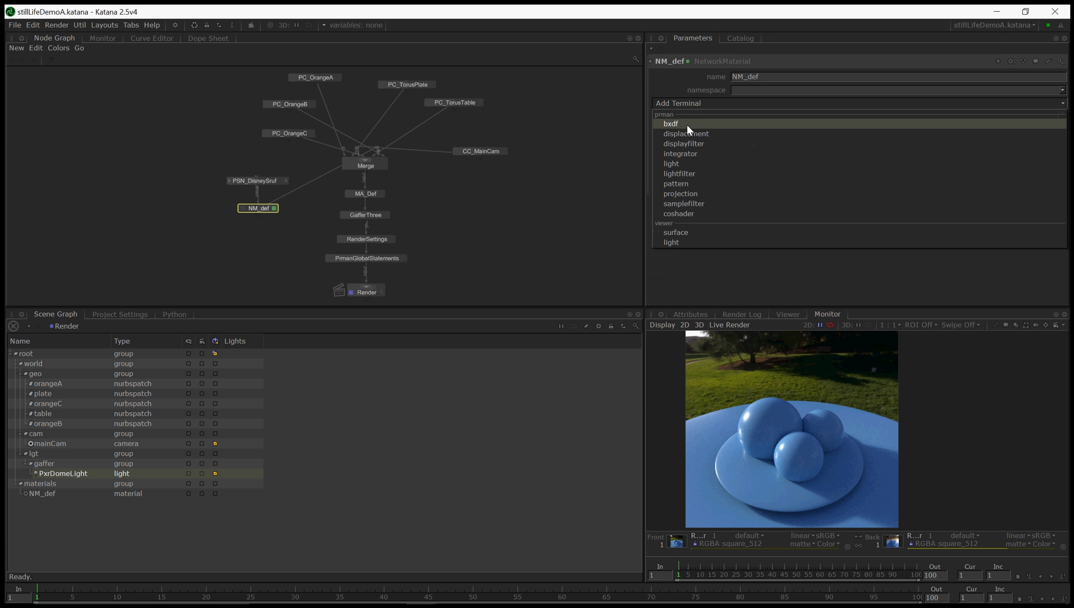
{"action": "left_click", "coordinate": [541, 182]}
{"action": "double_click", "coordinate": [273, 180]}
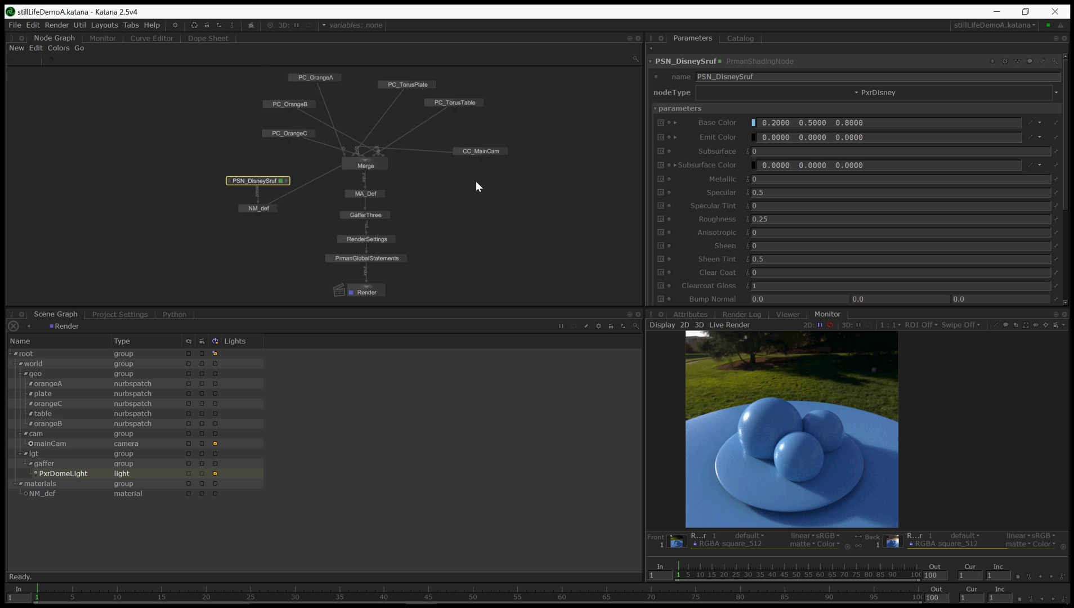
{"action": "double_click", "coordinate": [367, 194]}
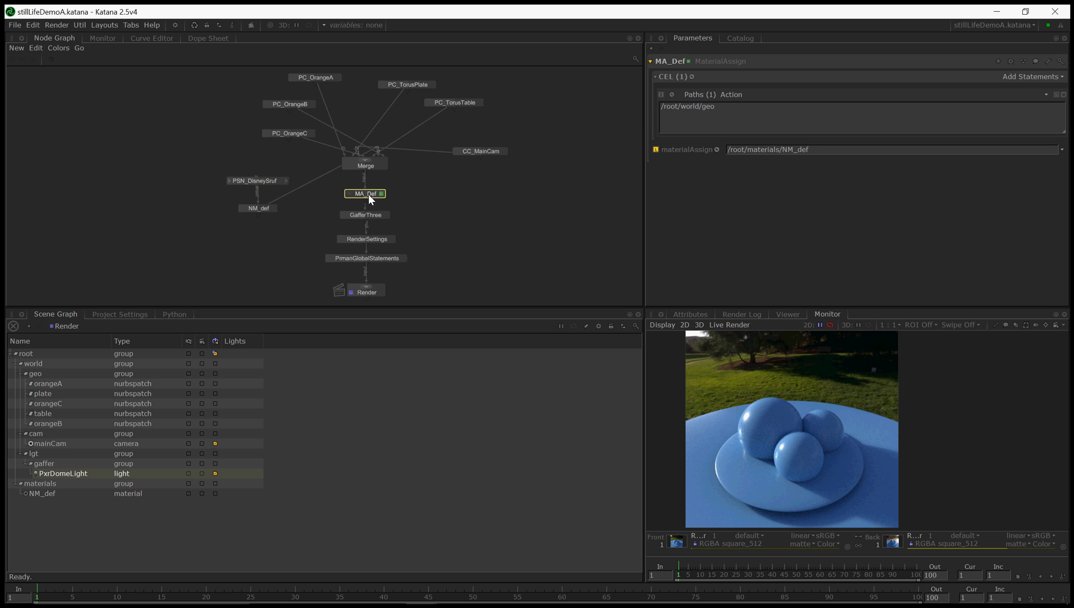
Review GafferThree's dome light shader, RenderSettings and PrmanGlobalStatements, then select Render
{"action": "left_click", "coordinate": [379, 216]}
{"action": "double_click", "coordinate": [381, 217]}
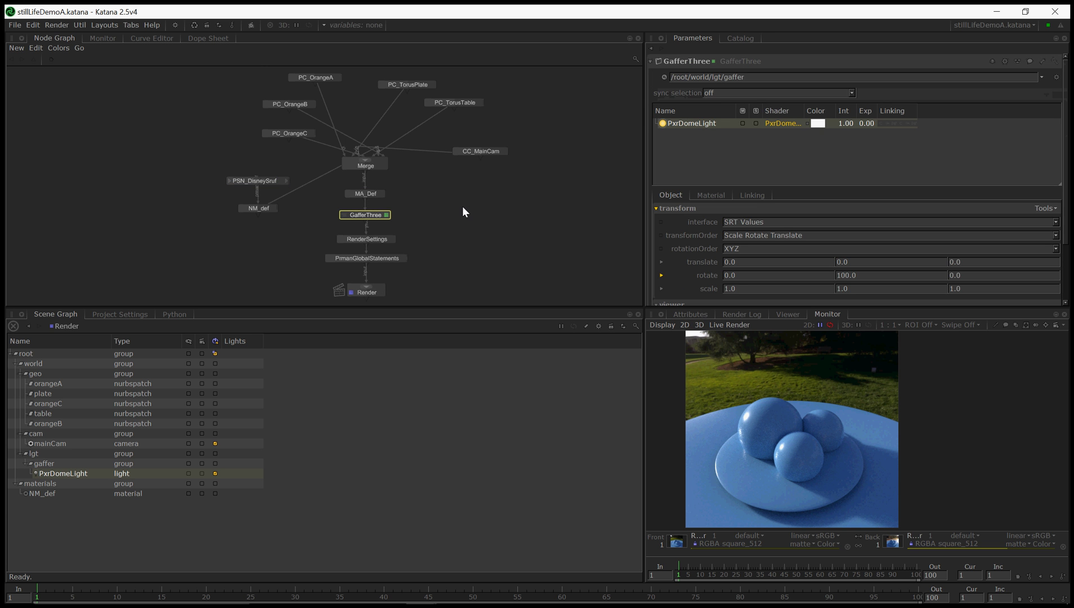
{"action": "left_click", "coordinate": [716, 197]}
{"action": "double_click", "coordinate": [366, 239]}
{"action": "double_click", "coordinate": [387, 258]}
{"action": "scroll", "coordinate": [665, 232], "scroll_direction": "down", "scroll_amount": 6}
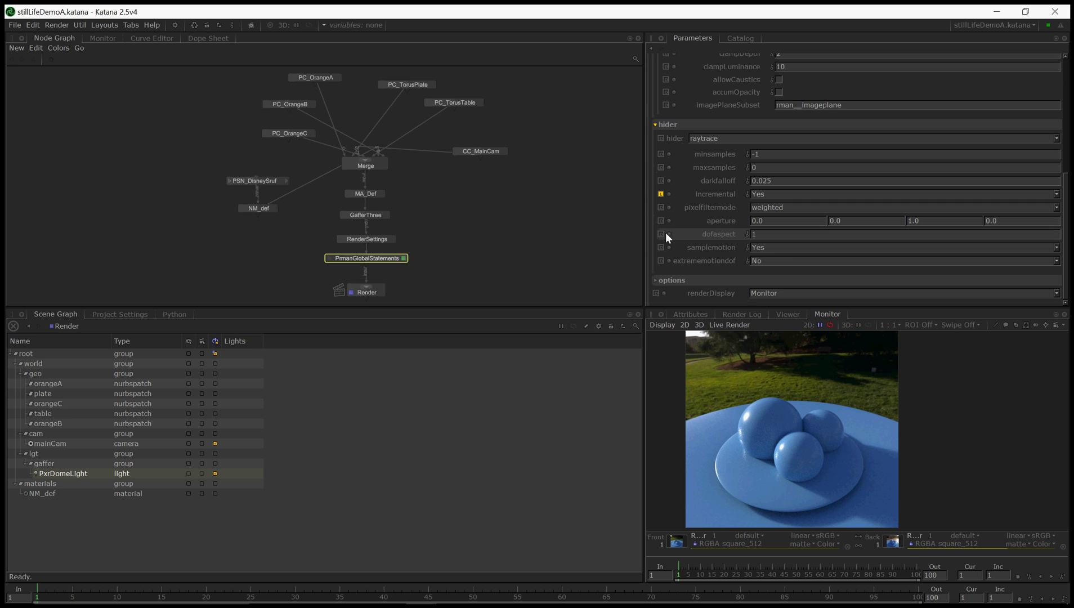
{"action": "left_click", "coordinate": [369, 294]}
{"action": "middle_click_drag", "start_coordinate": [370, 294], "coordinate": [365, 296]}
{"action": "left_click", "coordinate": [18, 28]}
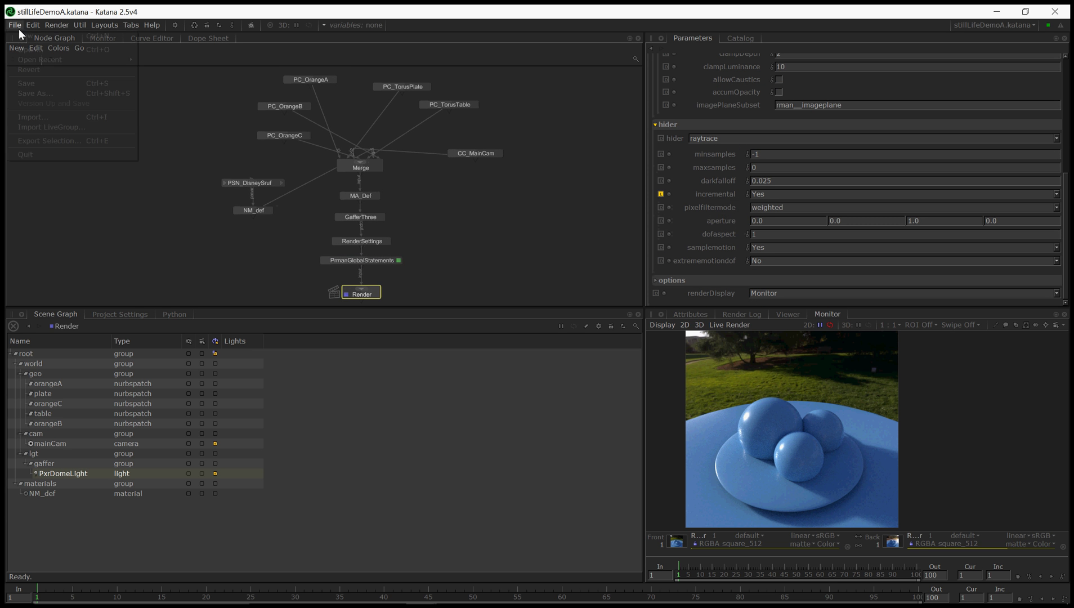
{"action": "left_click", "coordinate": [29, 82]}
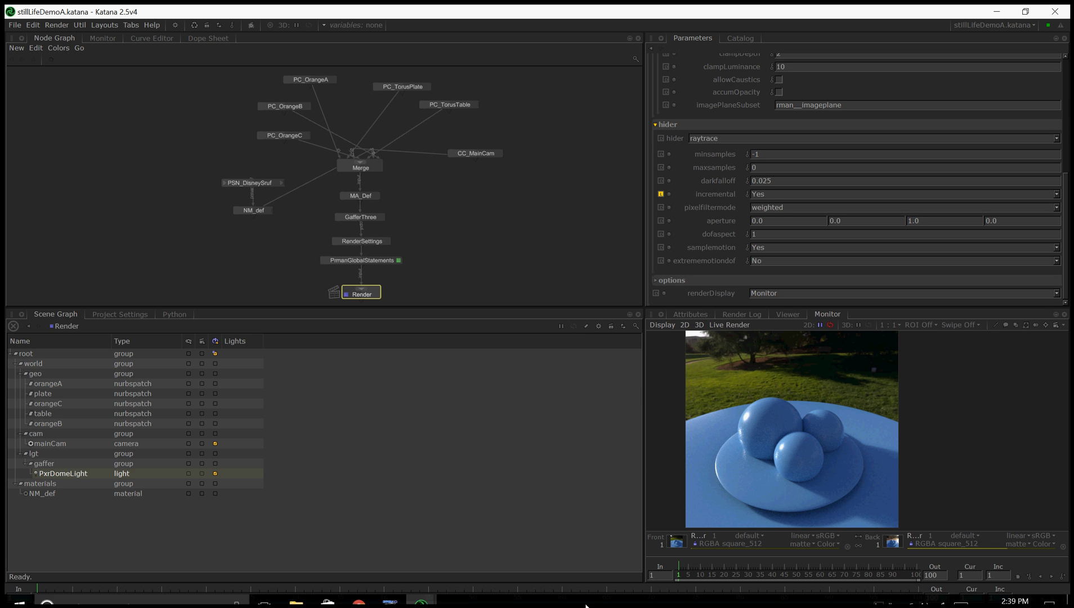
{"action": "left_click", "coordinate": [393, 598]}
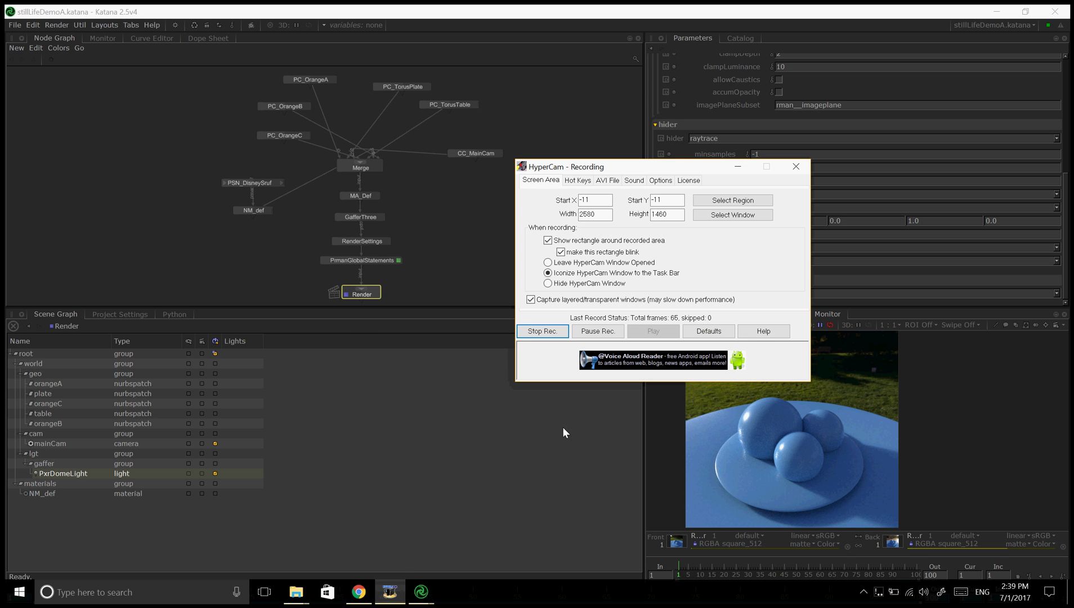